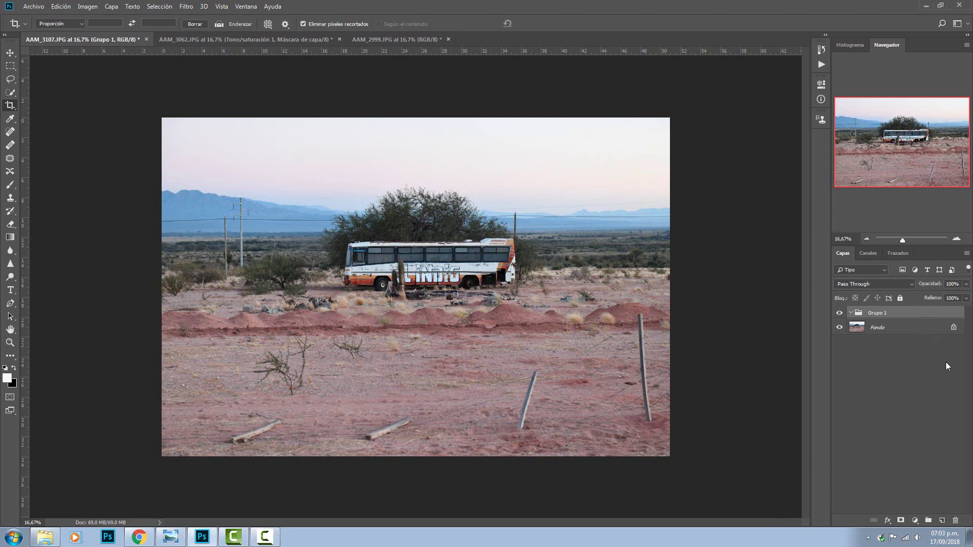
- Trash the Grupo 1 group, leaving only Fondo, and show the Ajustes panel
left_click_drag(914, 317, 955, 520)
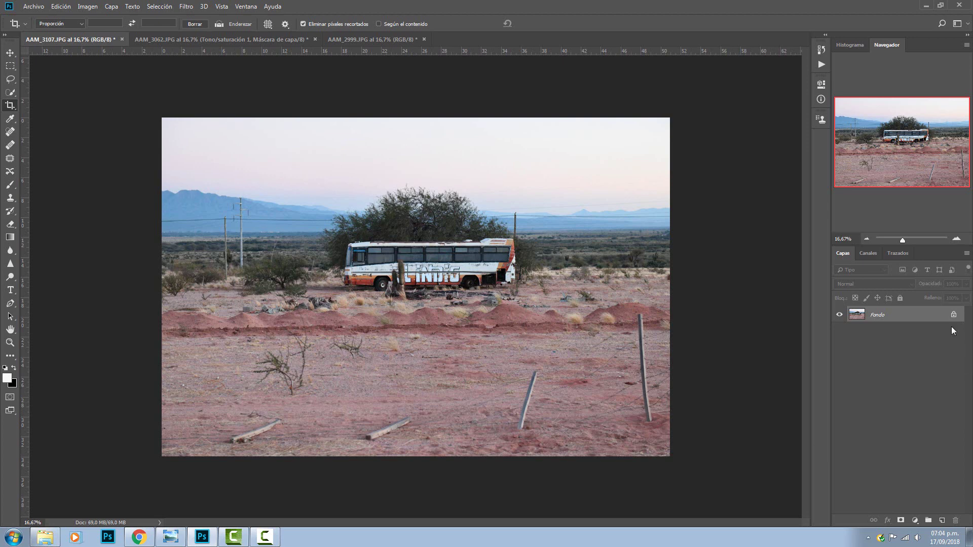
left_click(245, 6)
left_click(251, 87)
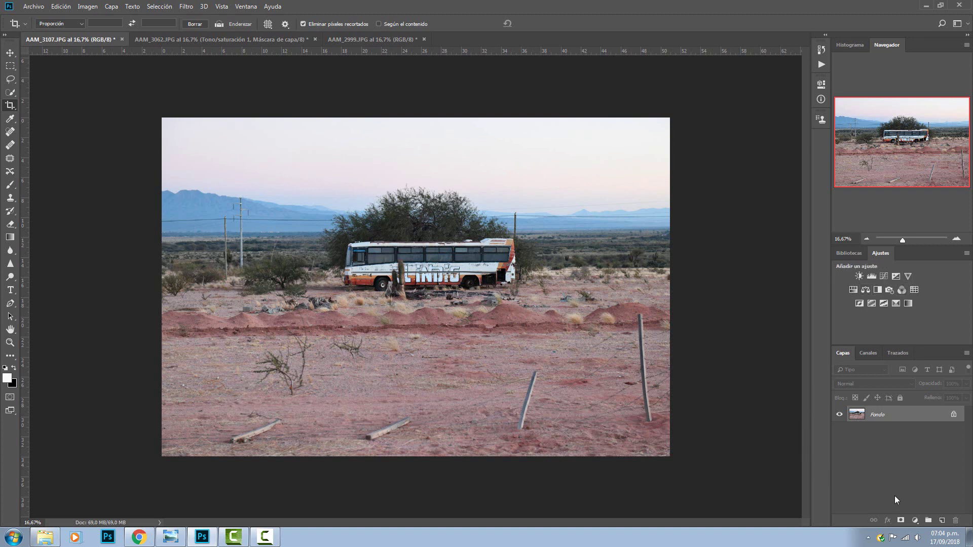
- Add a Brillo/contraste adjustment layer with brightness -29 and contrast 38
left_click(916, 521)
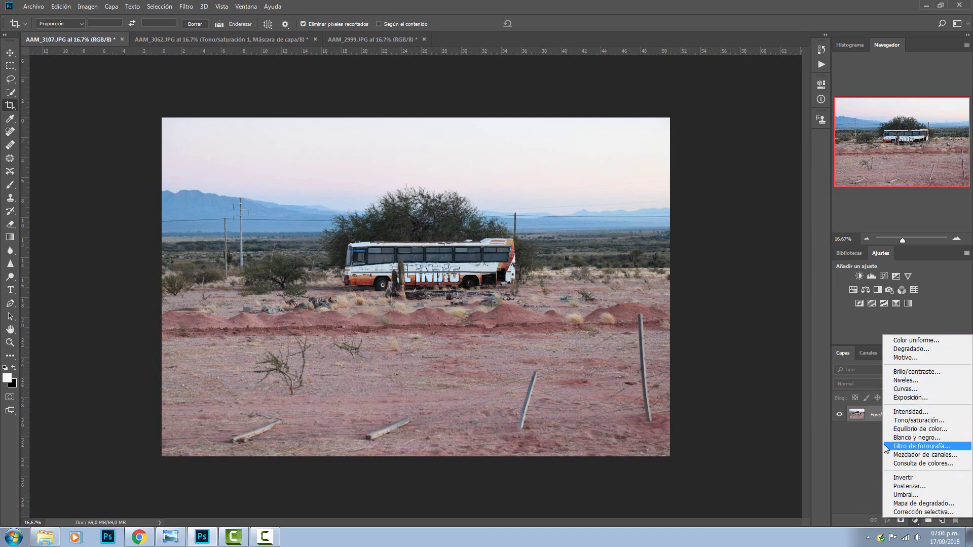
left_click(867, 459)
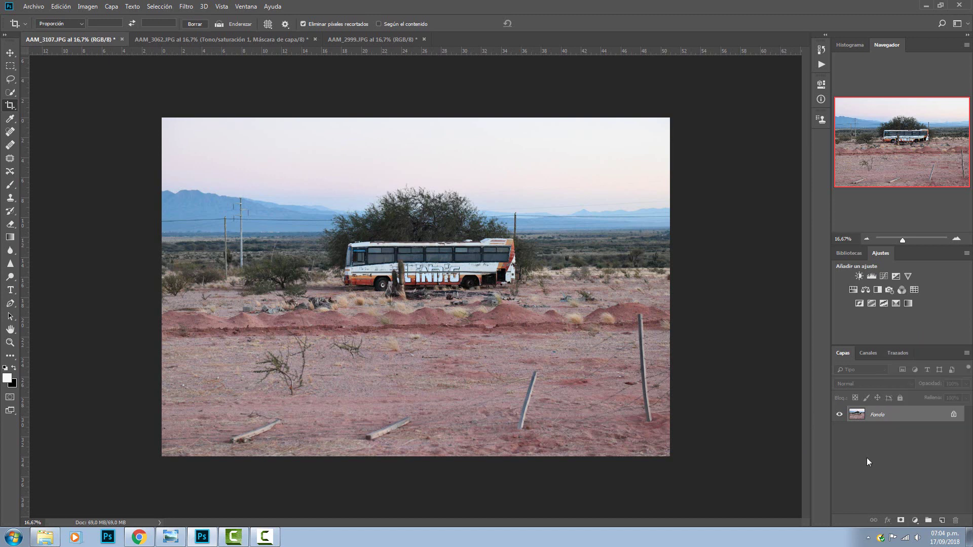
left_click(916, 521)
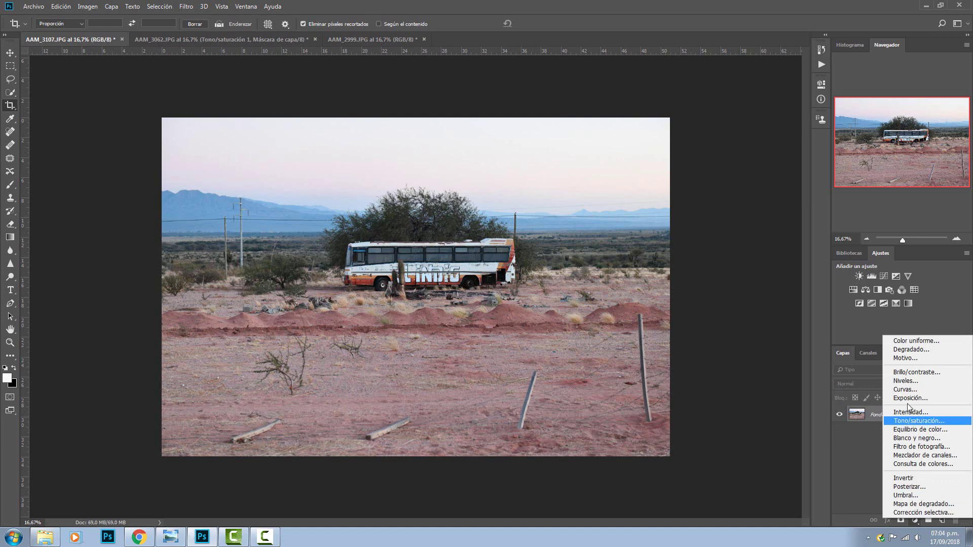
left_click(907, 373)
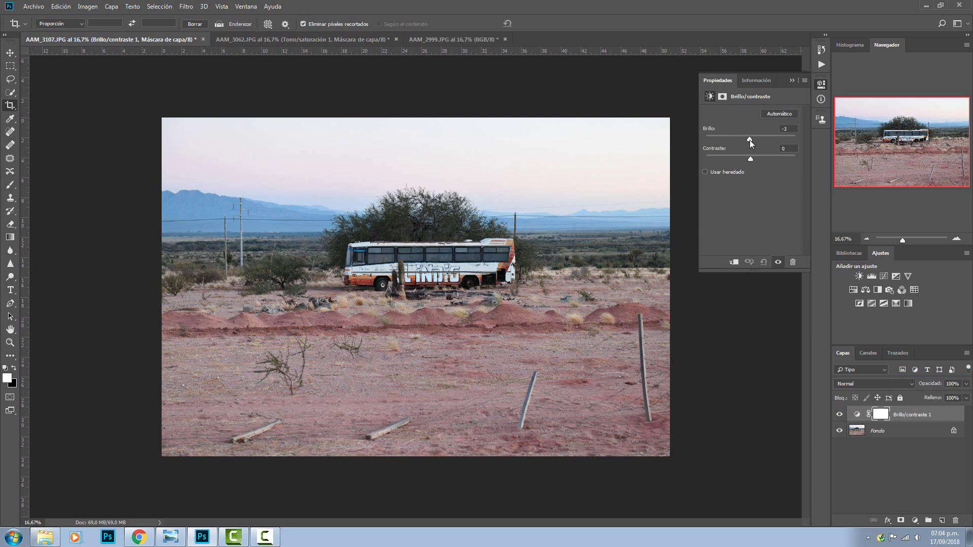
left_click_drag(749, 140, 767, 160)
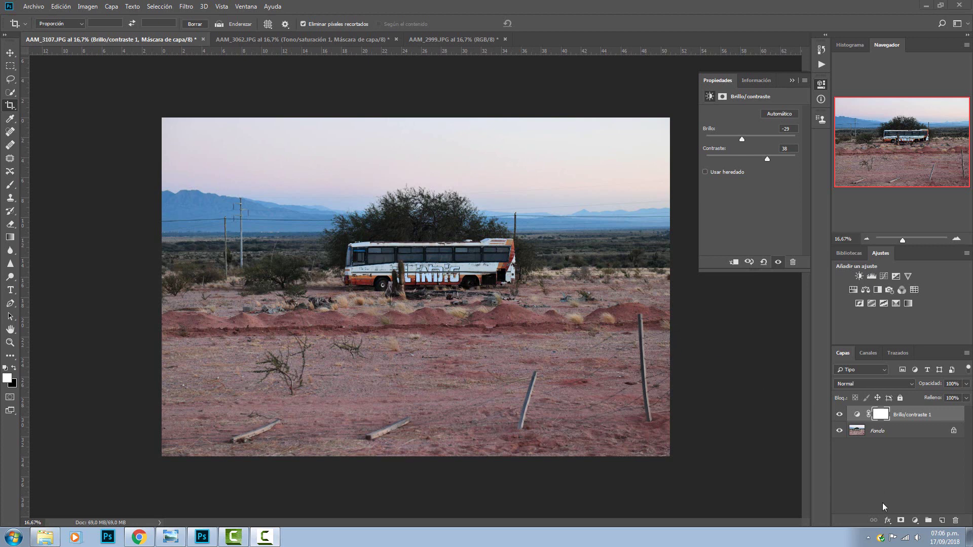
left_click(914, 521)
- Add a Niveles adjustment layer with input levels 15, 0,90 and 242
left_click(861, 386)
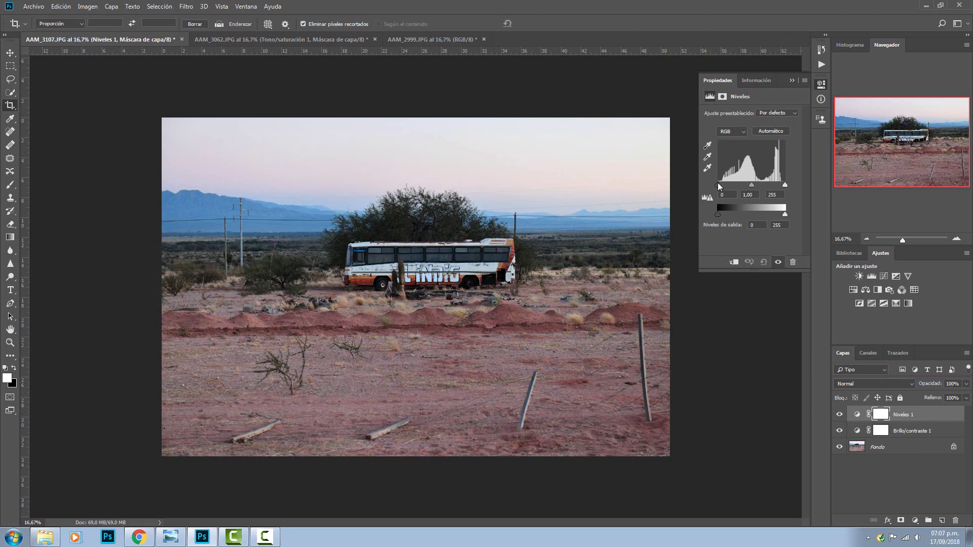
left_click_drag(719, 185, 719, 184)
left_click_drag(721, 184, 718, 183)
left_click_drag(783, 184, 750, 184)
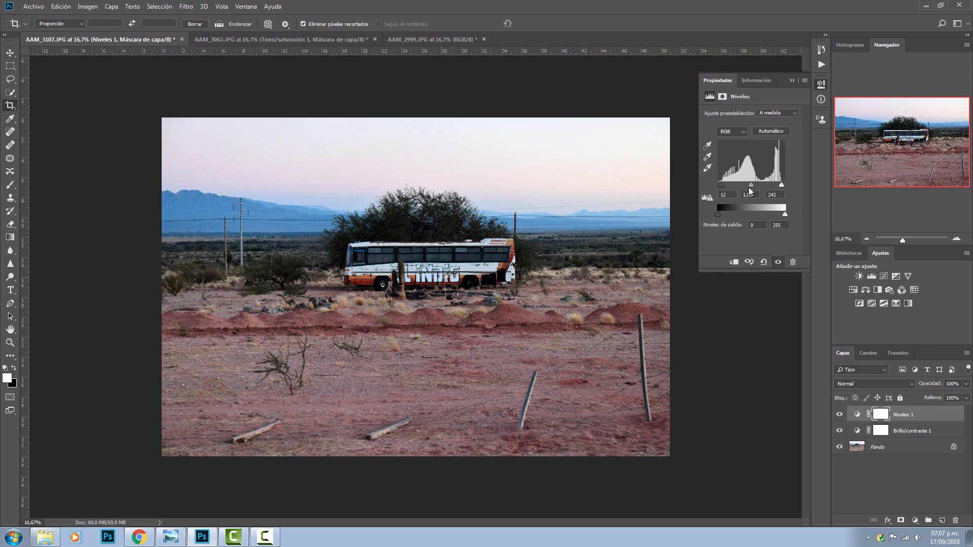
left_click_drag(752, 186, 761, 184)
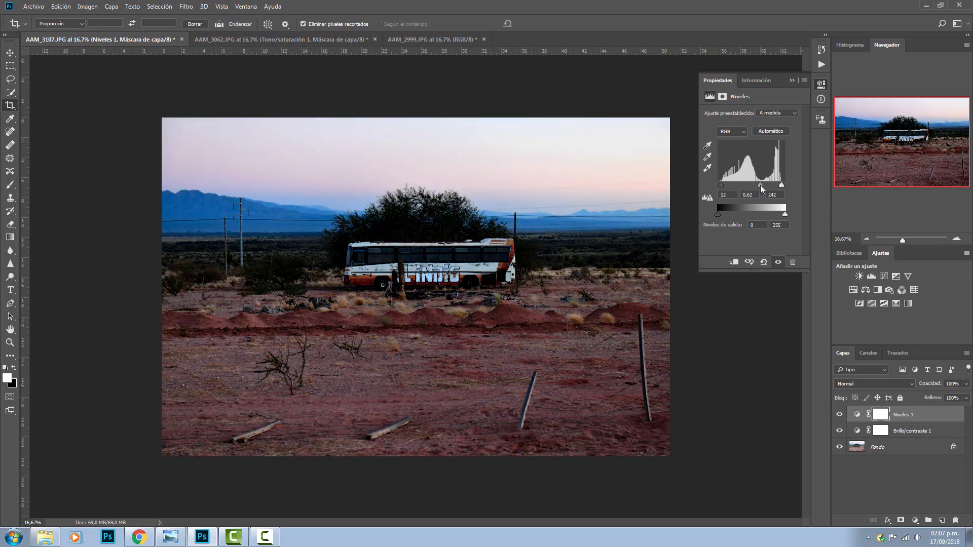
mouse_move(761, 184)
left_mouse_down()
mouse_move(721, 185)
mouse_move(754, 185)
left_mouse_up()
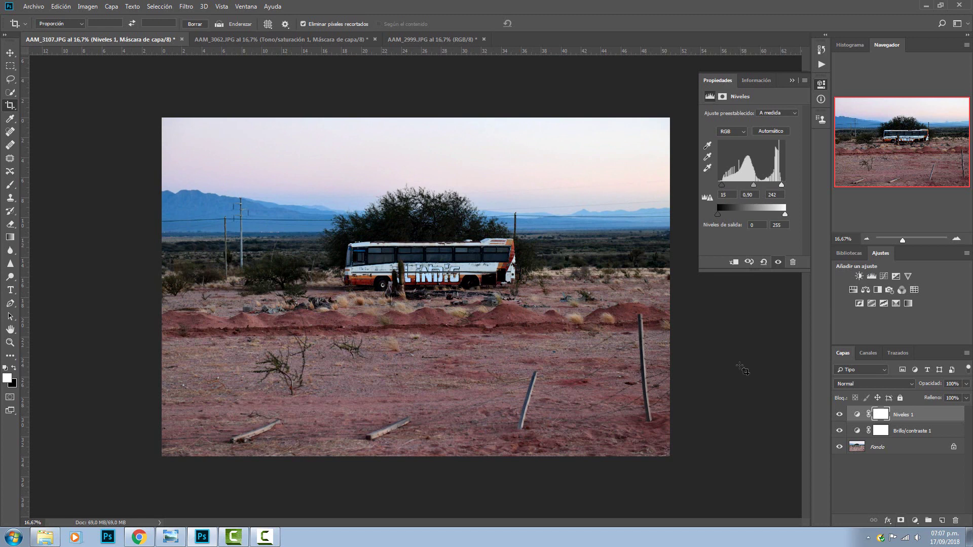
left_click(915, 520)
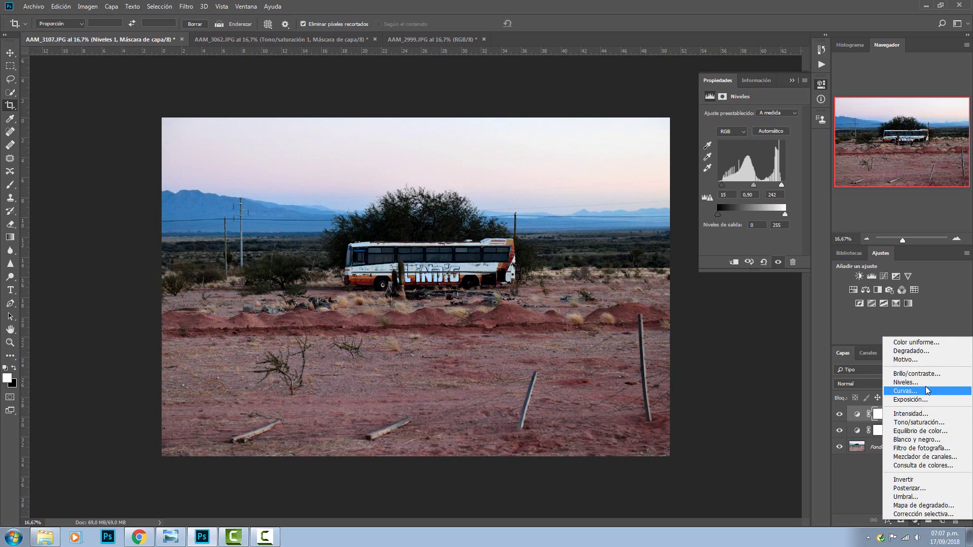
- Add an Exposición layer with exposure +0,83 and offset -0,0057
left_click(917, 400)
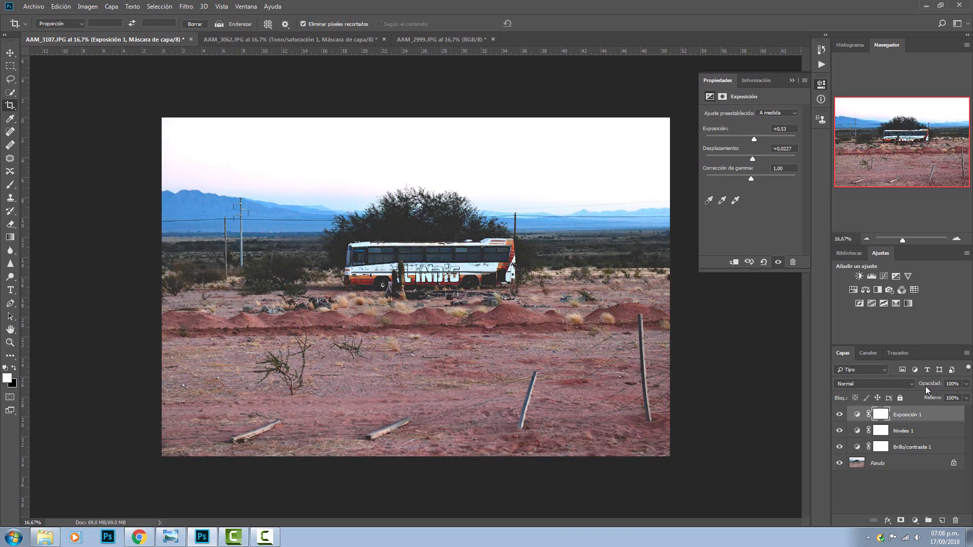
key("ctrl+z")
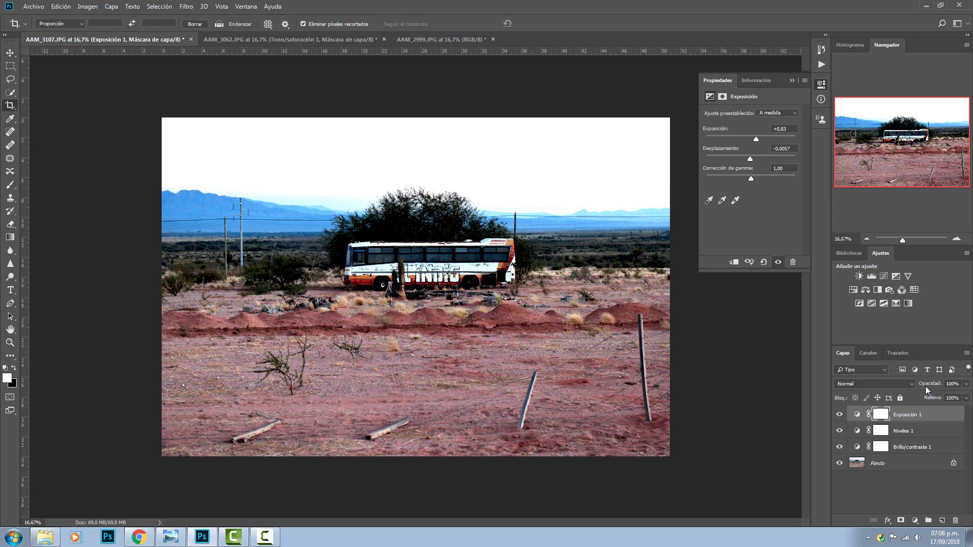
- Toggle layer visibility, leaving Niveles 1 shown and Exposición 1 and Brillo/contraste 1 hidden
left_click(839, 415)
left_click(839, 431)
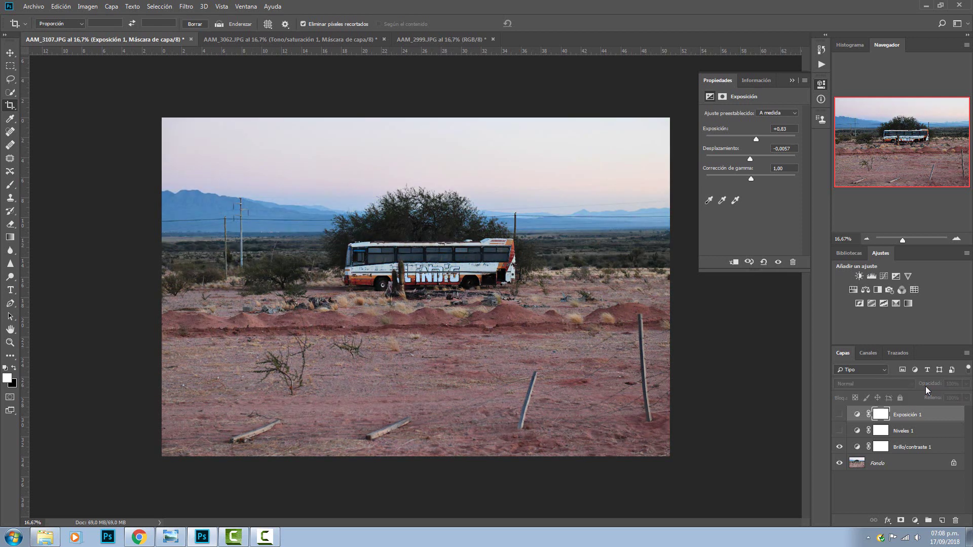
left_click(840, 448)
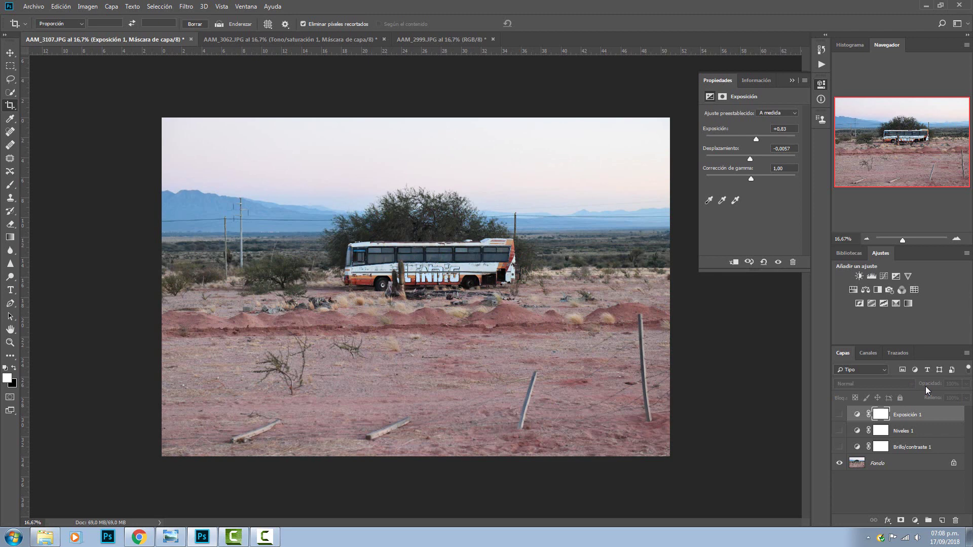
left_click(840, 431)
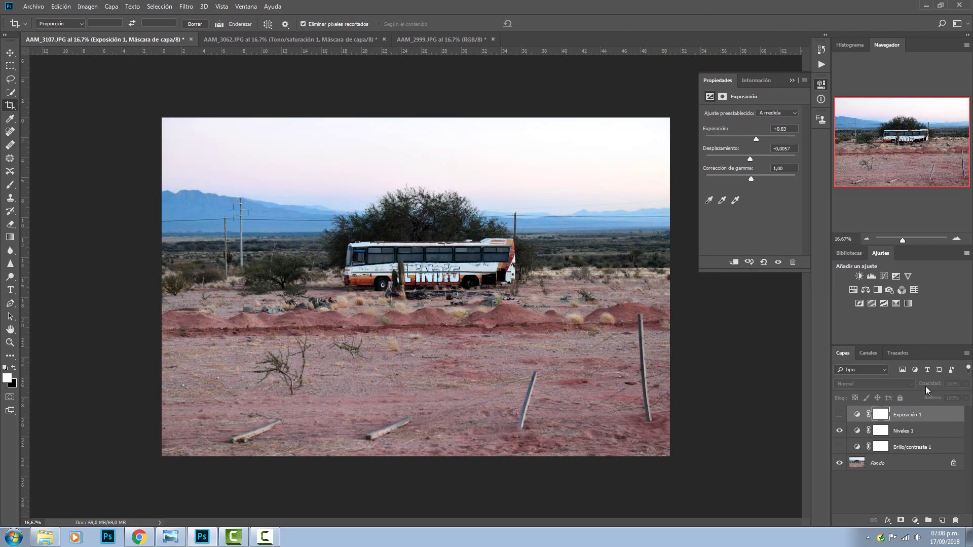
left_click(839, 414)
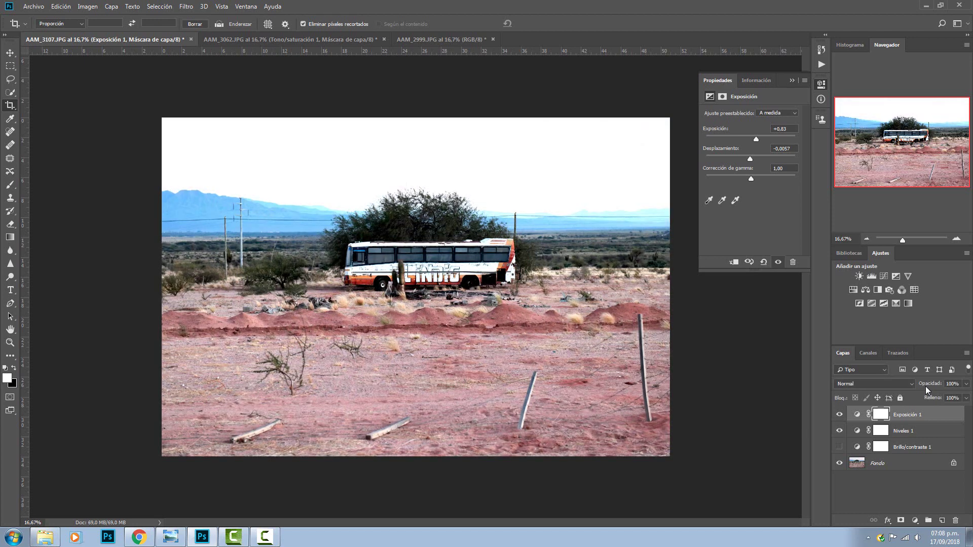
key("ctrl+comma")
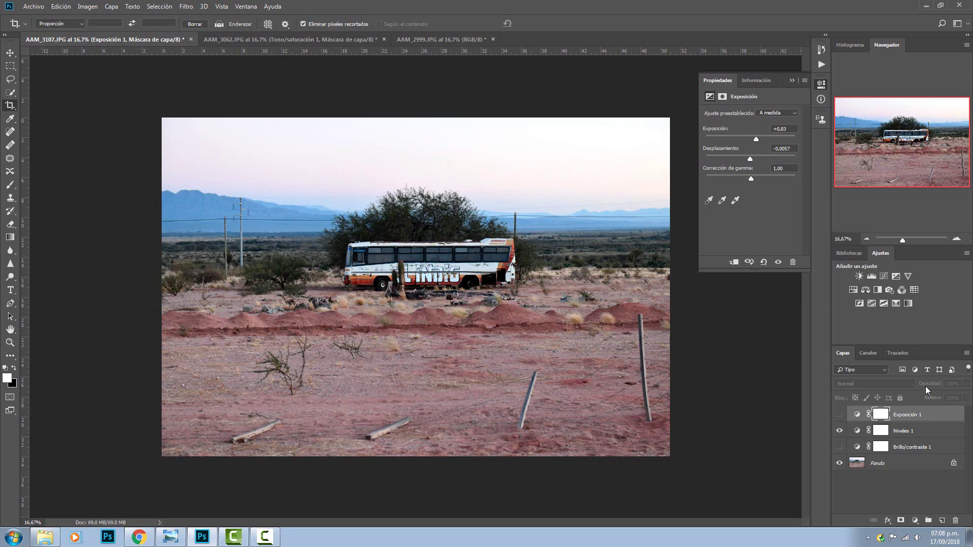
- Select Niveles 1, then open and close Select and Mask at 59% transparency
key("alt+bracketleft")
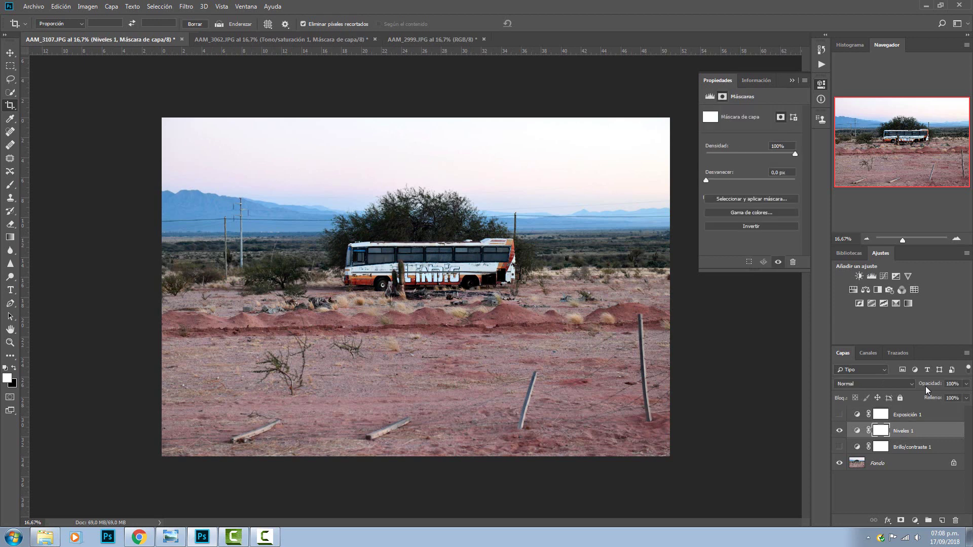
key("alt+ctrl+r")
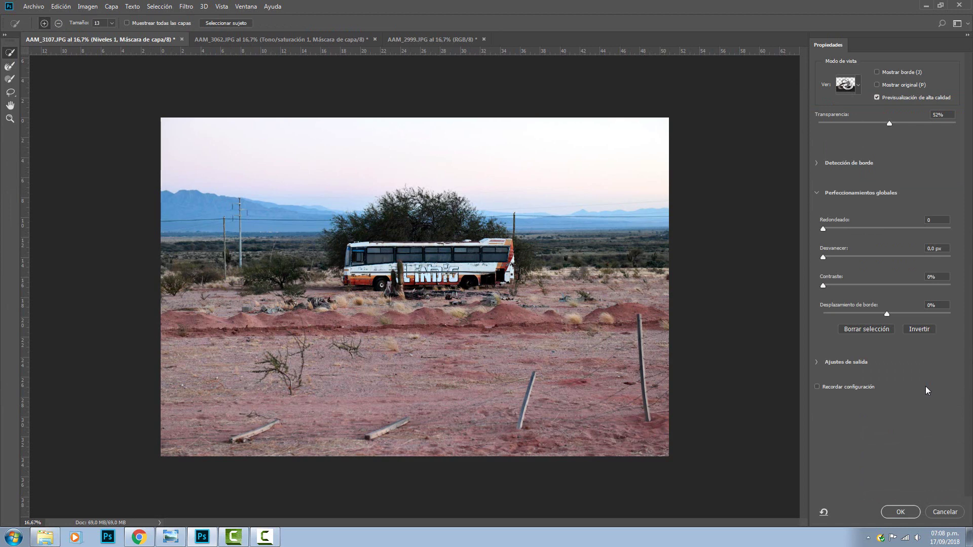
key("Up")
key("Up")
key("Up")
key("Up")
key("Up")
key("Return")
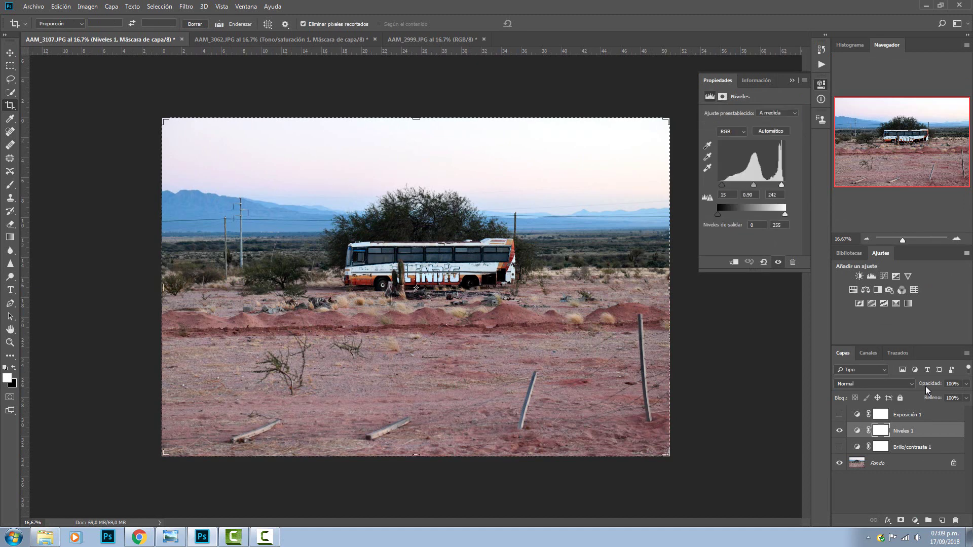
- Nudge the Niveles 1 black point and midtone, then cancel a stray crop
key("shift+Up")
key("shift+Up")
key("shift+Up")
key("Up")
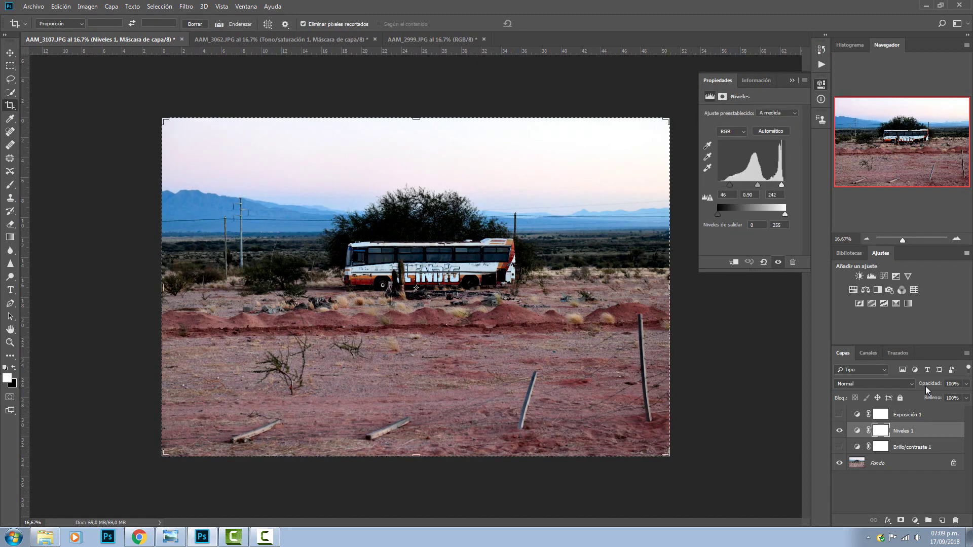
key("shift+Up")
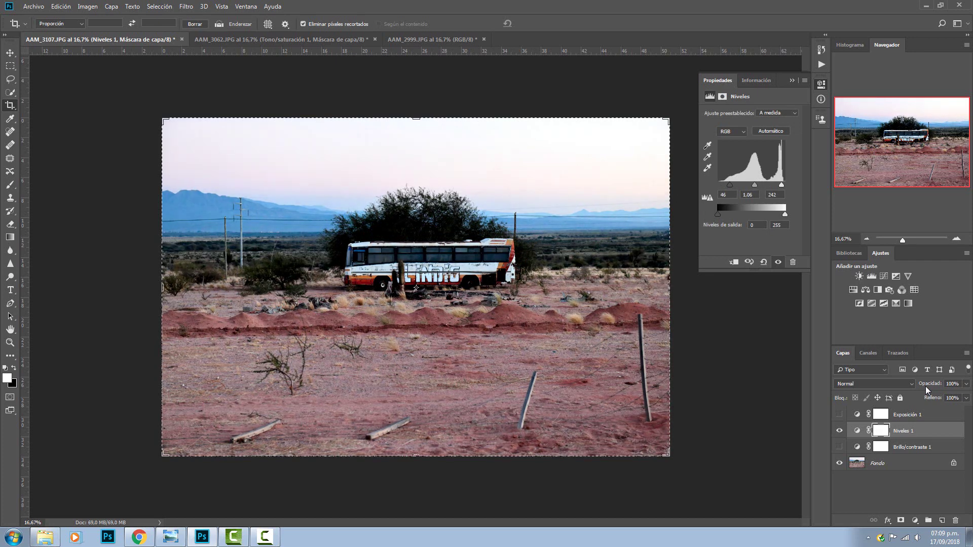
key("shift+Down")
key("shift+Down")
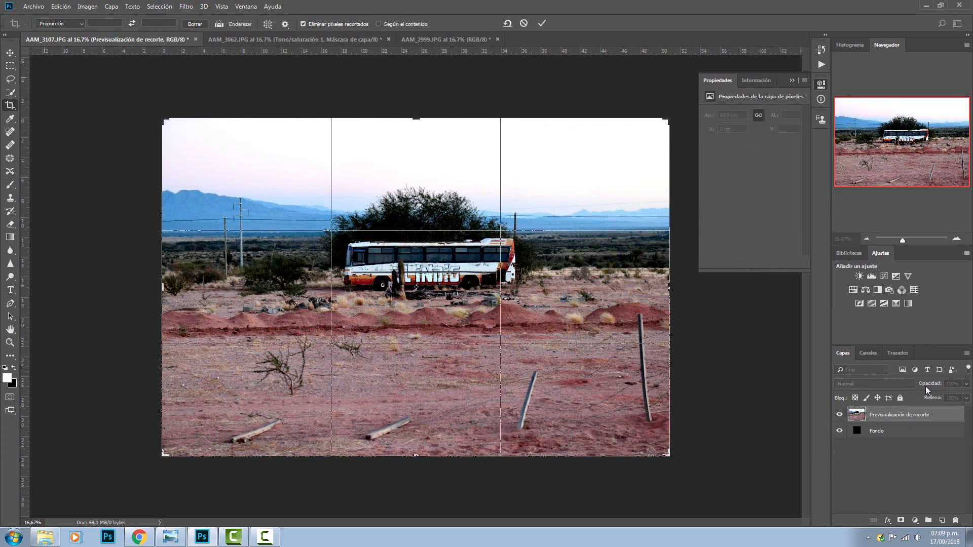
key("v")
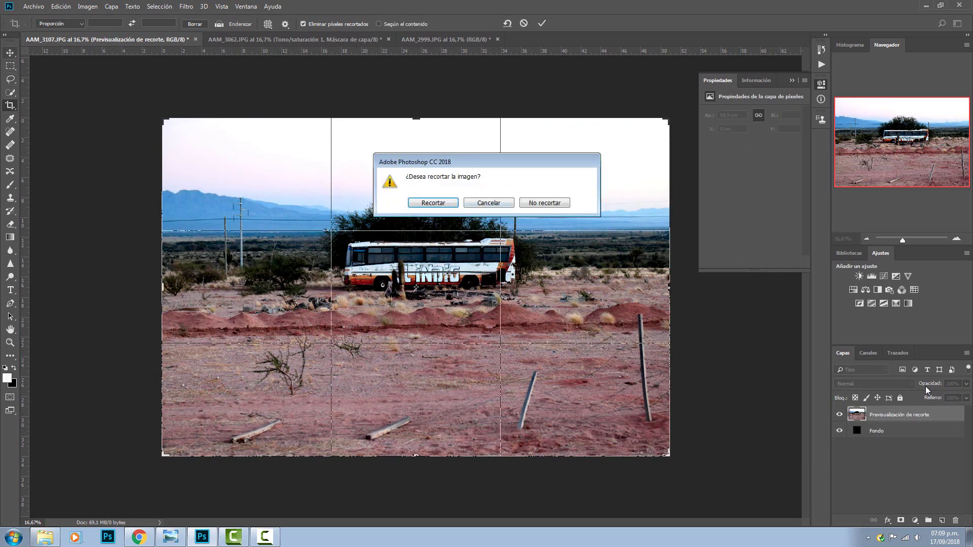
key("Return")
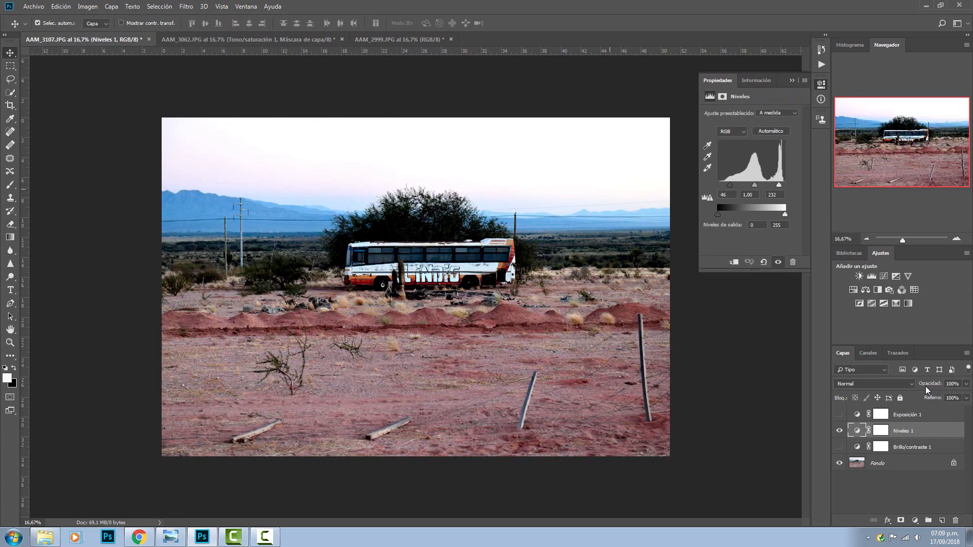
- Hide Exposición 1, then delete both it and Brillo/contraste 1
left_click(927, 391)
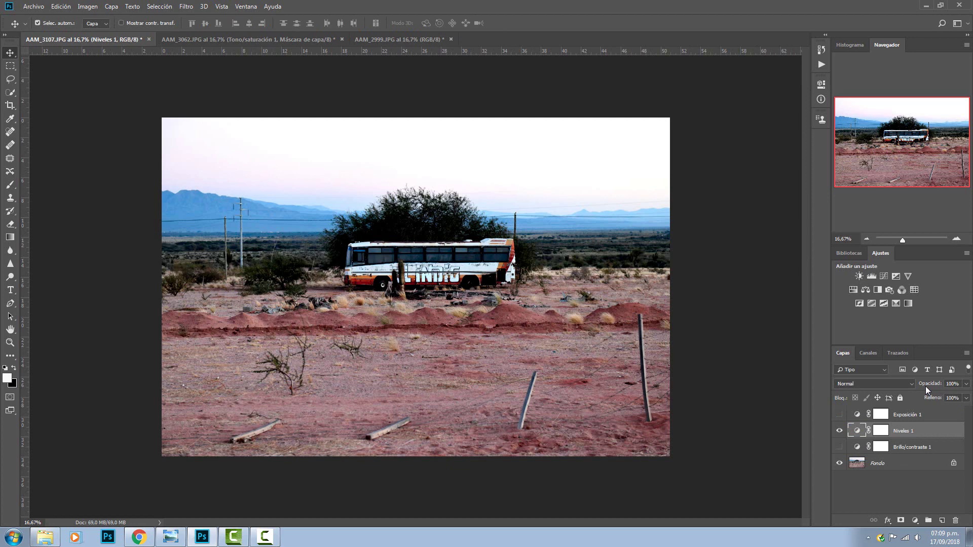
left_click(840, 415)
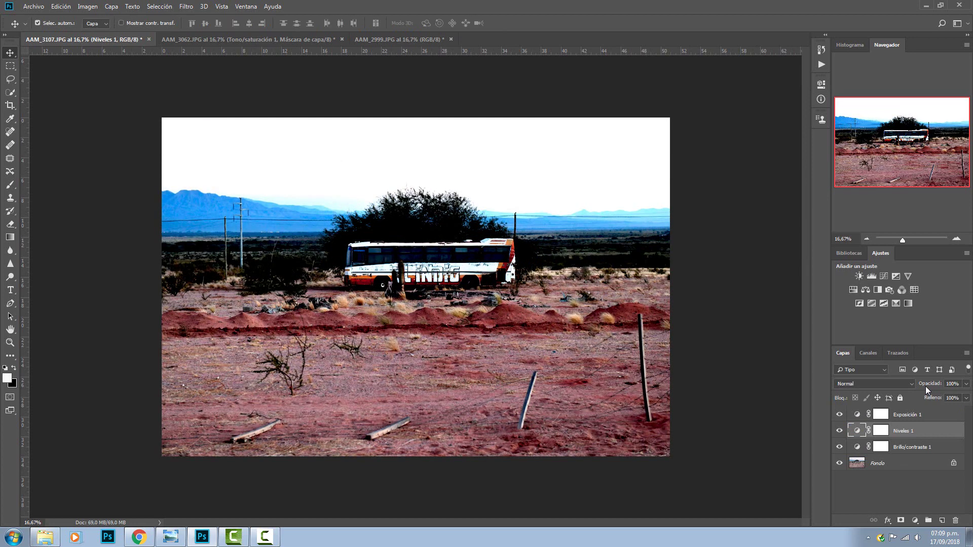
left_click(840, 414)
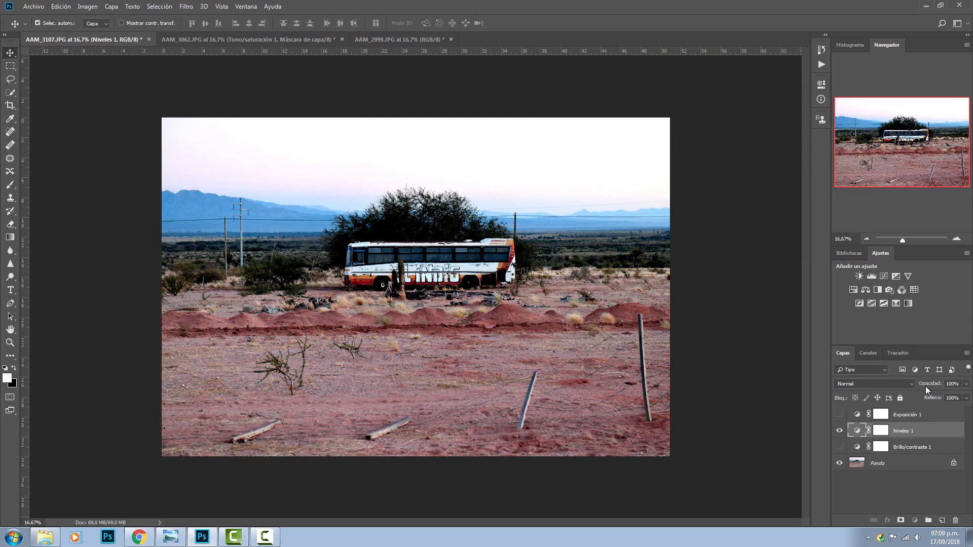
mouse_move(908, 415)
left_mouse_down()
mouse_move(907, 504)
mouse_move(956, 521)
left_mouse_up()
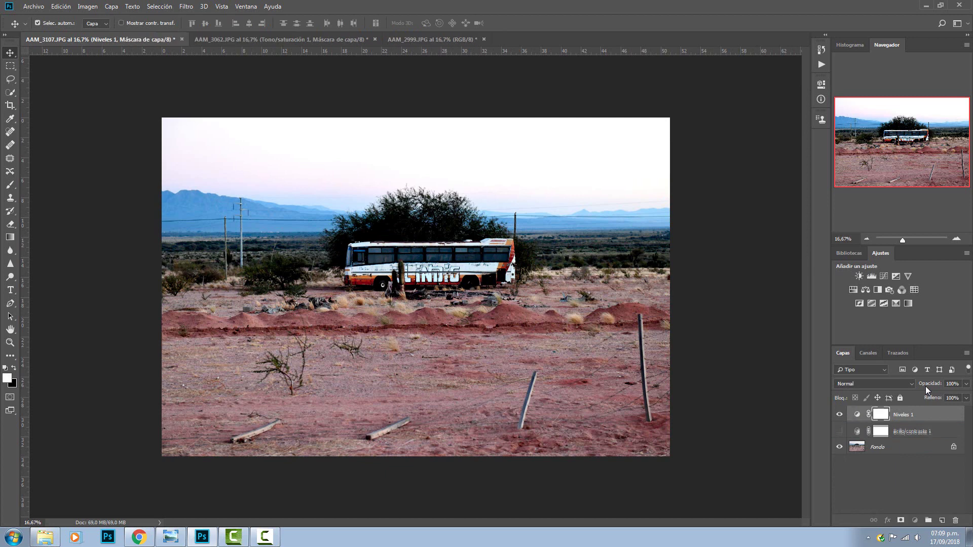
mouse_move(913, 431)
left_mouse_down()
mouse_move(907, 518)
mouse_move(956, 521)
left_mouse_up()
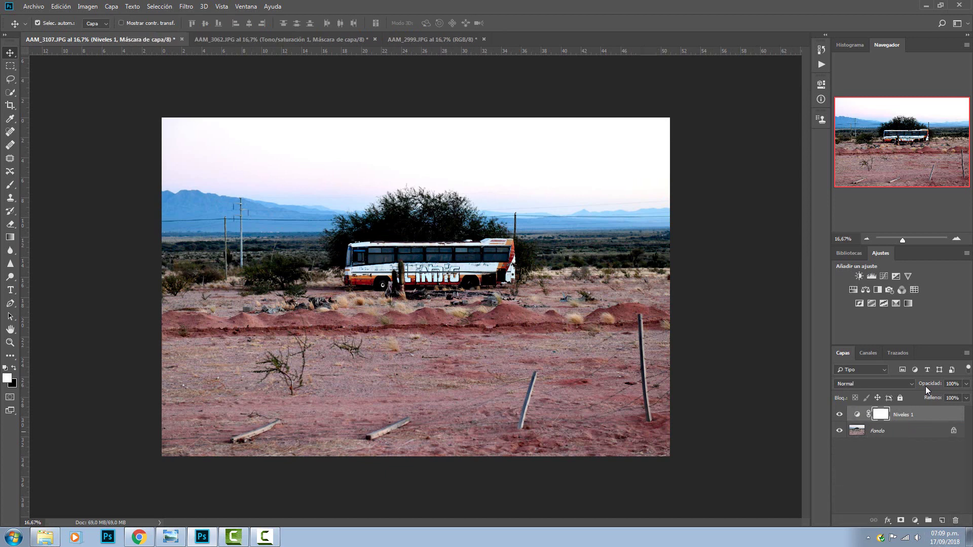
- Choose the Brush, select Fondo, and toggle Niveles 1 off and on to compare
key("b")
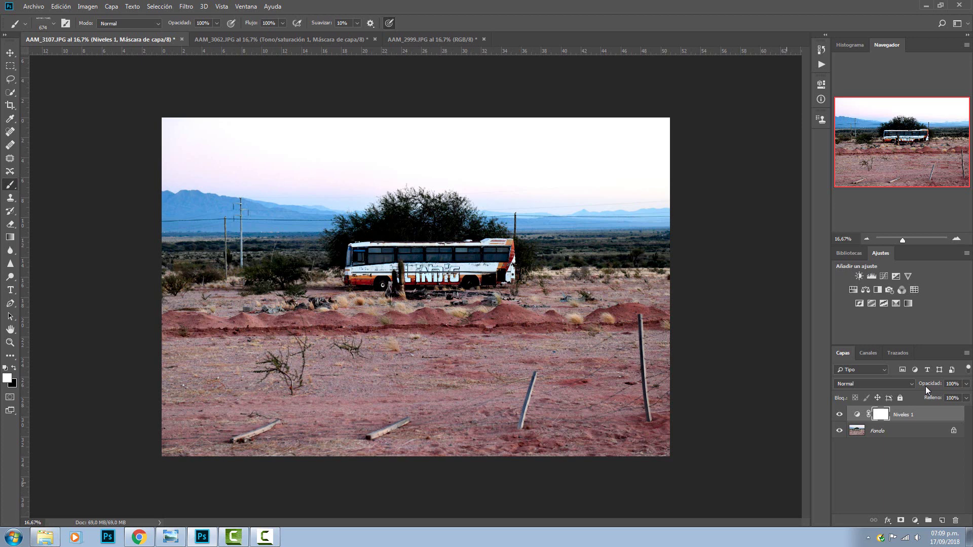
key("alt+bracketleft")
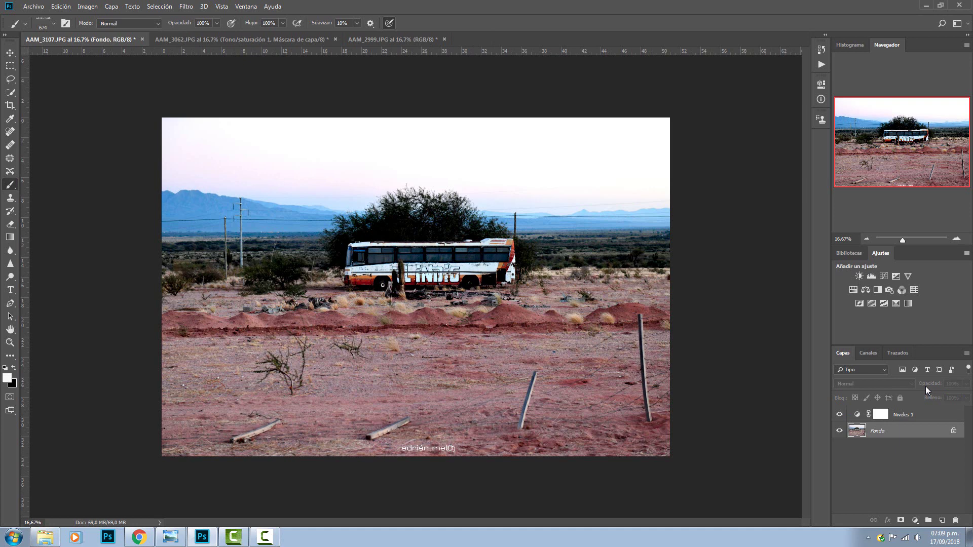
left_click(839, 415)
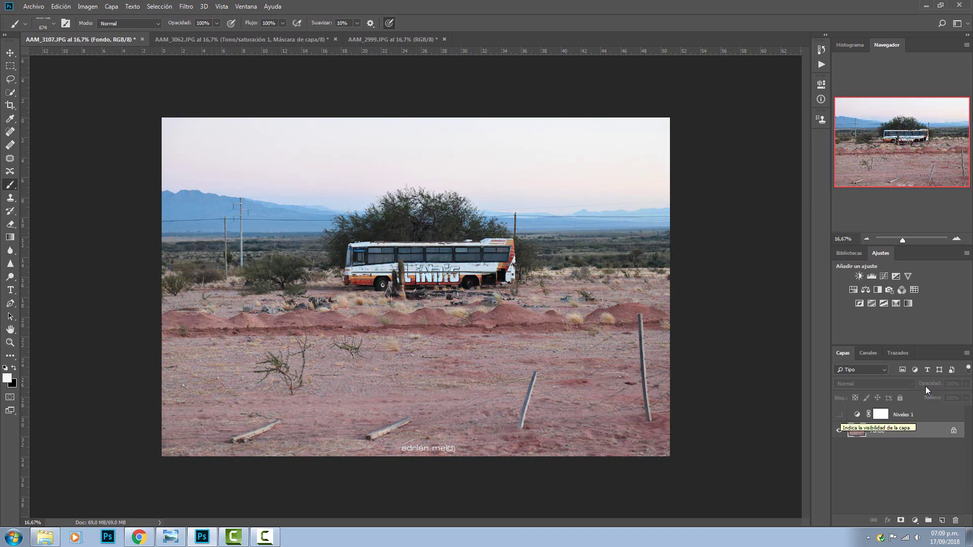
left_click(839, 415)
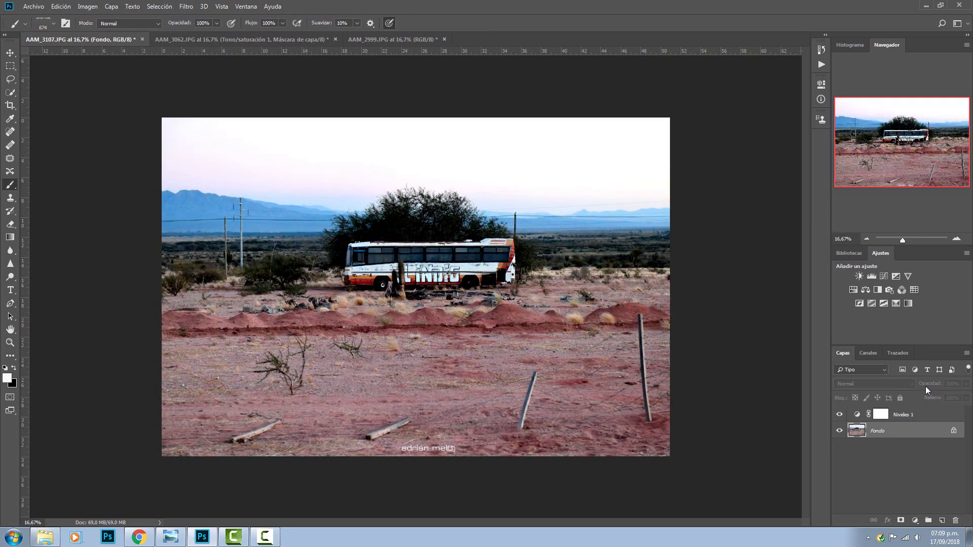
- Reselect Niveles 1, compare it once more, and switch to the AAM_2999 dune photo
key("alt+bracketright")
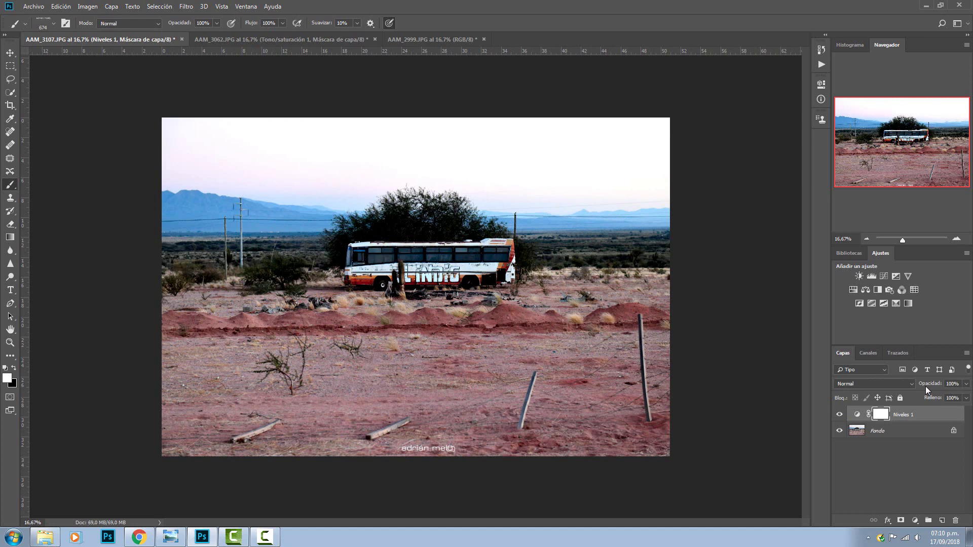
key("ctrl+comma")
key("ctrl+comma")
key("ctrl+comma")
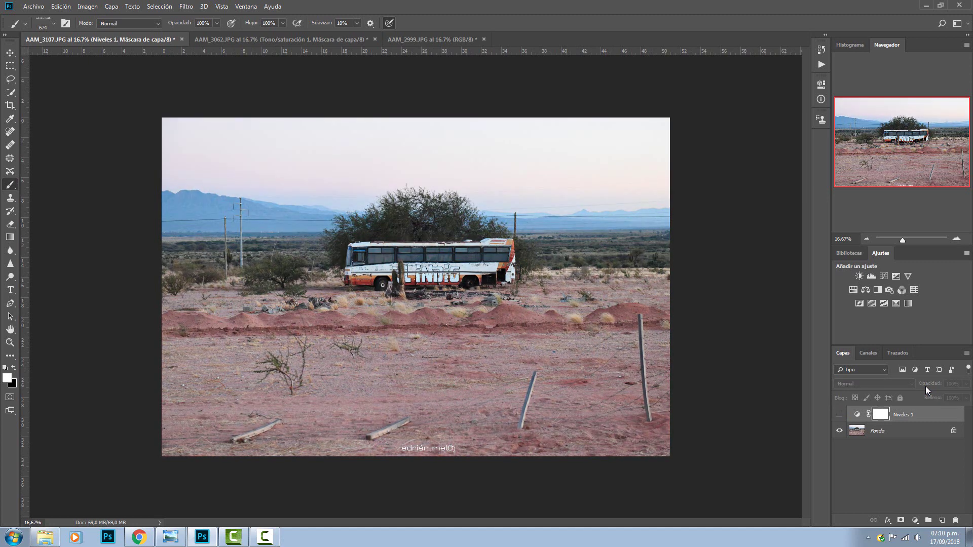
key("ctrl+comma")
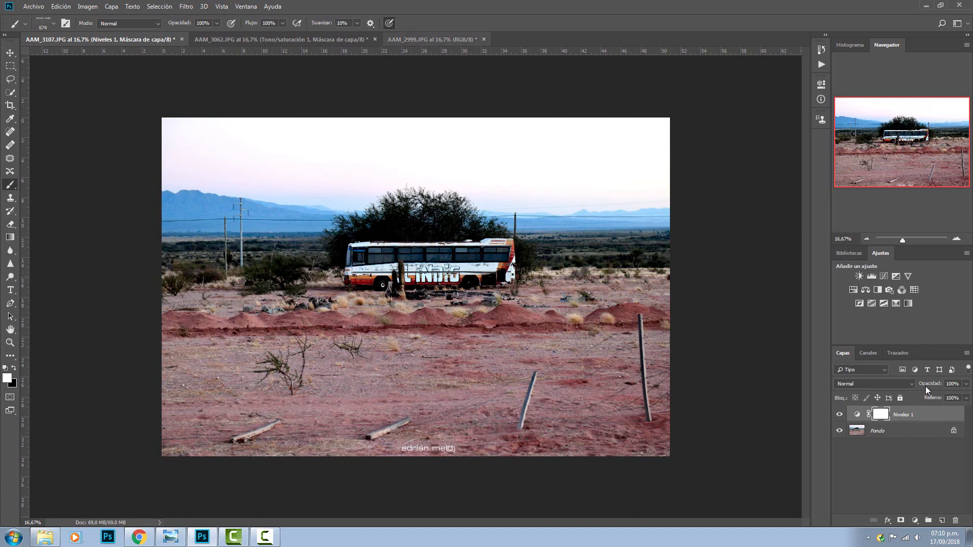
key("ctrl+shift+Tab")
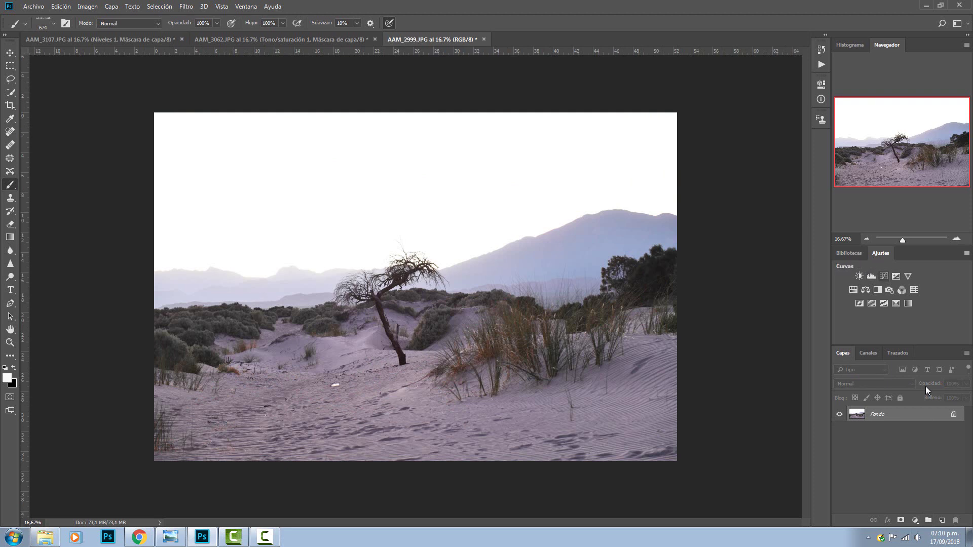
- Add a Curvas adjustment layer to the dune photo and nudge a first curve point
left_click(884, 277)
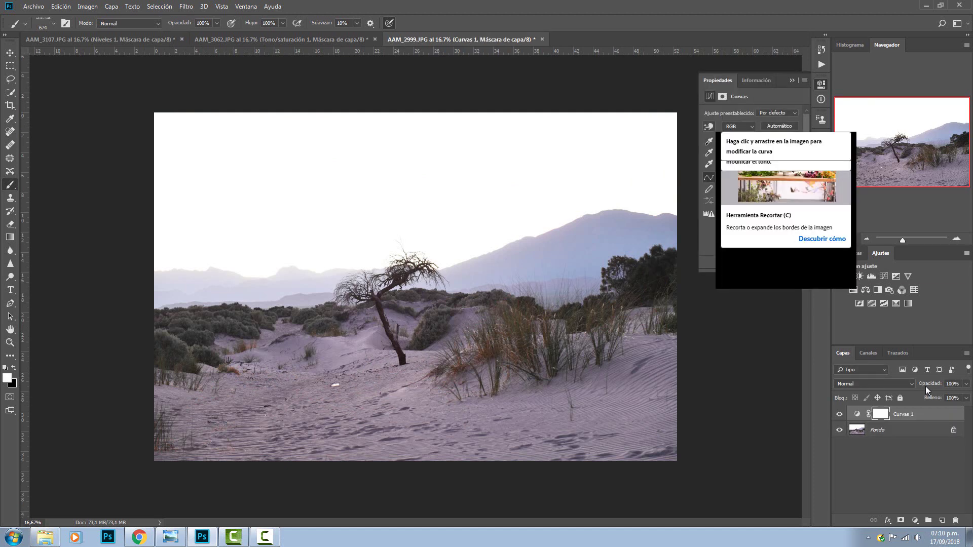
left_click(708, 126)
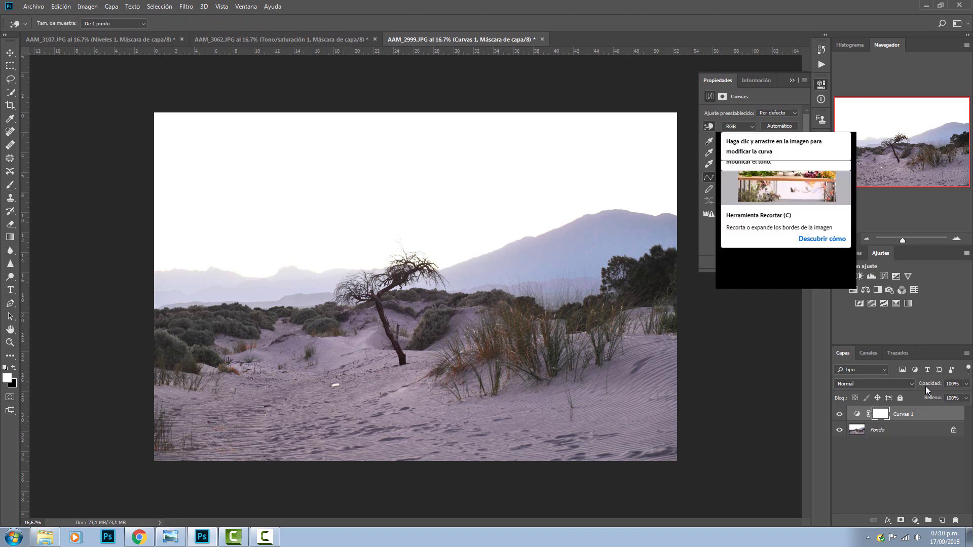
key("b")
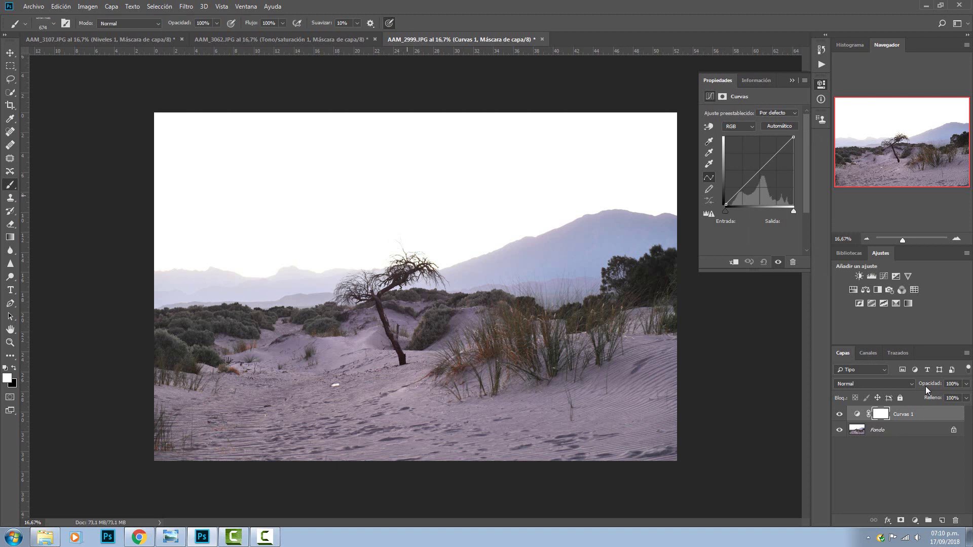
left_click(708, 126)
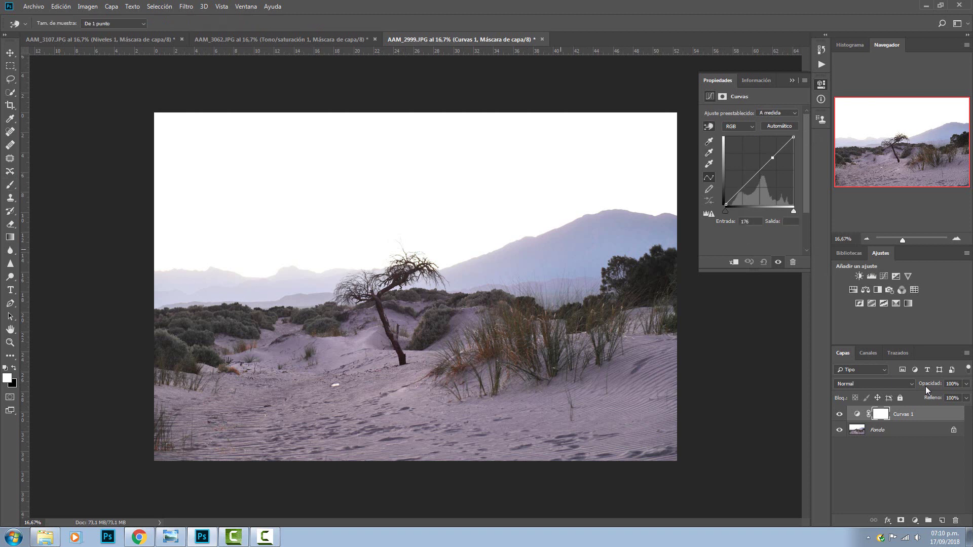
key("shift+Up")
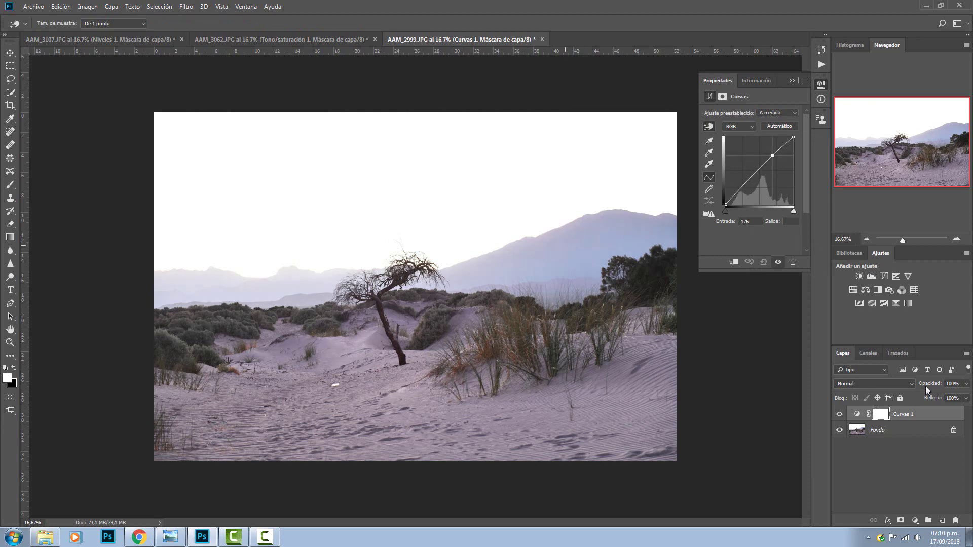
key("shift+Up")
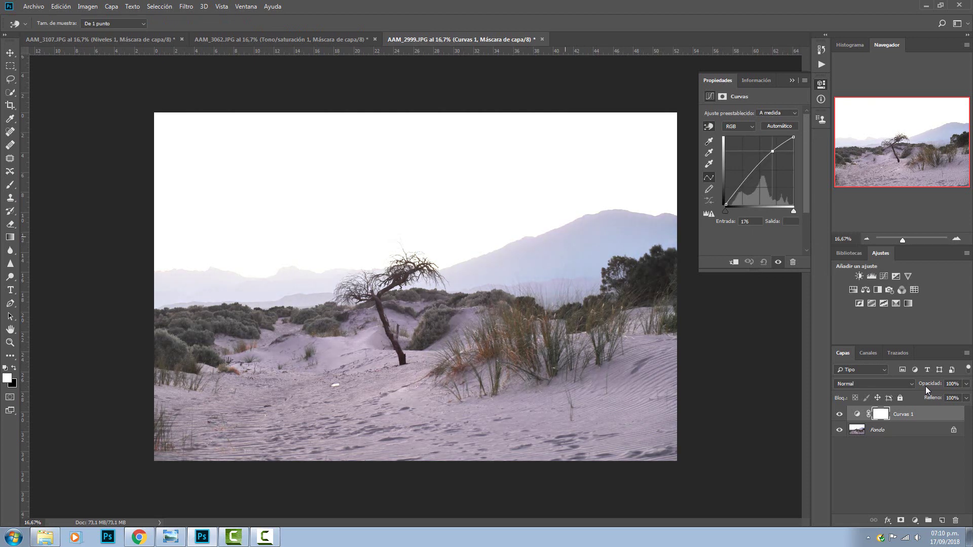
key("shift+Down")
key("shift+Down")
- Add a midtone point and lower the white point so the sky turns grey
key("shift+Down")
key("shift+Down")
key("shift+Down")
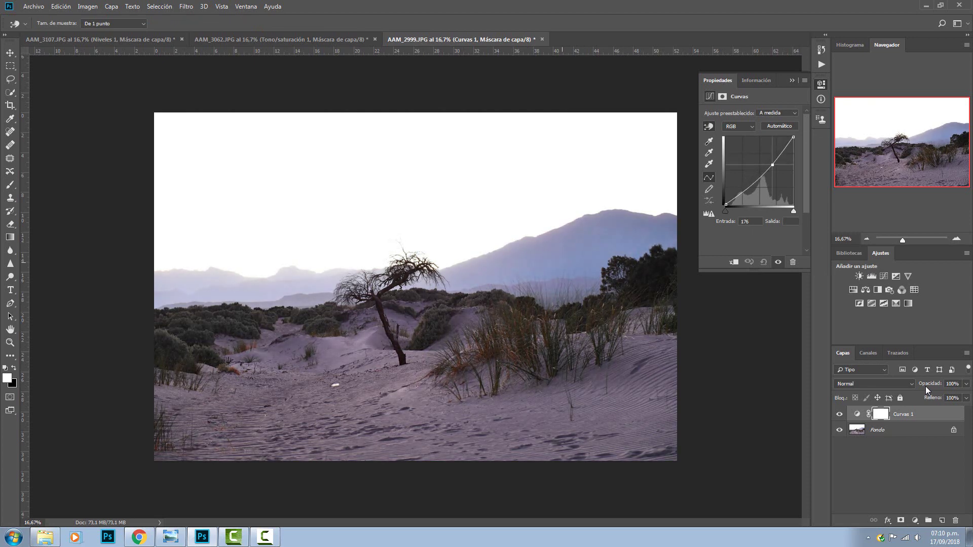
left_click(763, 176)
key("shift+Down")
key("shift+Down")
key("shift+Down")
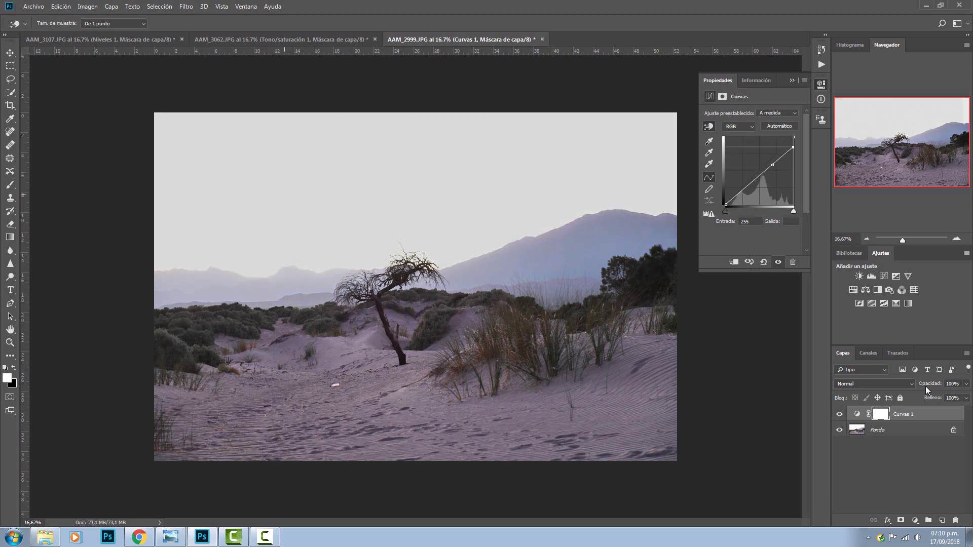
key("shift+Down")
key("shift+Up")
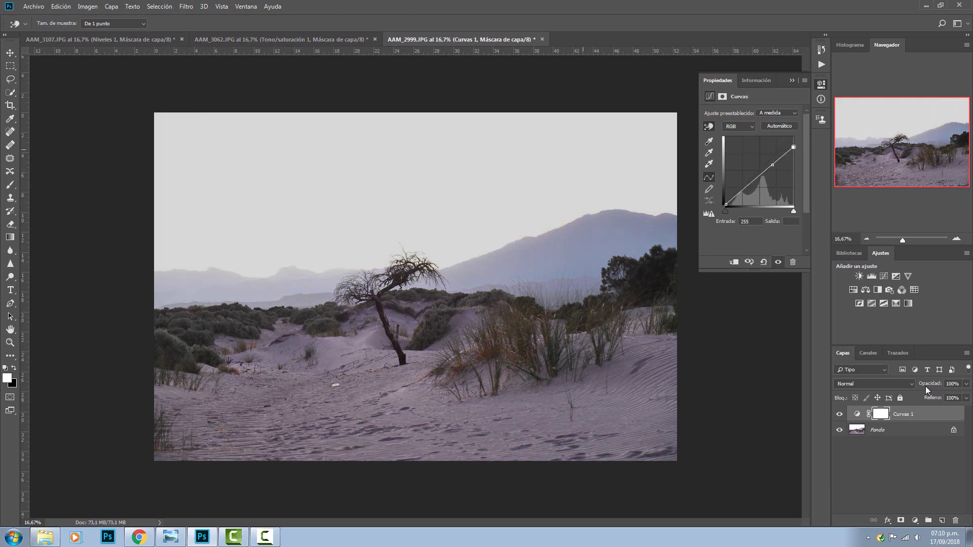
key("shift+Down")
key("shift+Up")
key("minus")
- Add shadow and midtone points, lifting shadows and slightly darkening midtones
key("shift+Down")
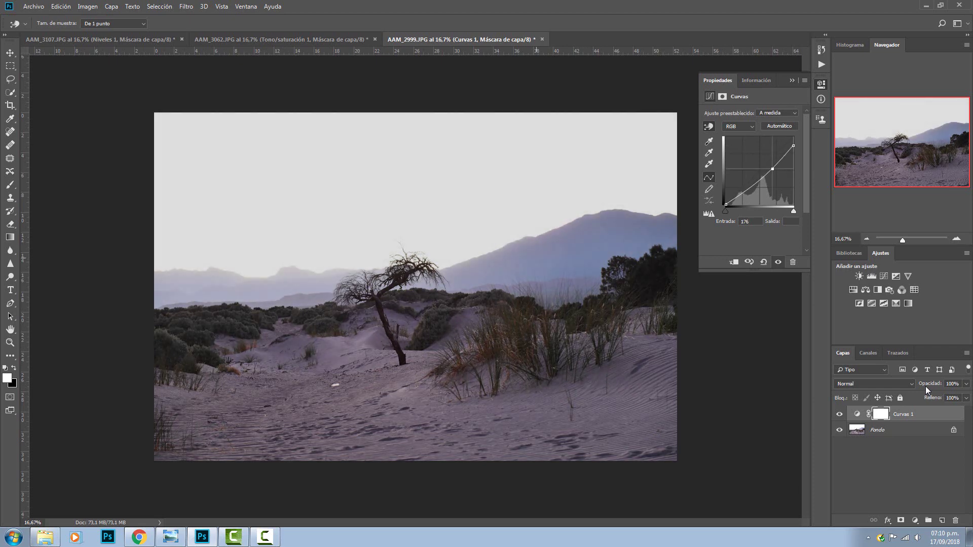
key("shift+Left")
key("shift+Left")
key("shift+Left")
key("Delete")
key("ctrl+z")
key("shift+Down")
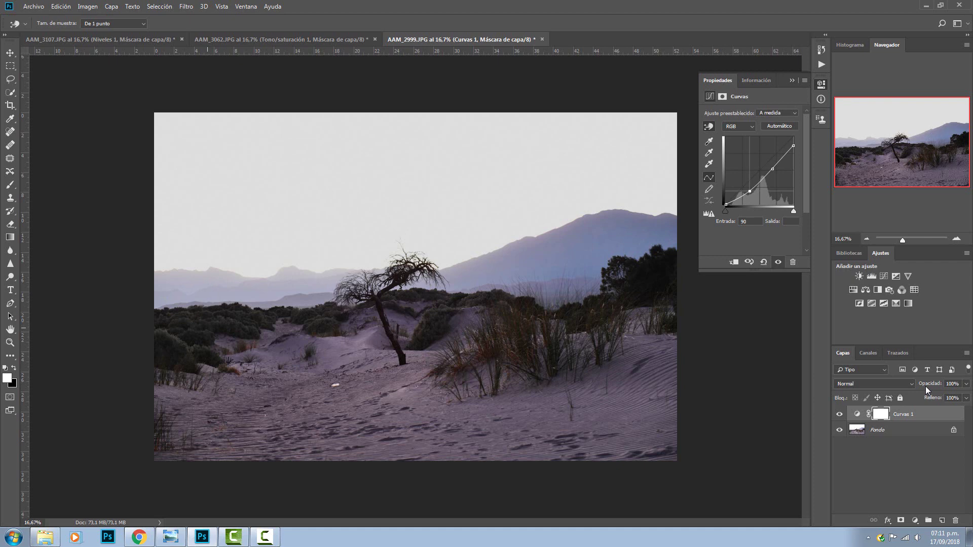
key("shift+Up")
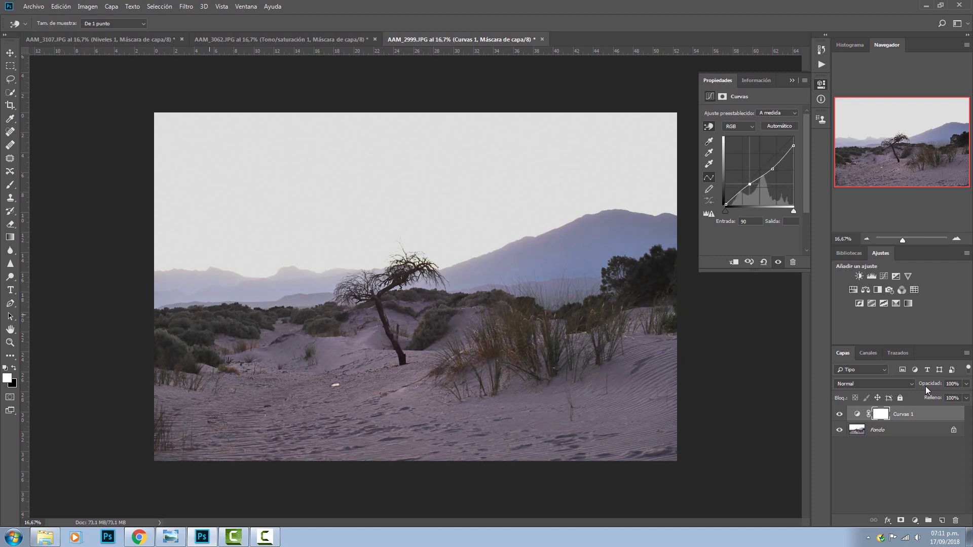
key("ctrl+z")
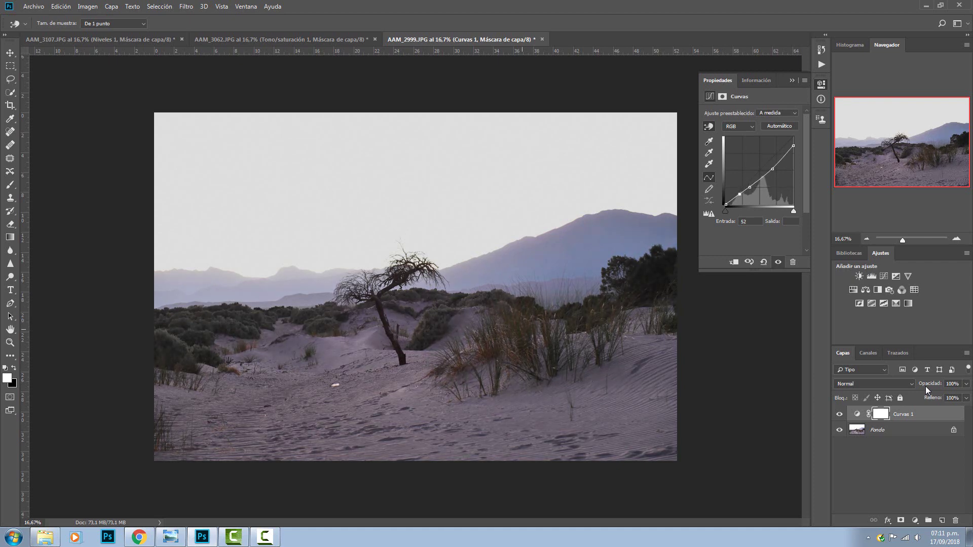
key("Up")
key("plus")
key("ctrl+z")
key("Down")
key("Down")
key("Down")
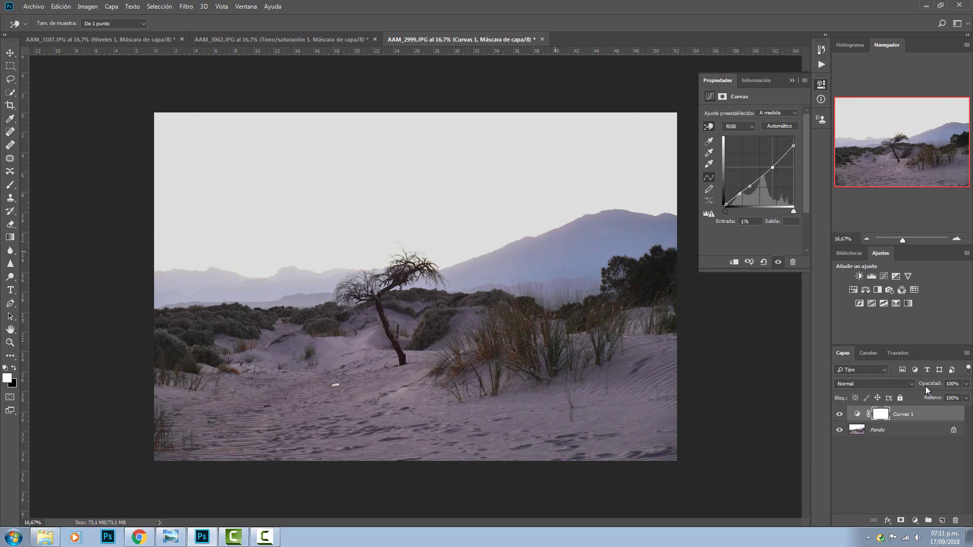
key("Down")
- Fine-tune the shadow and midtone points to brighten sand and deepen shadows
key("ctrl+z")
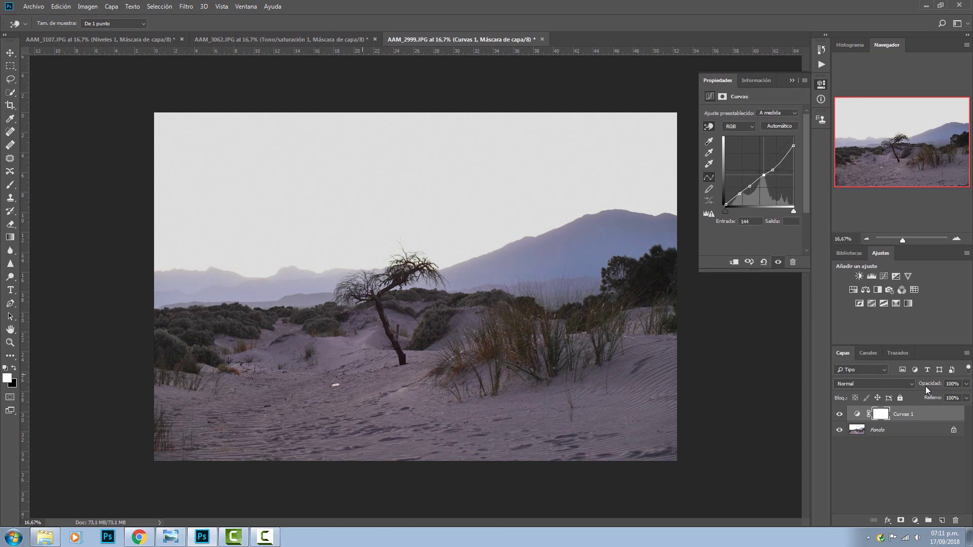
key("Down")
key("Down")
key("Down")
key("Down")
key("Down")
key("Down")
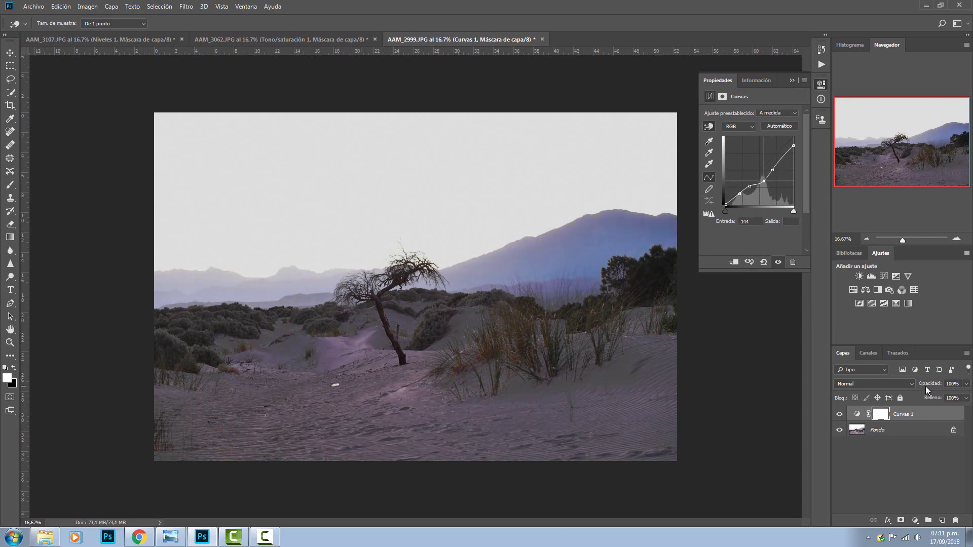
key("Left")
key("Left")
key("Left")
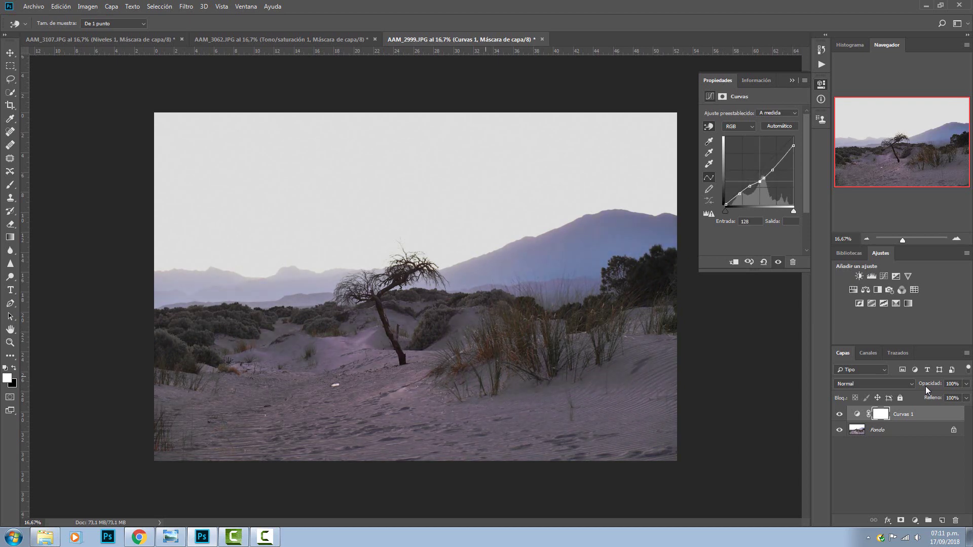
key("Up")
key("Up")
key("Up")
key("minus")
key("minus")
key("Down")
key("Down")
key("Down")
key("Left")
key("Left")
key("Left")
key("Down")
key("Down")
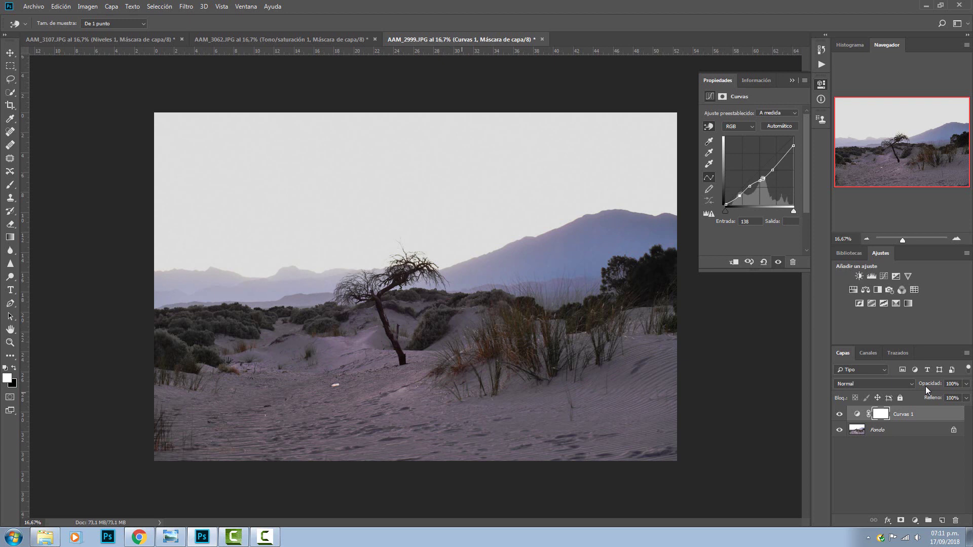
key("plus")
key("plus")
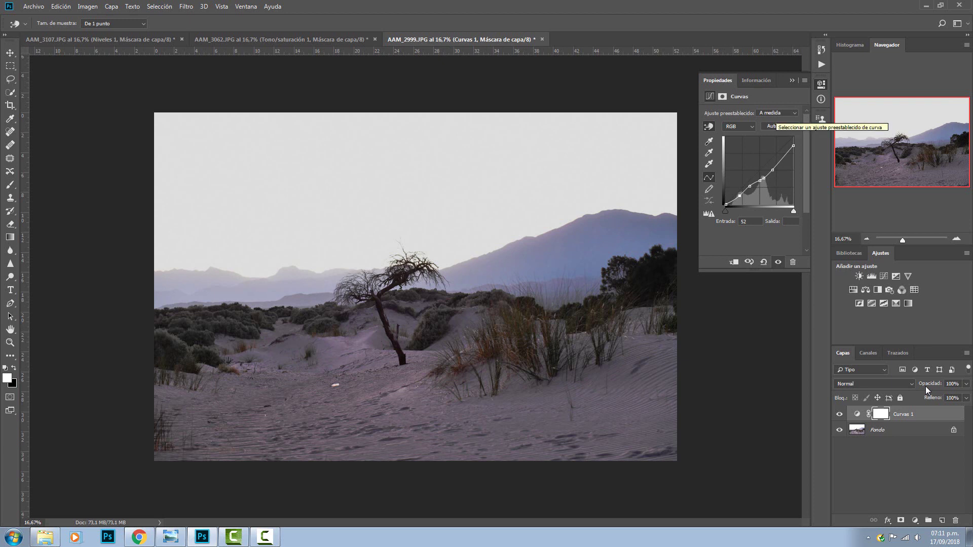
- Preview the Negativo en color, Proceso cruzado, Aumentar contraste and Más claro Curves presets
left_click(777, 114)
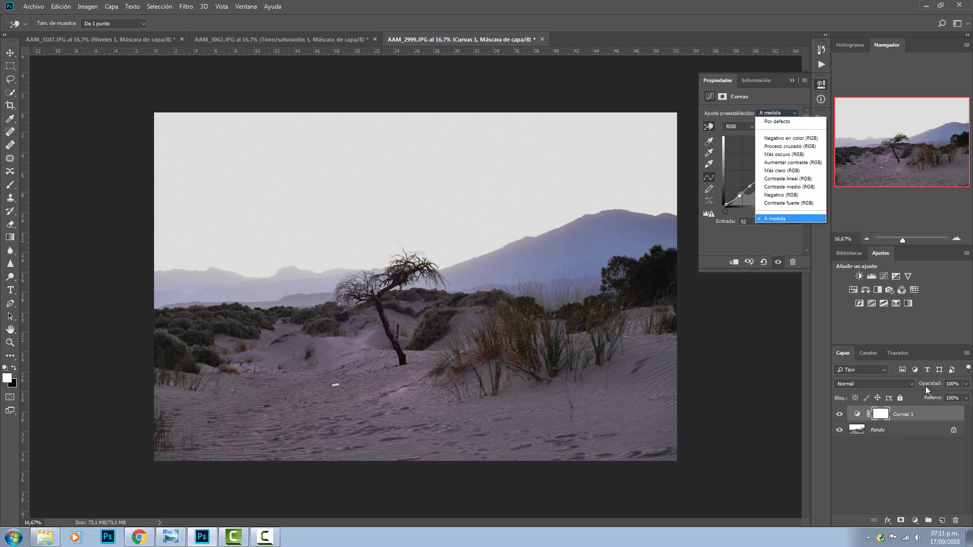
key("Down")
key("Down")
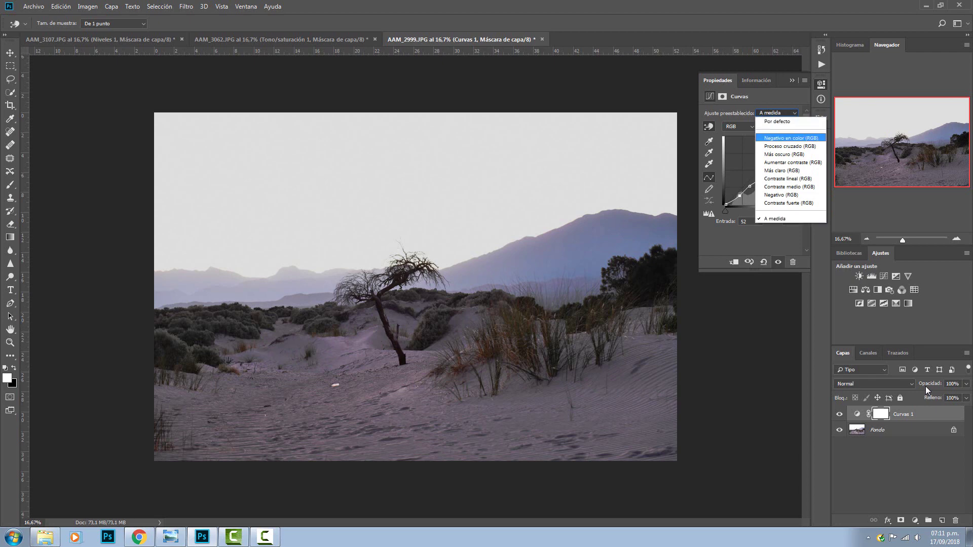
key("Return")
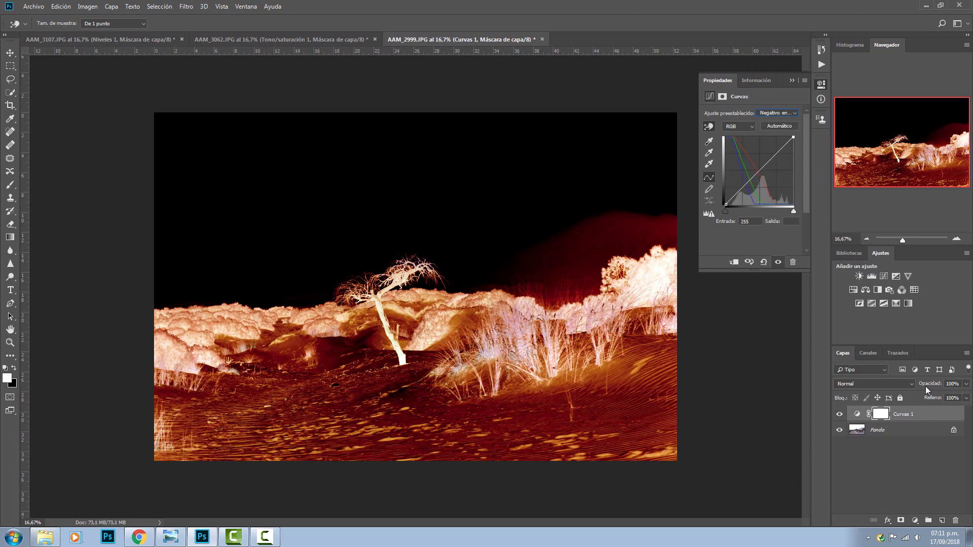
key("alt+Down")
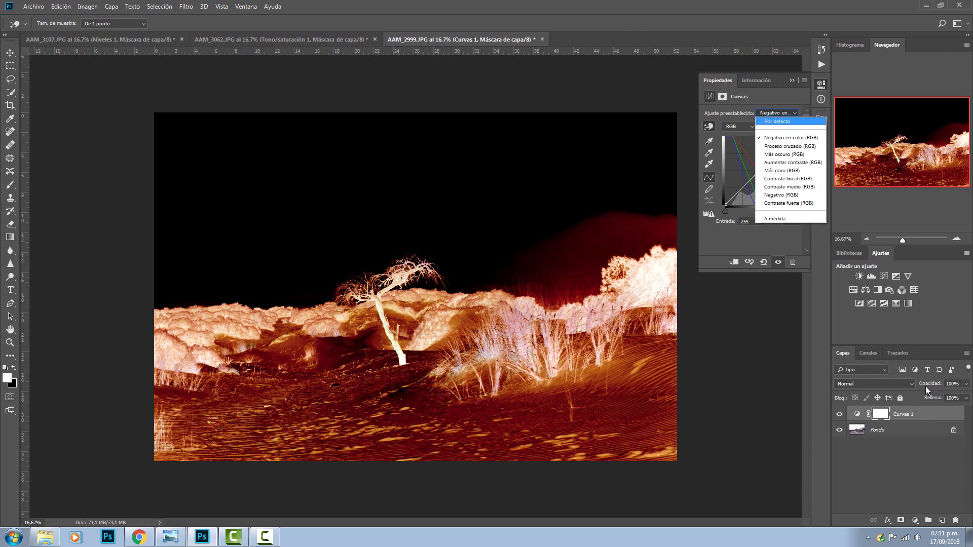
key("Down")
key("Return")
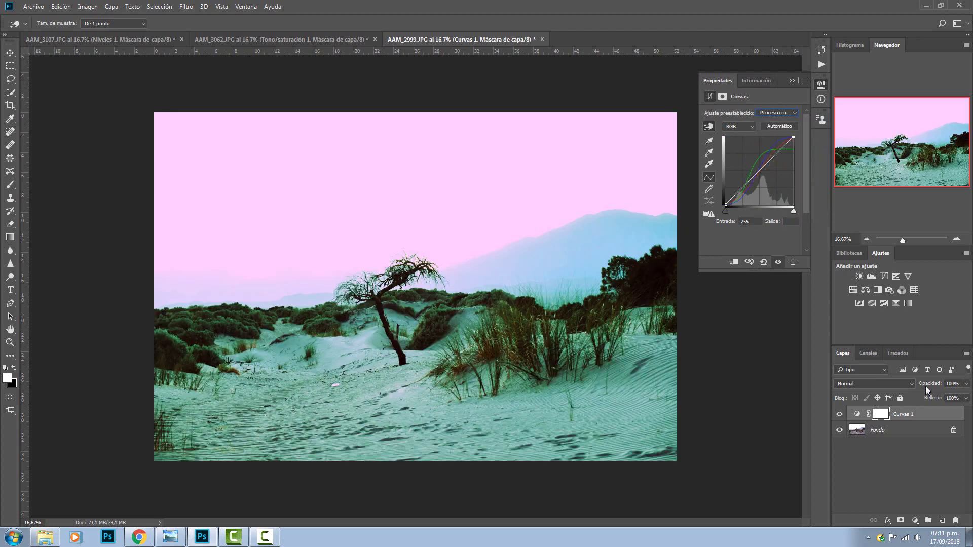
key("alt+Down")
key("Down")
key("Down")
key("Return")
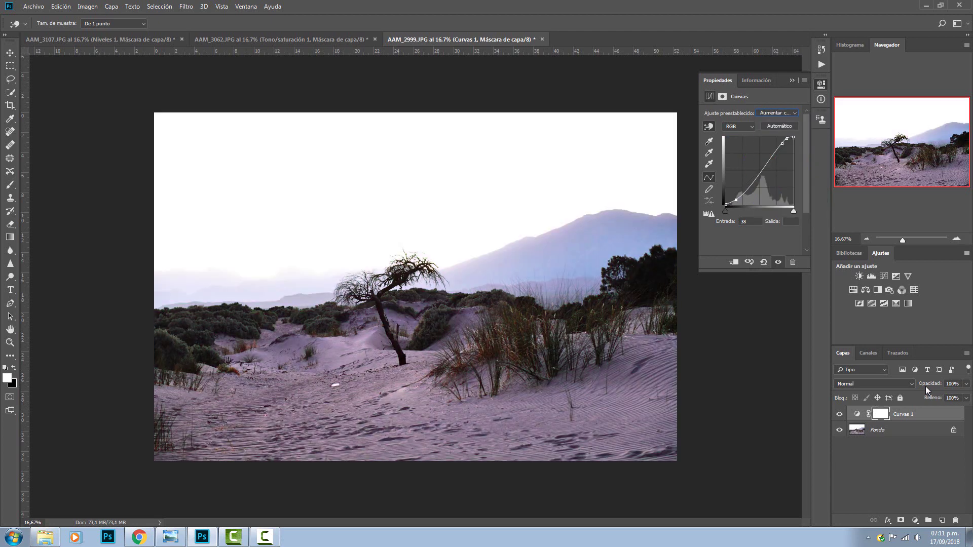
key("alt+Down")
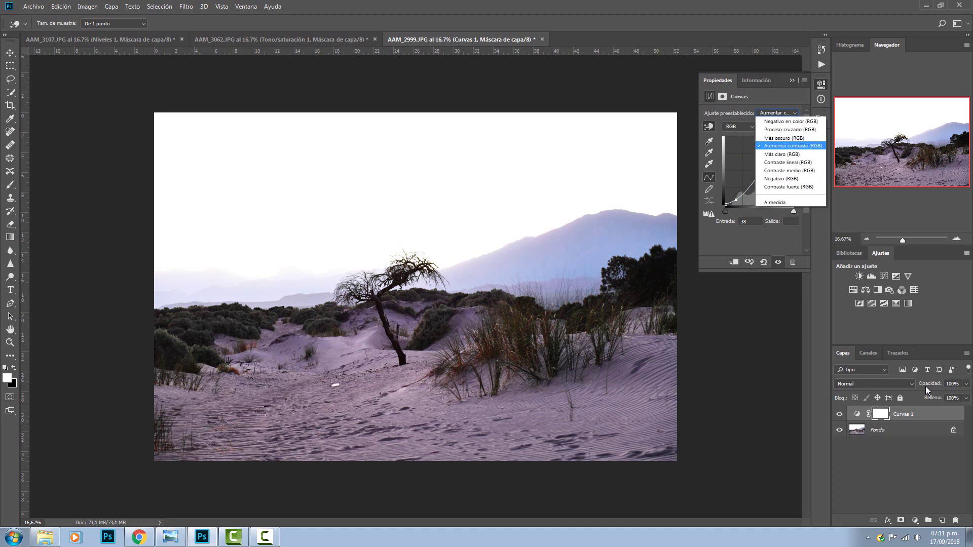
key("Down")
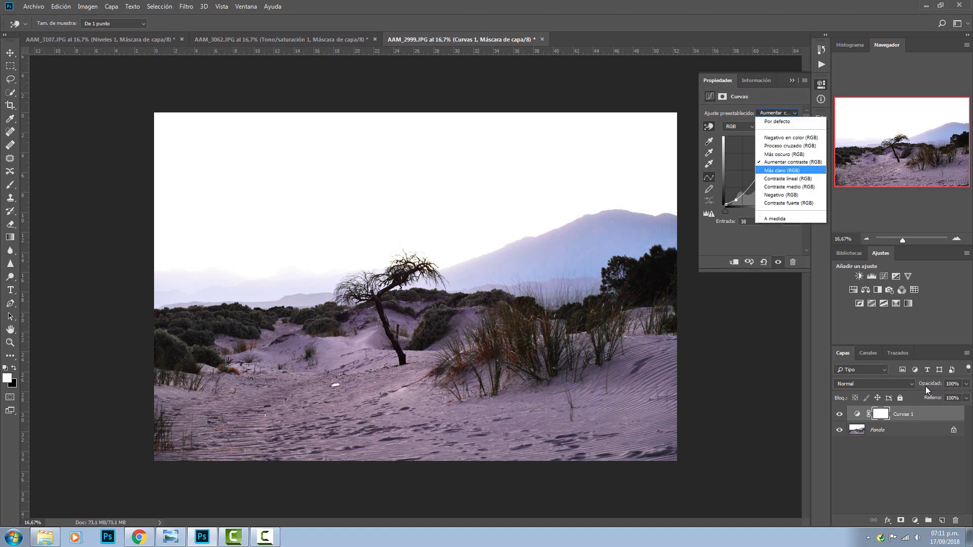
key("Return")
- Try Contraste lineal, Contraste medio and Negativo, finishing on Contraste fuerte (RGB)
key("alt+Down")
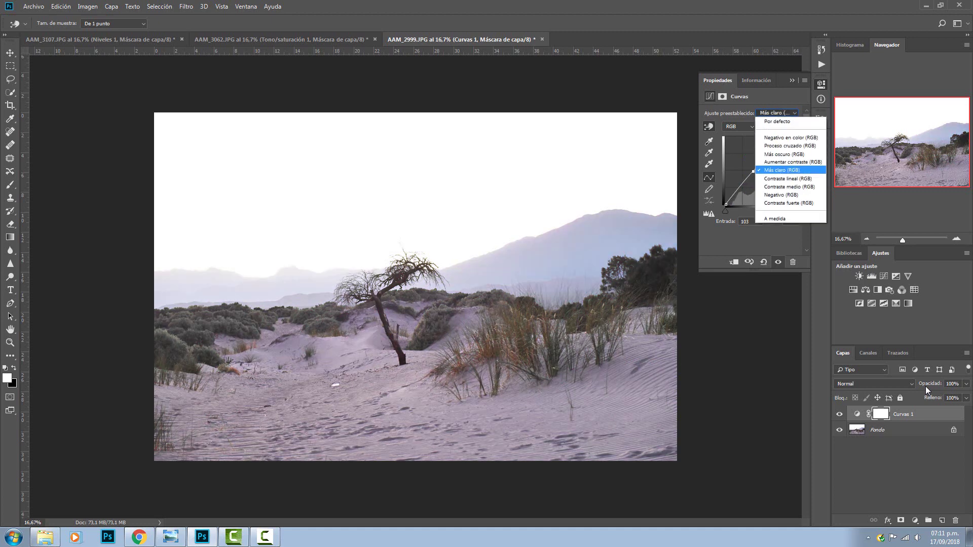
key("Down")
key("Down")
key("Up")
key("Return")
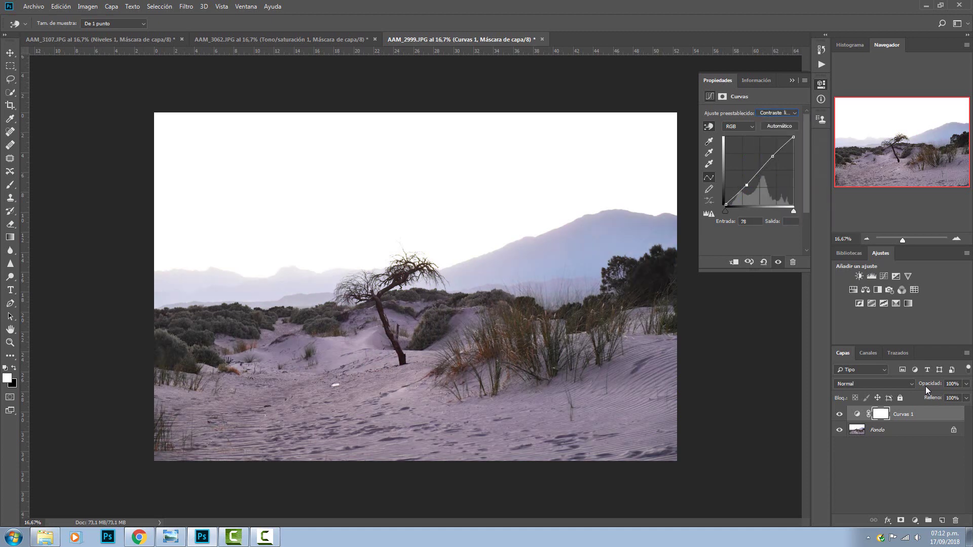
key("alt+Down")
key("Down")
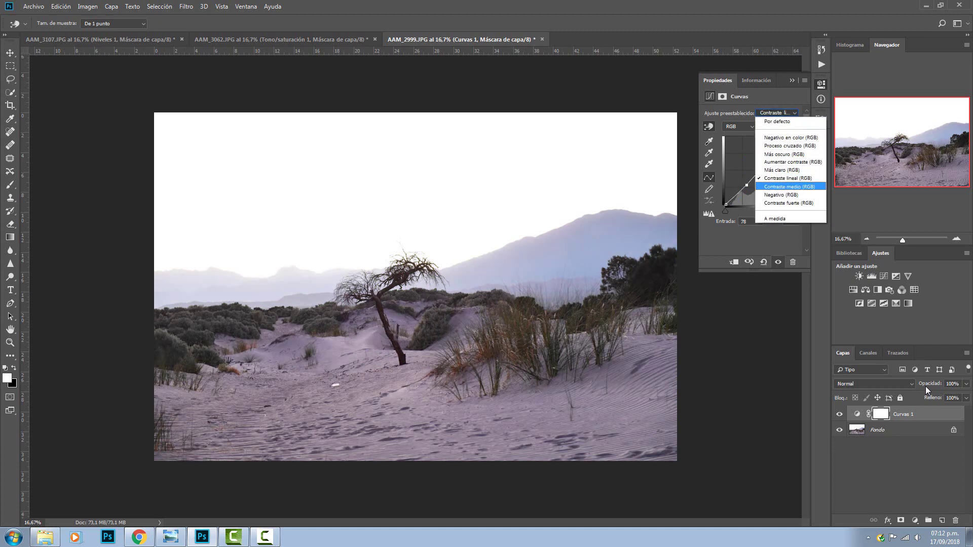
key("Return")
key("alt+Down")
key("Down")
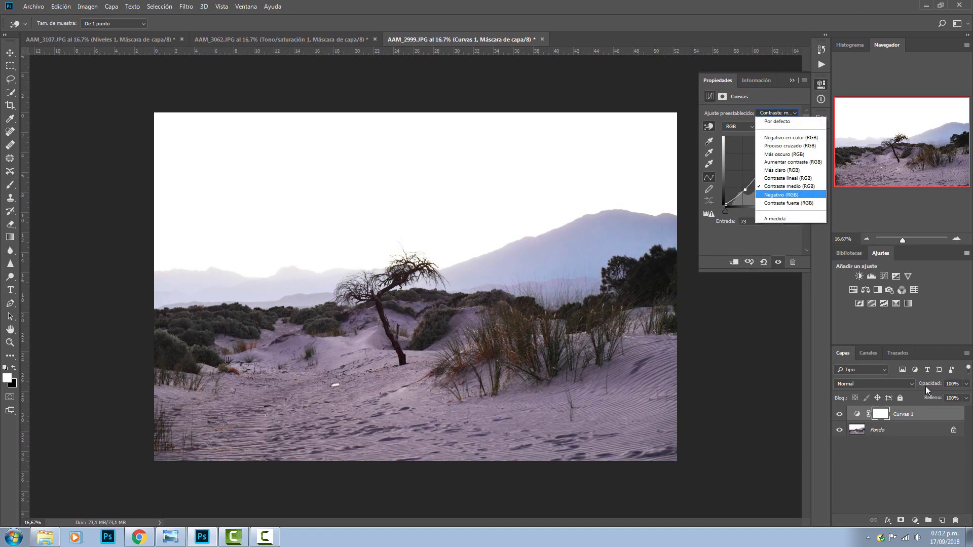
key("Return")
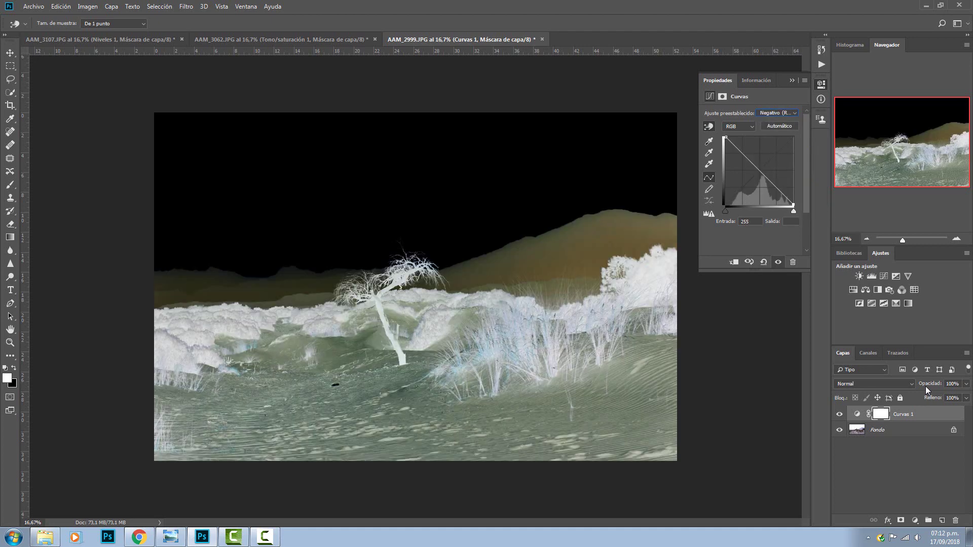
key("alt+Down")
key("Down")
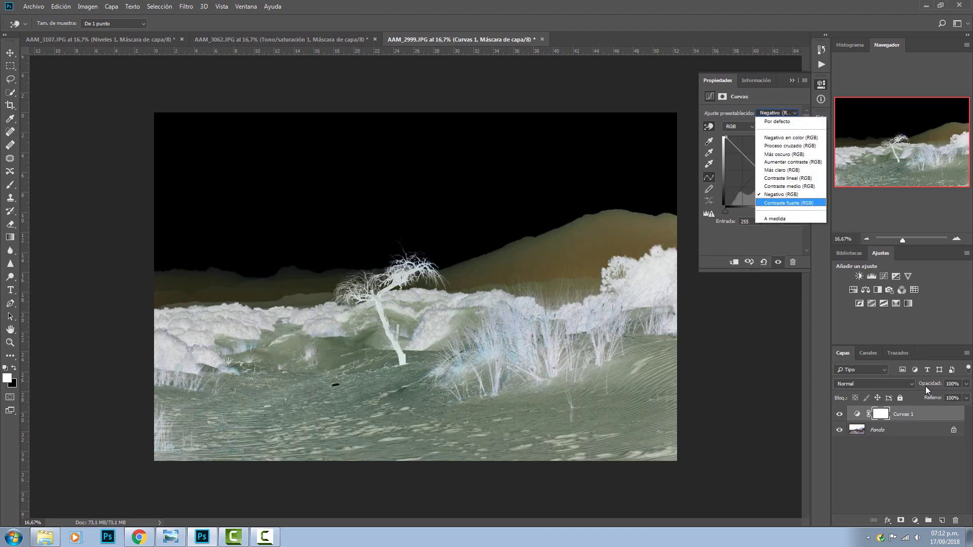
key("Return")
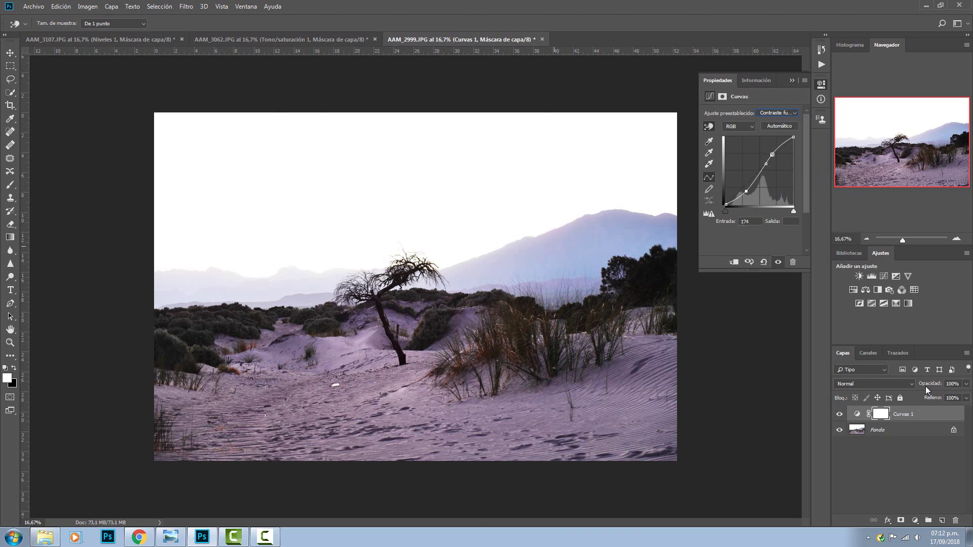
- Lower and shift the curve's upper point to darken the highlights
key("plus")
key("plus")
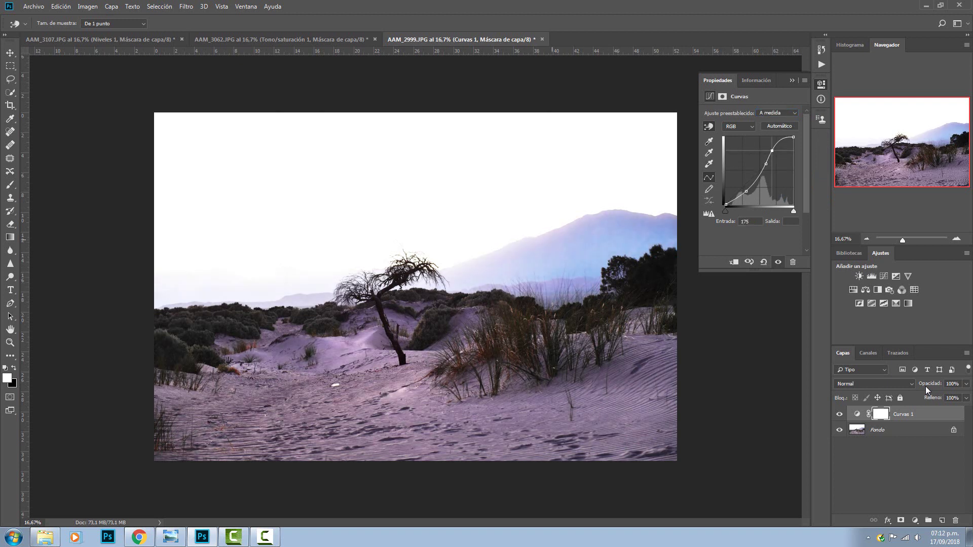
key("shift+Down")
key("shift+Down")
key("shift+Down")
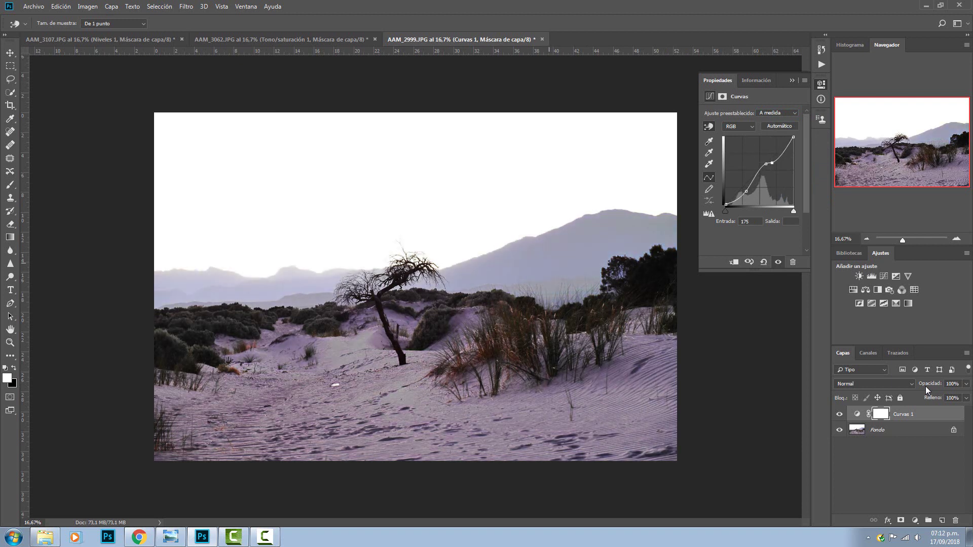
key("shift+Down")
key("shift+Down")
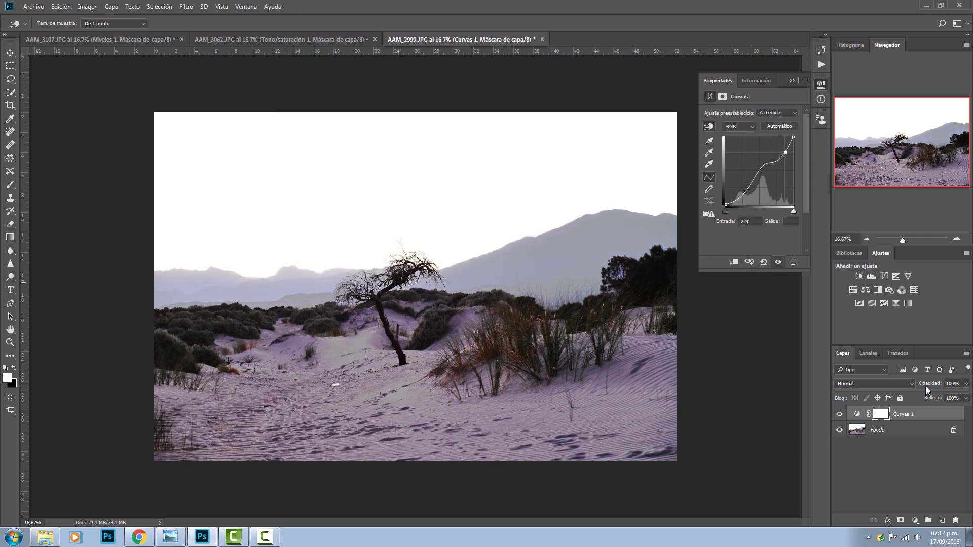
key("shift+Left")
key("Left")
key("Left")
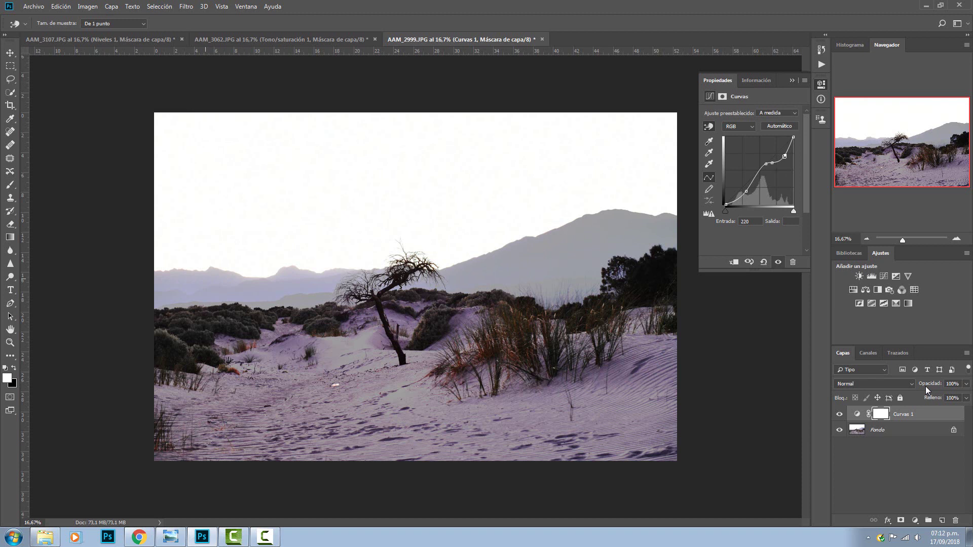
key("shift+Down")
key("shift+Down")
key("Right")
key("Right")
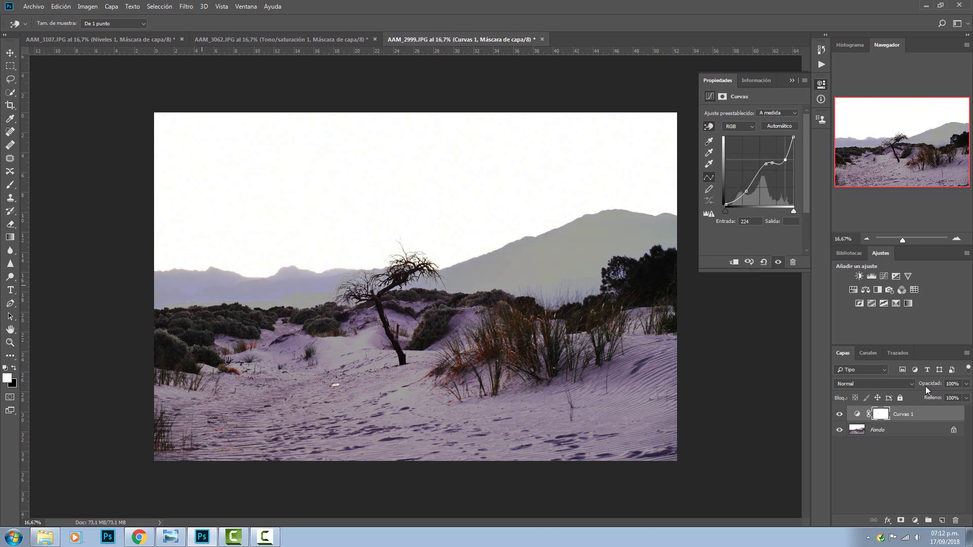
- Adjust the middle and low curve points to shape midtones and shadows
key("minus")
key("shift+Down")
key("Left")
key("Left")
key("Left")
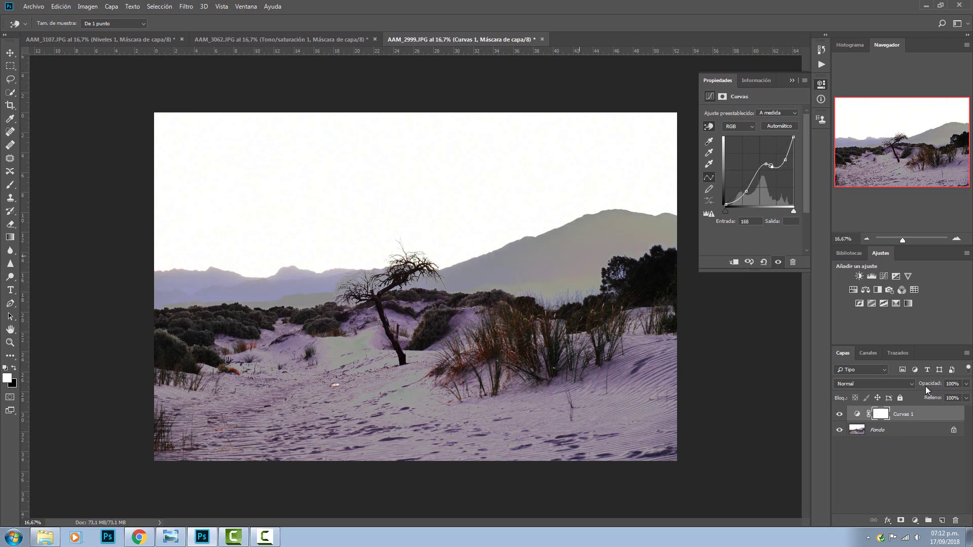
key("shift+Up")
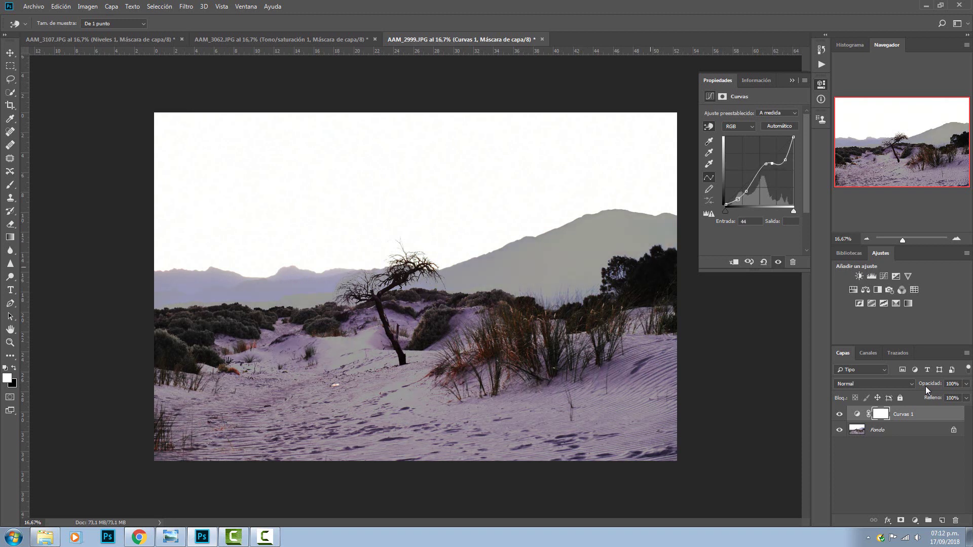
key("minus")
key("minus")
key("minus")
key("shift+Up")
key("shift+Up")
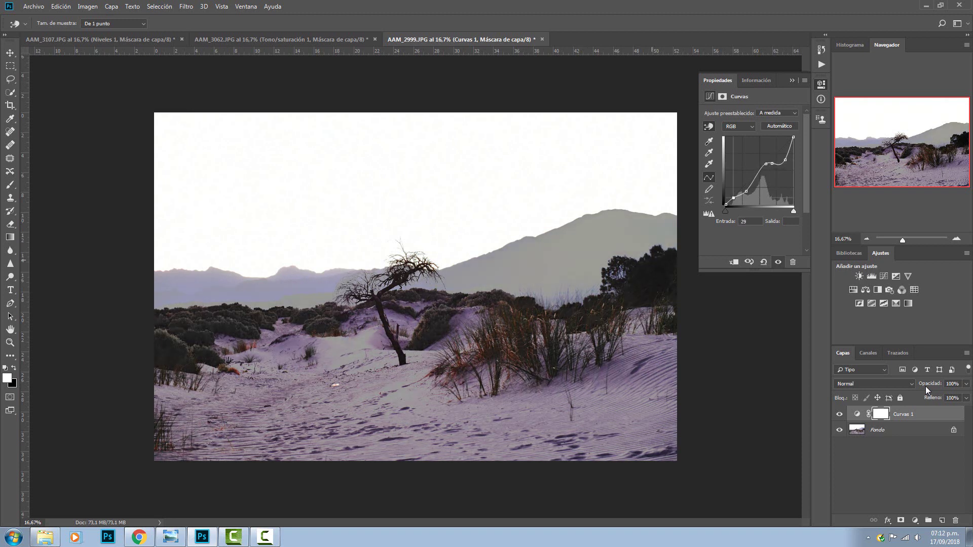
key("Right")
key("Right")
key("Right")
key("Left")
key("Left")
key("Left")
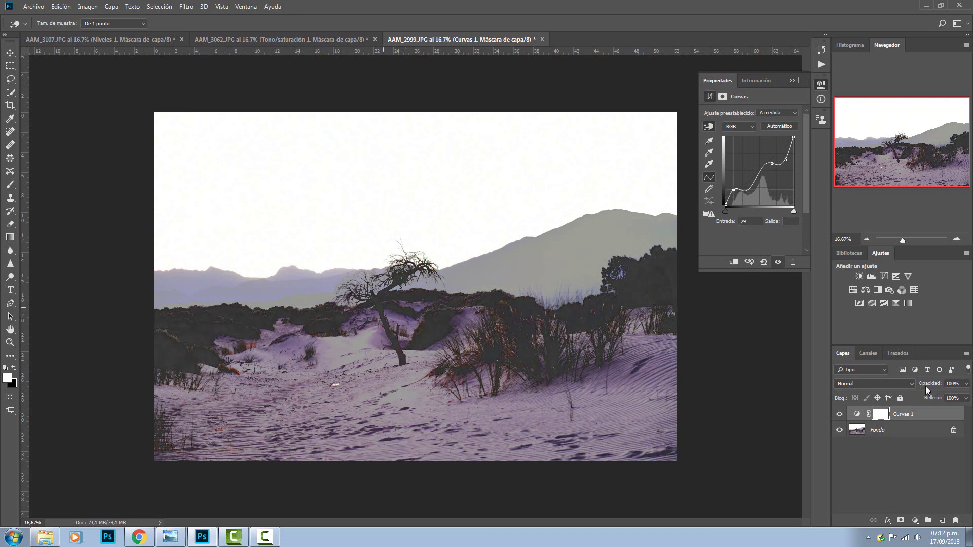
key("Down")
key("Down")
key("Down")
key("Down")
key("Down")
key("Down")
- Tweak the upper point, then toggle Curvas 1 off and on to compare
key("plus")
key("plus")
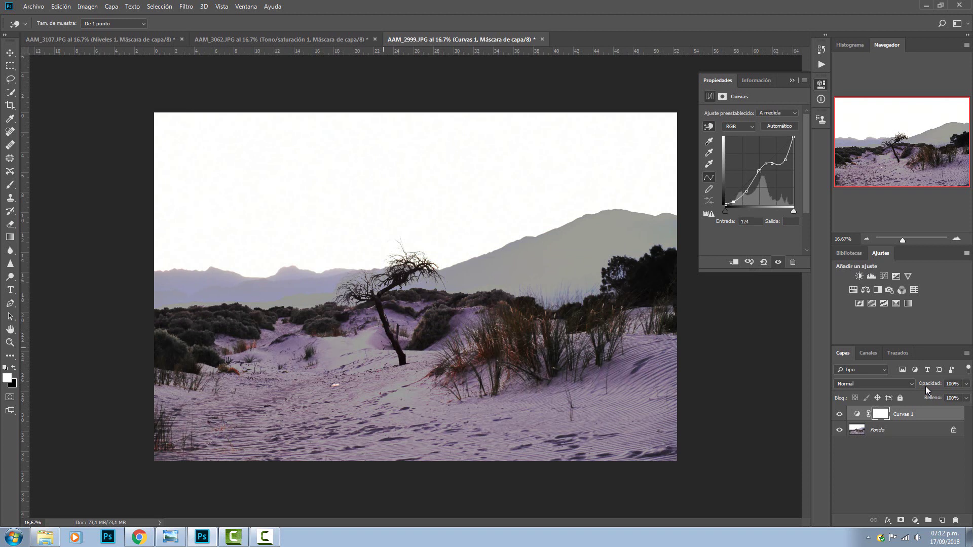
key("shift+Down")
key("shift+Up")
key("shift+Up")
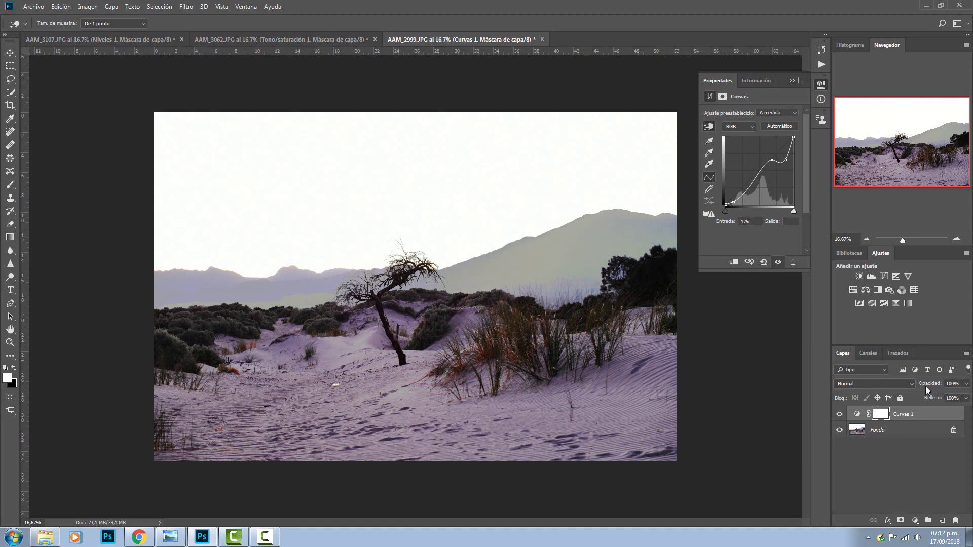
key("ctrl+comma")
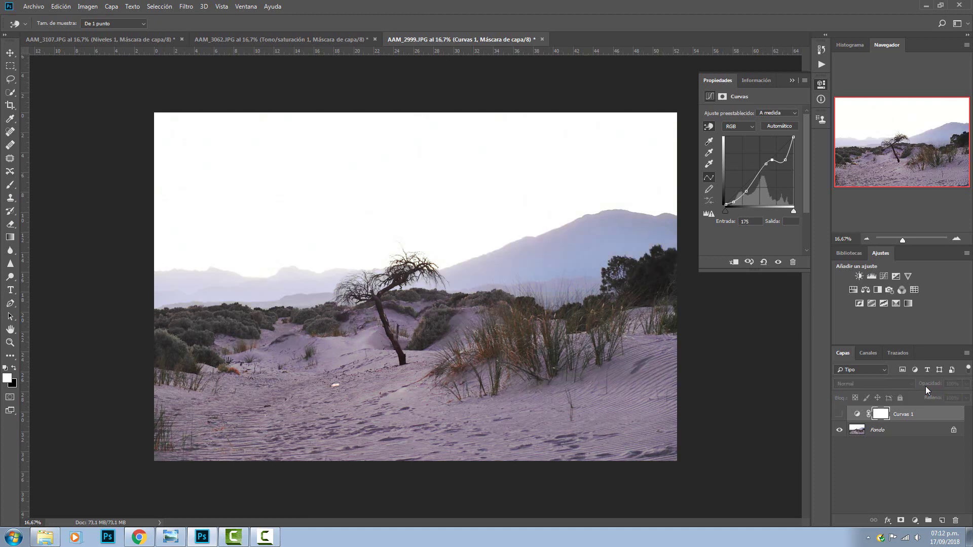
key("ctrl+comma")
key("ctrl+comma")
key("ctrl+comma")
key("ctrl+comma")
key("ctrl+comma")
key("ctrl+comma")
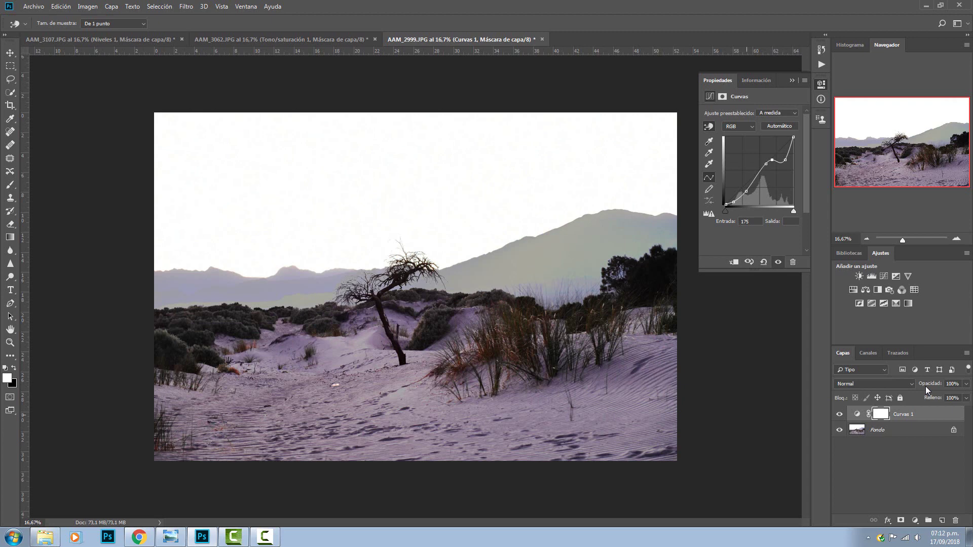
- Add a Color Balance adjustment layer and adjust the midtones' Cyan-Red and Yellow-Blue balance
left_click(915, 521)
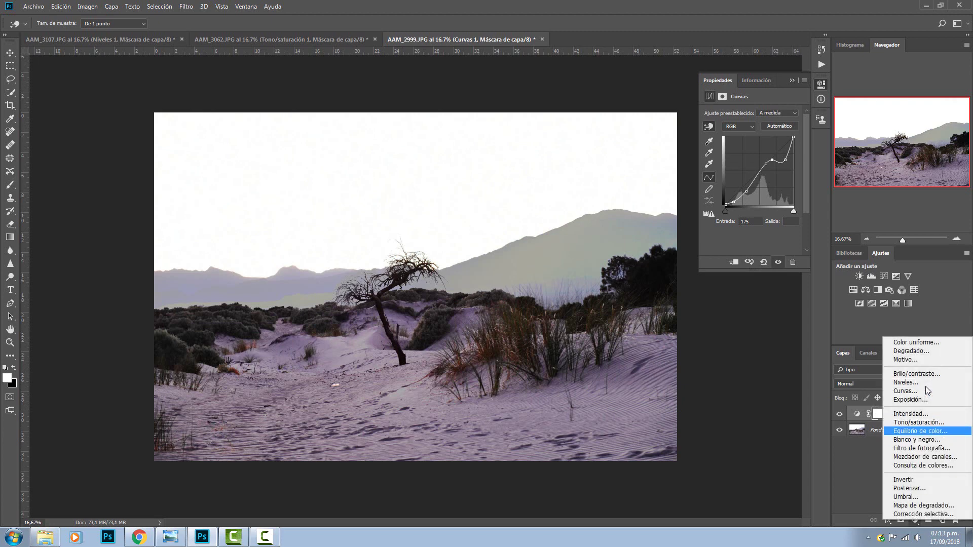
key("Return")
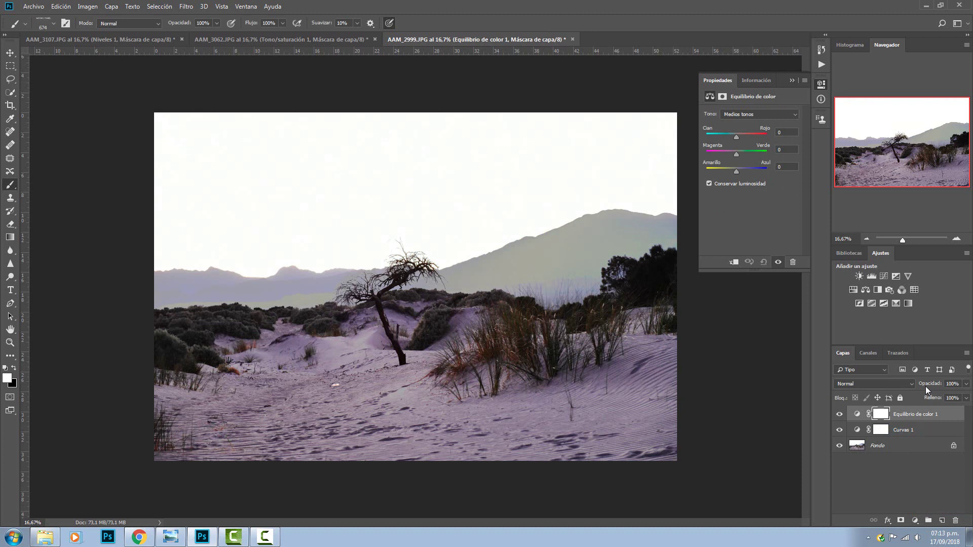
key("shift+Down")
key("shift+Down")
key("shift+Down")
key("shift+Down")
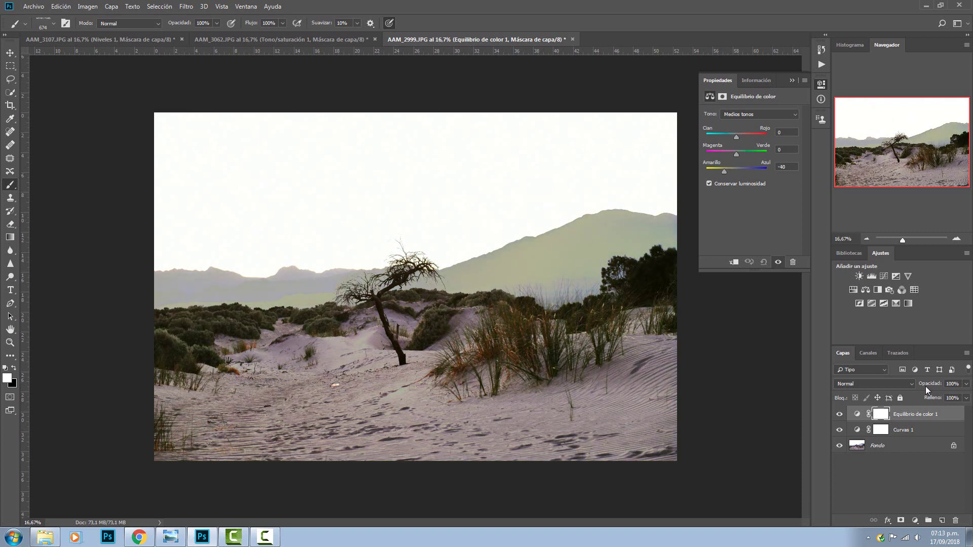
key("shift+Up")
type("10")
key("Up")
key("Up")
key("Up")
key("Up")
key("Up")
key("Up")
key("Down")
key("Down")
key("Down")
key("Down")
key("Down")
key("Down")
- Switch the Color Balance tone to Shadows and set Red +8 and Blue +3
key("alt+Down")
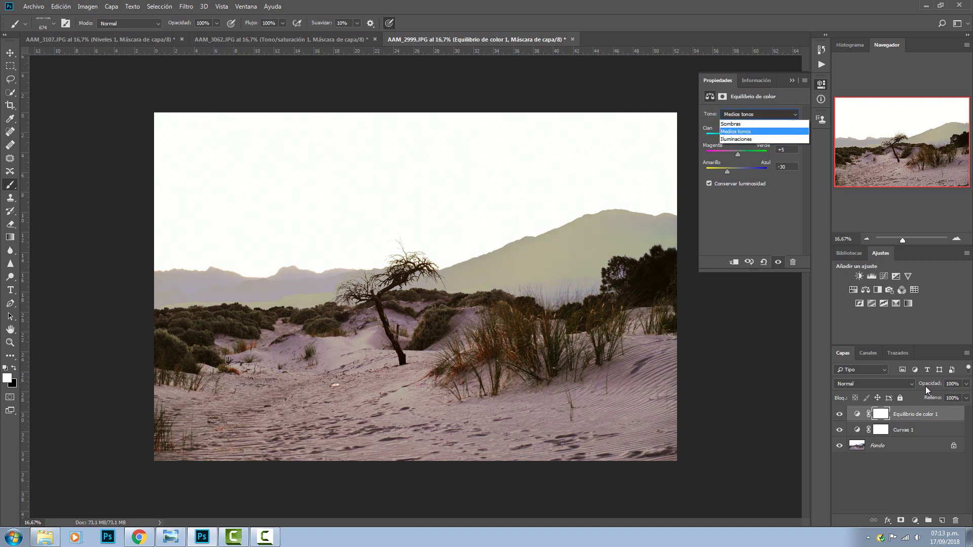
key("Down")
key("Up")
key("Up")
key("Down")
key("Up")
key("Return")
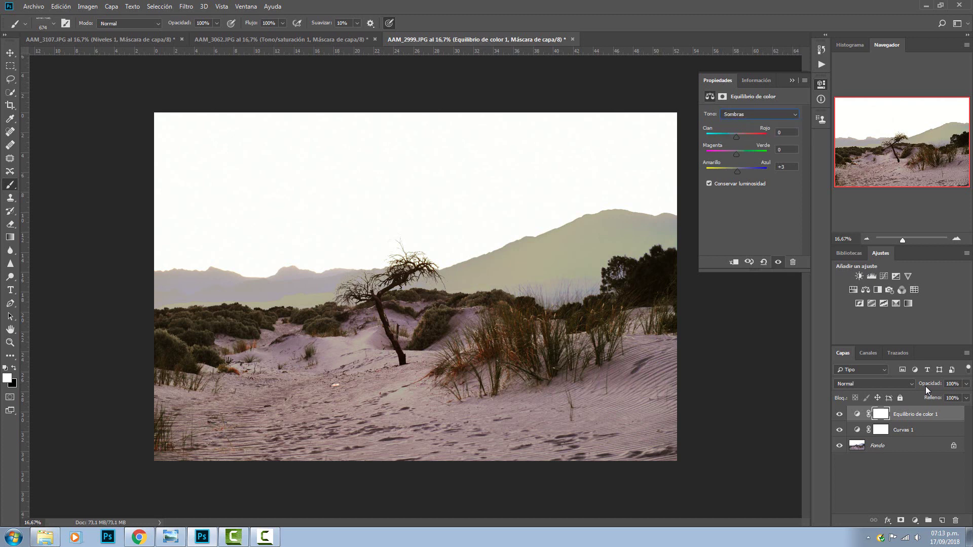
key("Down")
key("Down")
key("Down")
key("Down")
key("Down")
key("Up")
key("Up")
key("Up")
key("Up")
key("Up")
key("Up")
key("shift+Up")
key("shift+Up")
- Add a Hue/Saturation adjustment layer and raise the Reds saturation
left_click(915, 520)
key("Up")
key("Up")
key("Up")
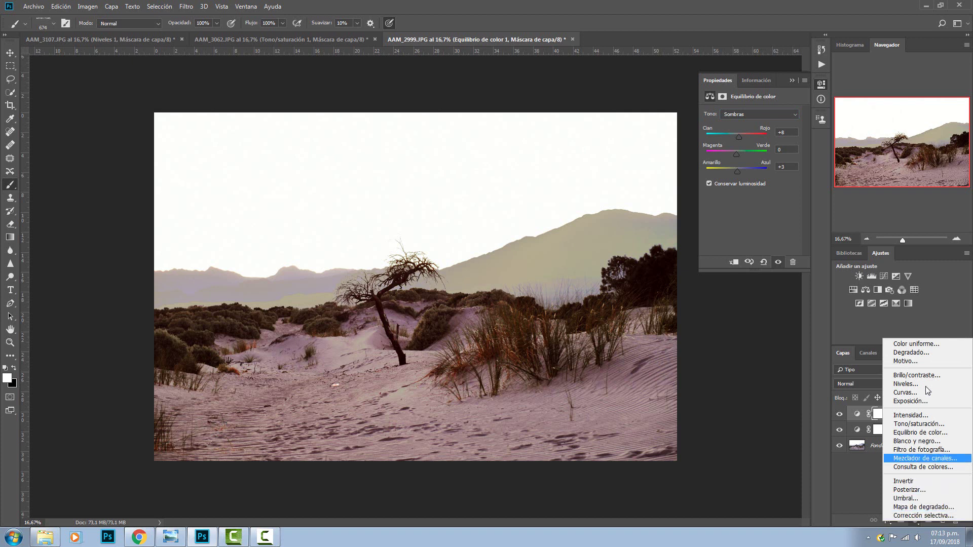
key("Up")
key("Up")
key("Up")
key("Return")
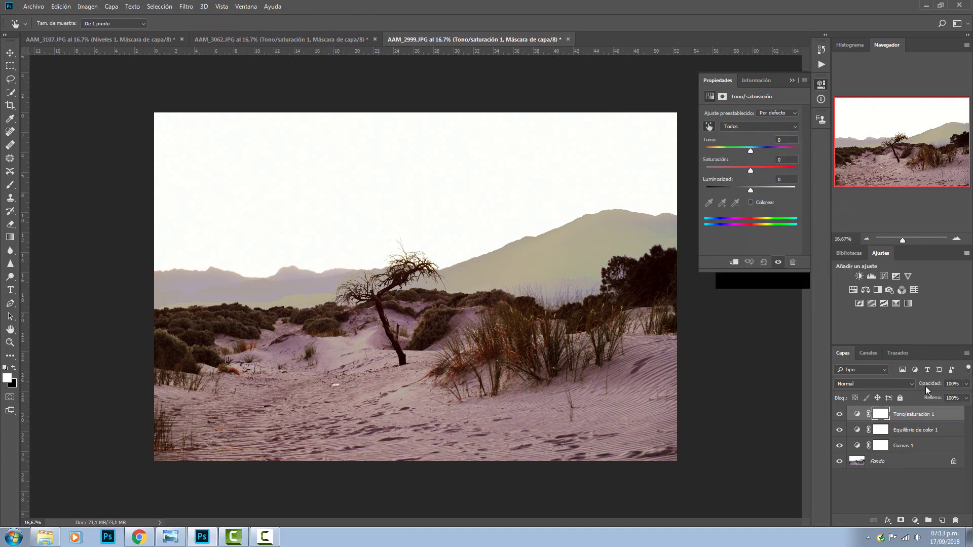
key("alt+3")
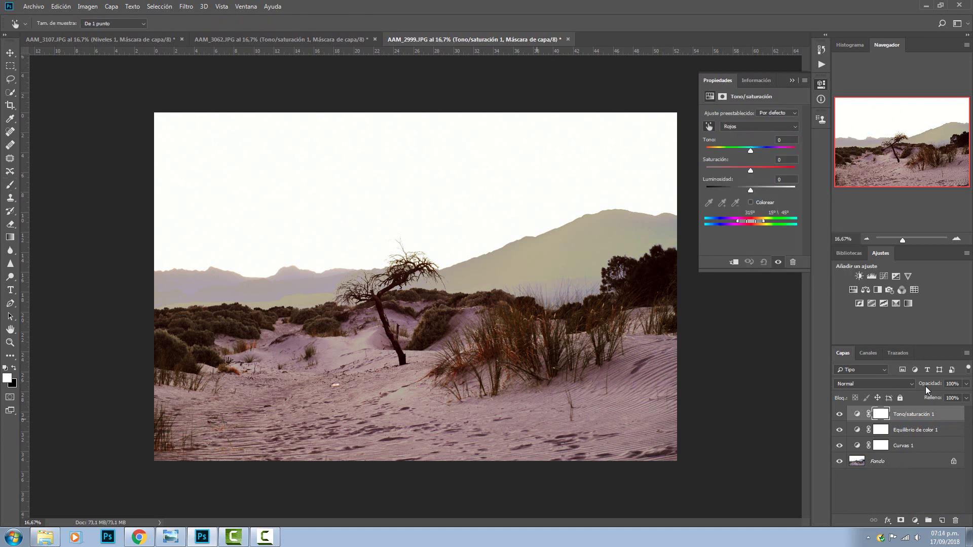
key("Up")
key("Up")
key("Up")
- Fine-tune the Reds to saturation +11 and lightness +27
key("Up")
key("Up")
key("Up")
key("Up")
key("Up")
key("Up")
key("Up")
key("Up")
key("Up")
key("Return")
key("alt+Down")
key("Down")
key("Return")
key("Up")
key("Tab")
key("Tab")
key("shift+Up")
key("shift+Up")
key("shift+Up")
key("Up")
key("shift+Down")
key("shift+Down")
key("Down")
key("Down")
key("Down")
key("Down")
key("Down")
key("Down")
key("shift+Down")
key("shift+Down")
key("Down")
key("Down")
key("Tab")
key("shift+Up")
- Desaturate the Yellows range to saturation -49
key("shift+Up")
key("Up")
key("Up")
key("Up")
key("Up")
key("Up")
key("Up")
key("Up")
key("Up")
key("Up")
key("Up")
key("Up")
key("Up")
key("alt+4")
key("shift+Up")
key("shift+Up")
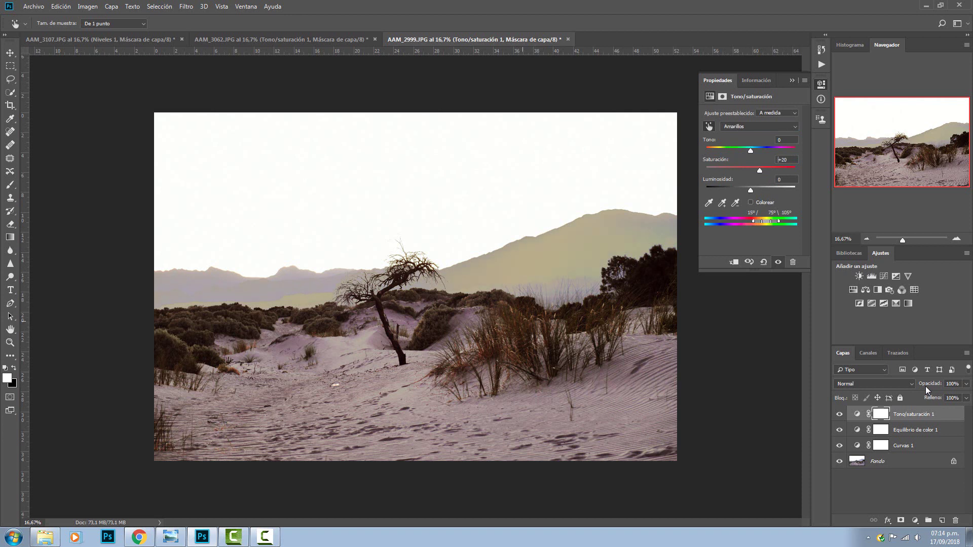
key("shift+Up")
key("shift+Up")
key("Return")
type("-27")
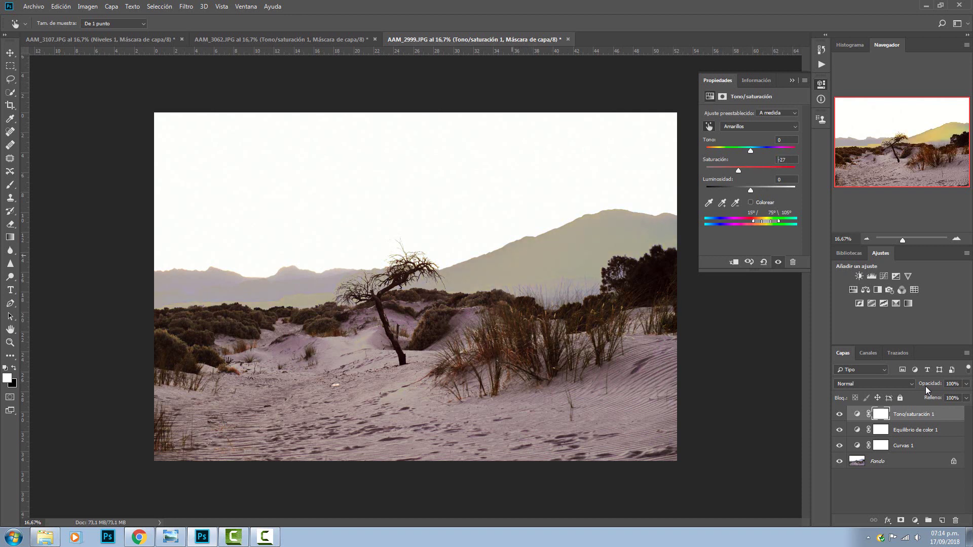
key("shift+Down")
key("Down")
key("Down")
key("Down")
key("Down")
key("Down")
key("Down")
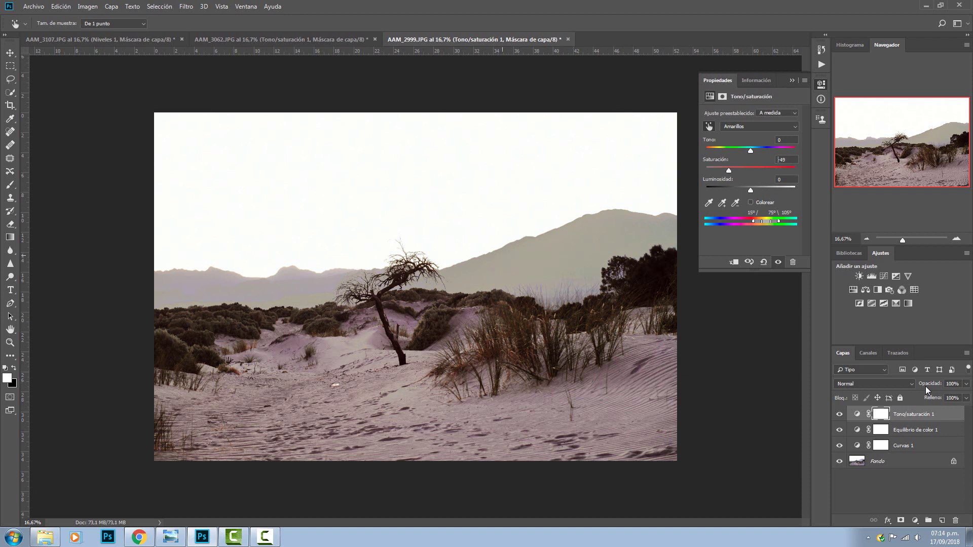
key("Return")
- Set the Cyans range saturation to +86
key("alt+6")
key("shift+Up")
key("shift+Up")
key("shift+Up")
type("86")
key("Return")
- Apply the 'Aumentar más la saturación' Hue/Saturation preset
key("alt+Down")
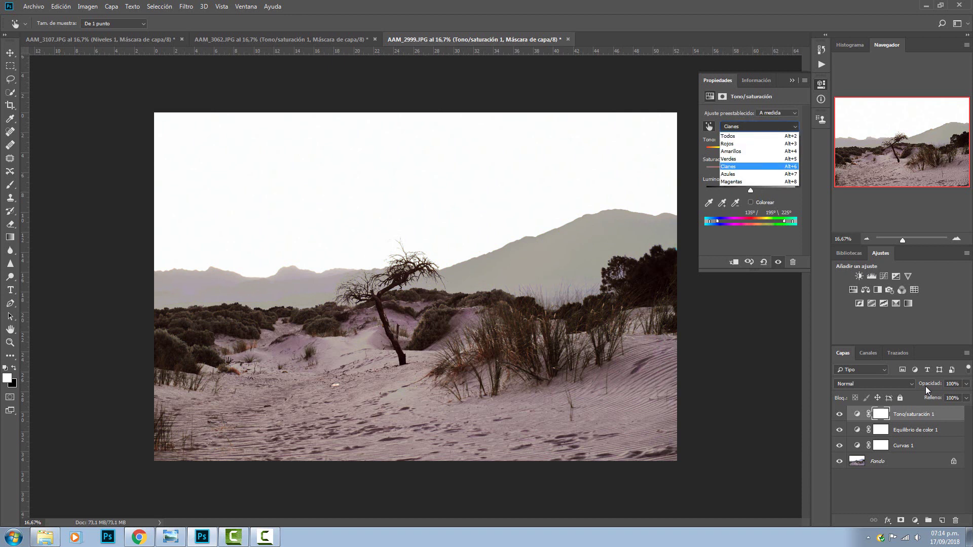
key("Escape")
key("shift+Tab")
key("alt+Down")
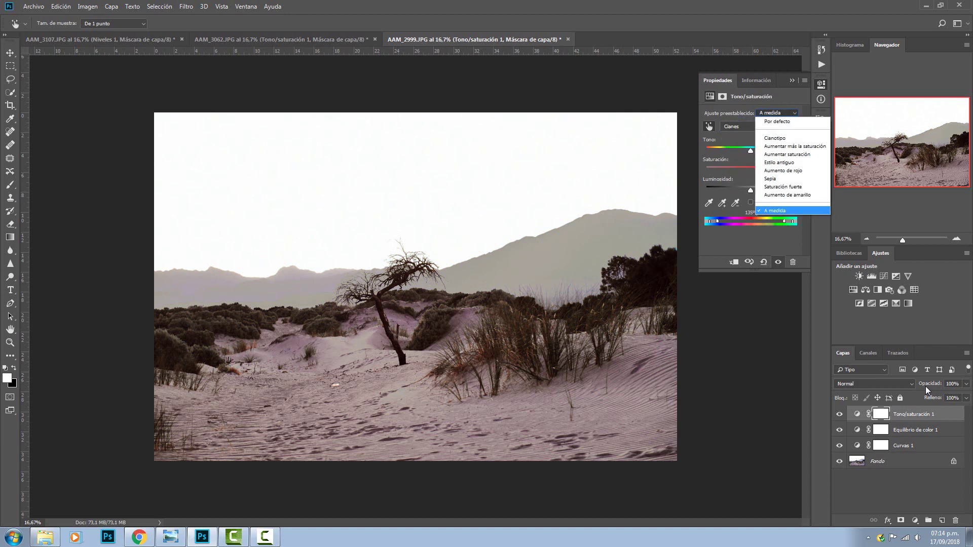
key("Down")
key("Down")
key("Down")
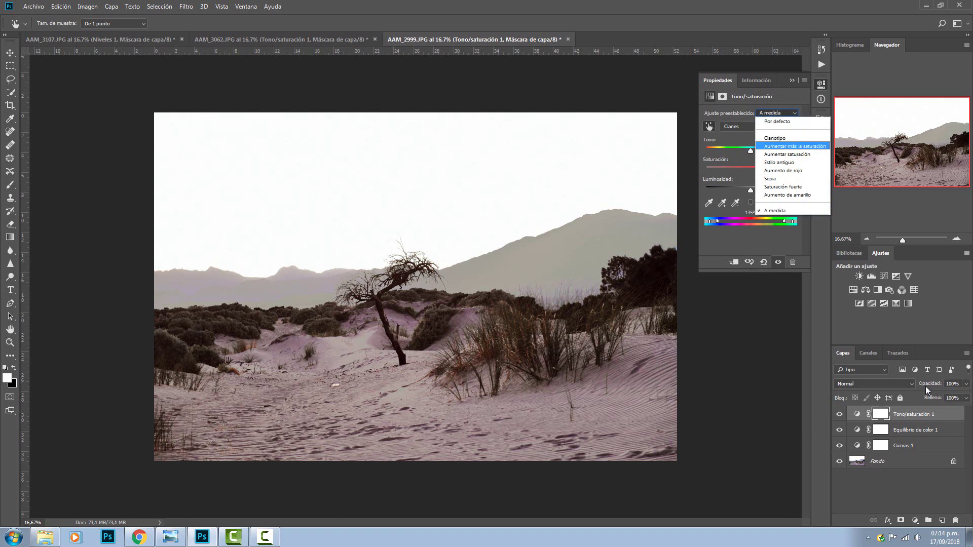
key("Return")
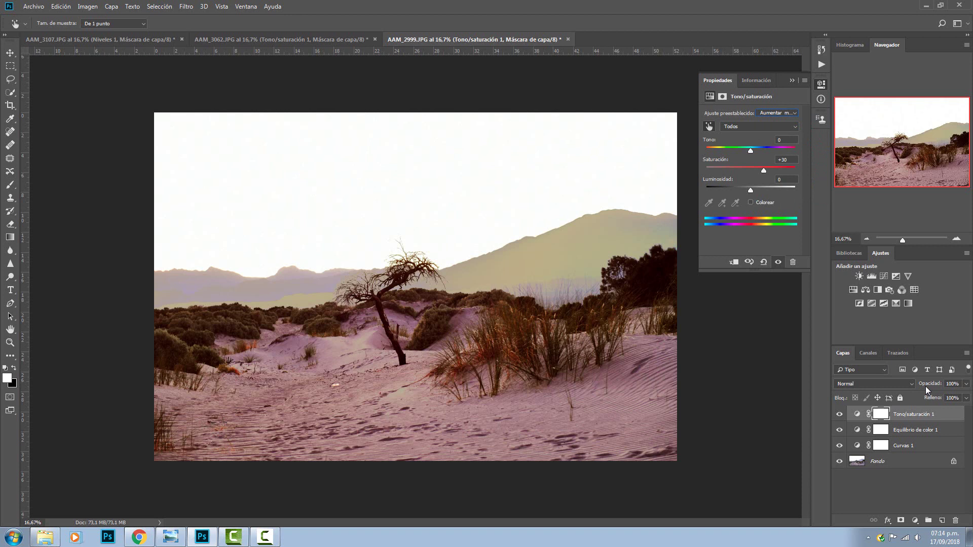
- Set the master (Todos) values to Hue +10, Saturation -5, Lightness +7
key("Up")
key("Up")
key("Up")
key("Up")
key("Up")
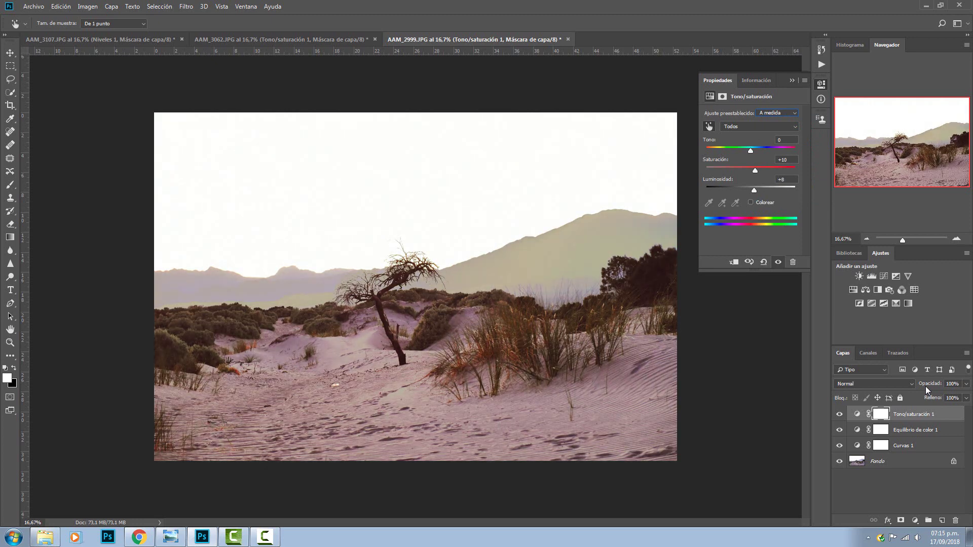
key("Down")
key("Down")
key("Up")
key("Up")
key("Up")
key("Up")
key("Up")
key("Up")
key("Up")
key("Up")
key("Up")
key("Up")
key("Down")
key("Down")
key("Down")
key("Tab")
type("-5")
- Toggle Tono/saturación 1 and Curvas 1 visibility to compare, then delete Equilibrio de color 1
left_click(927, 390)
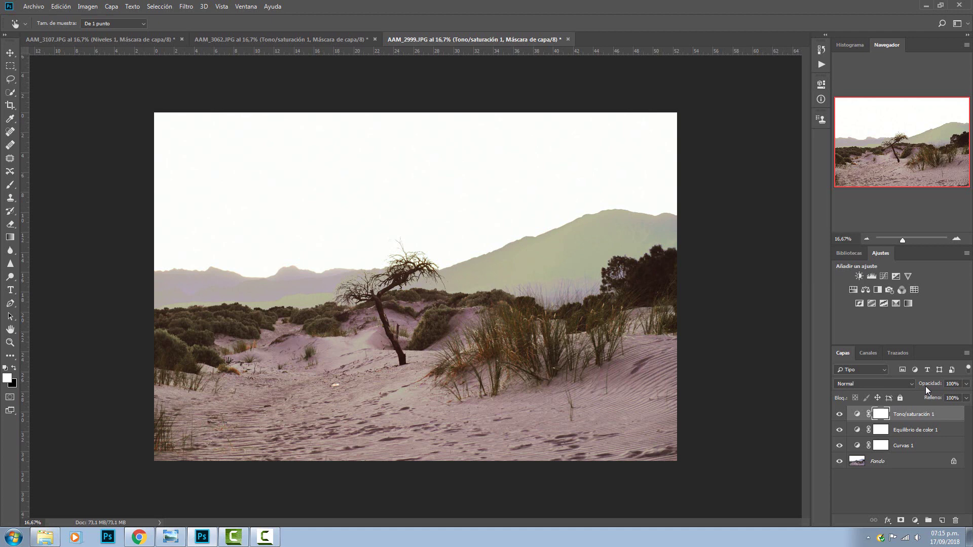
key("ctrl+comma")
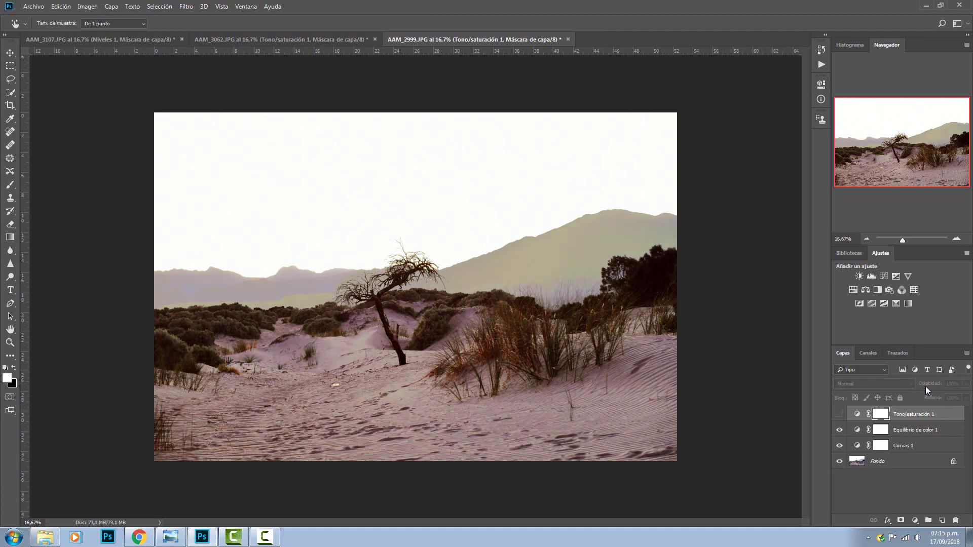
key("ctrl+comma")
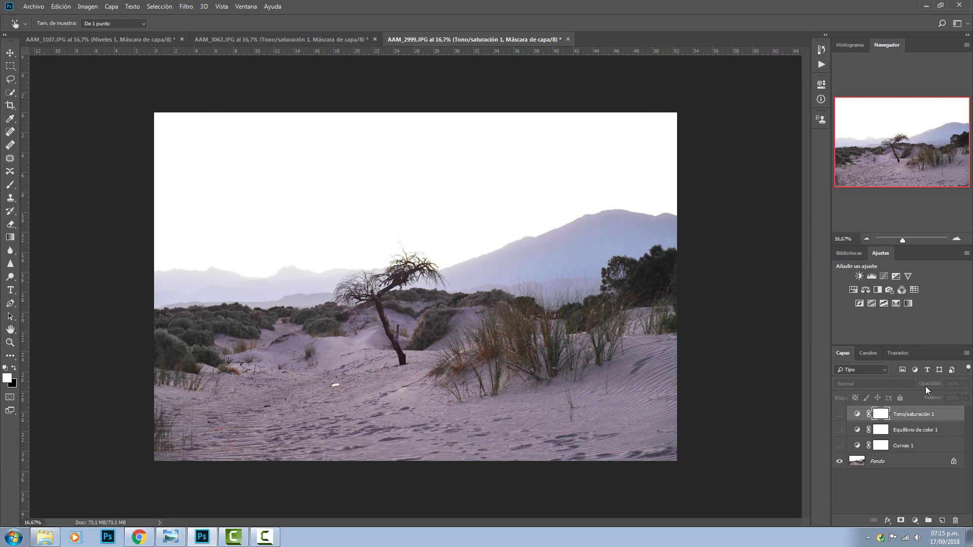
key("ctrl+comma")
key("ctrl+comma")
key("ctrl+comma")
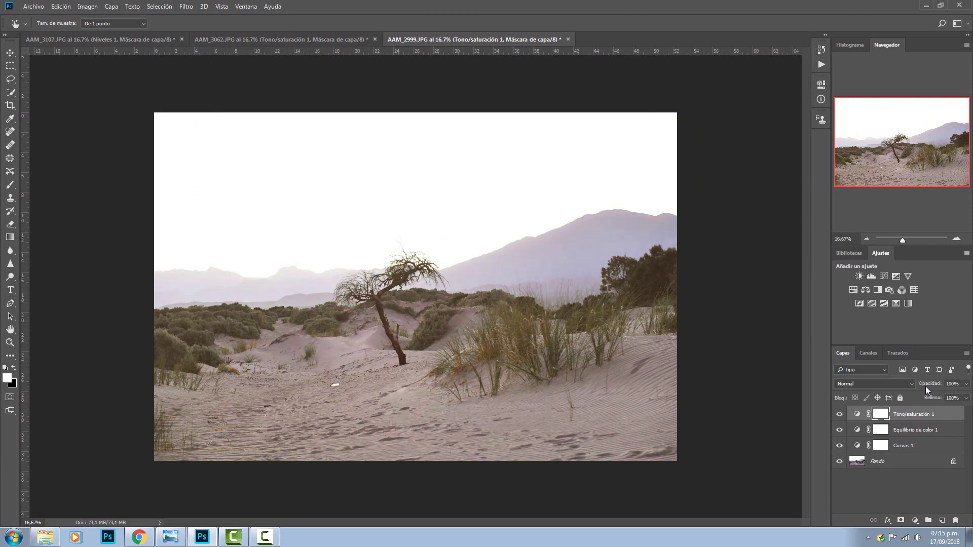
key("ctrl+comma")
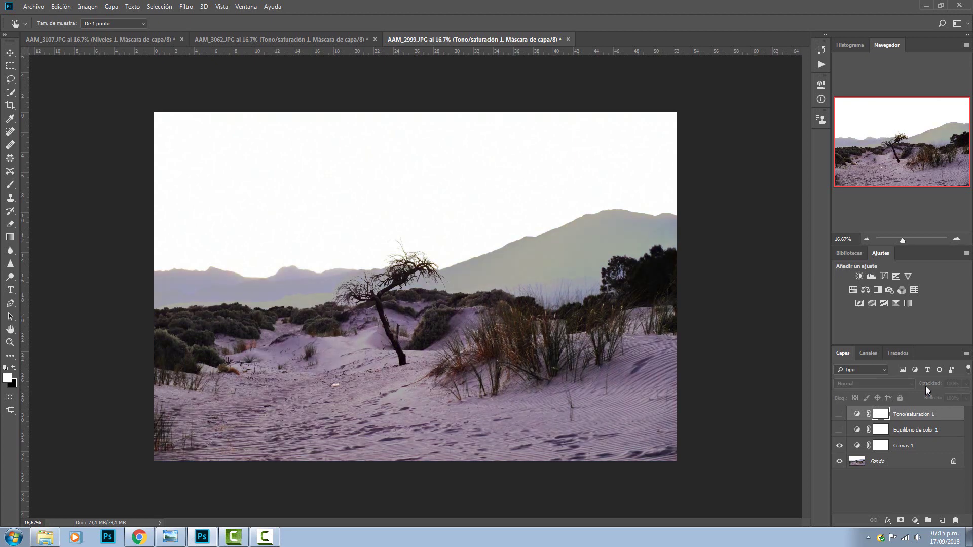
key("ctrl+comma")
key("ctrl+comma")
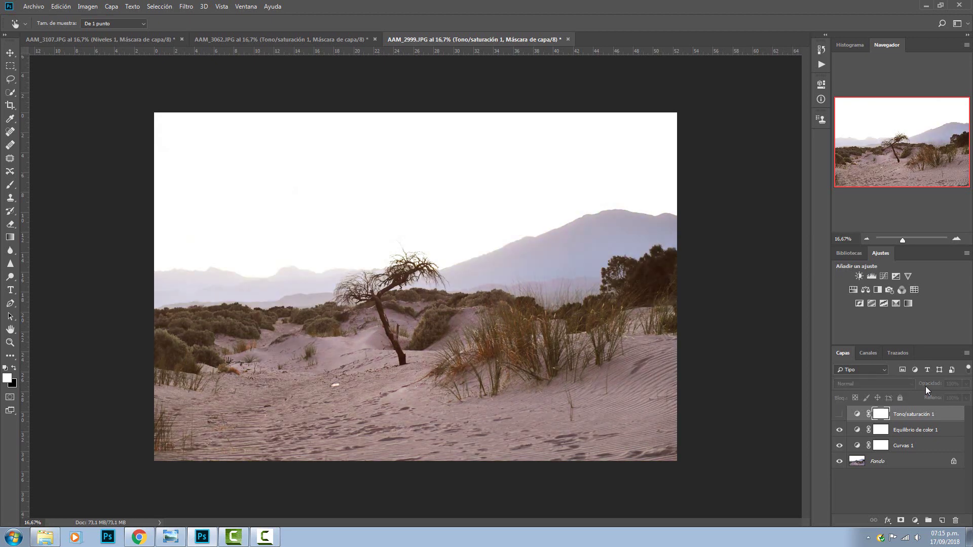
key("ctrl+comma")
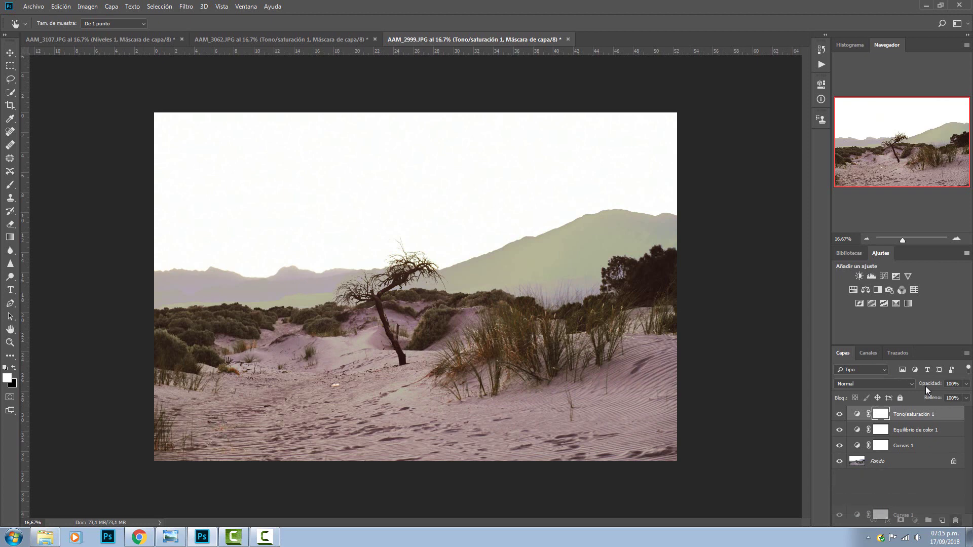
key("b")
key("ctrl+z")
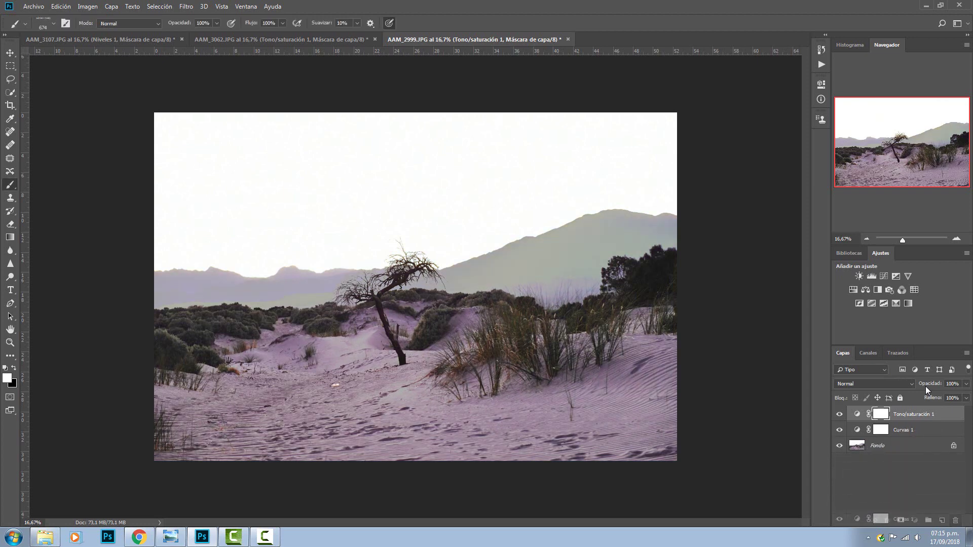
- Delete the Curvas 1 and Tono/saturación 1 adjustment layers
key("ctrl+alt+z")
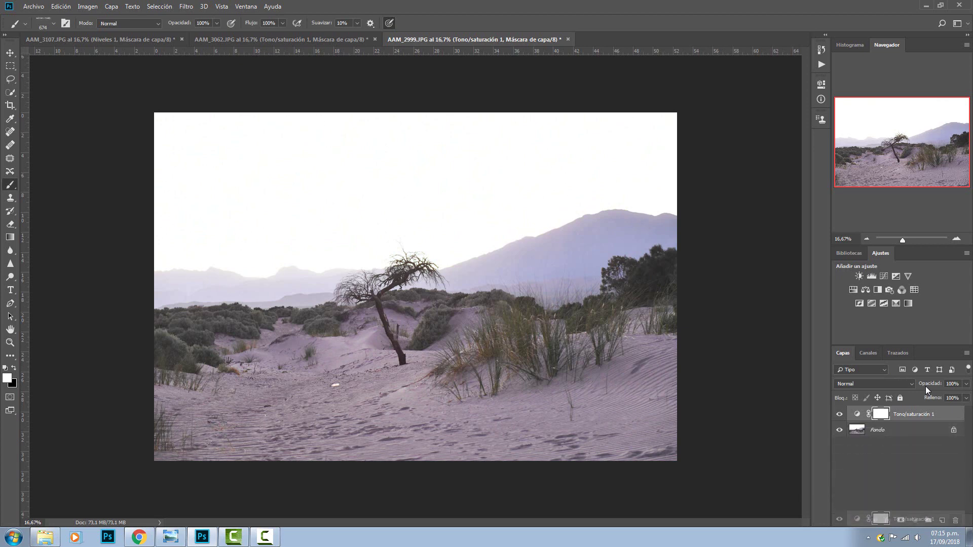
key("ctrl+alt+z")
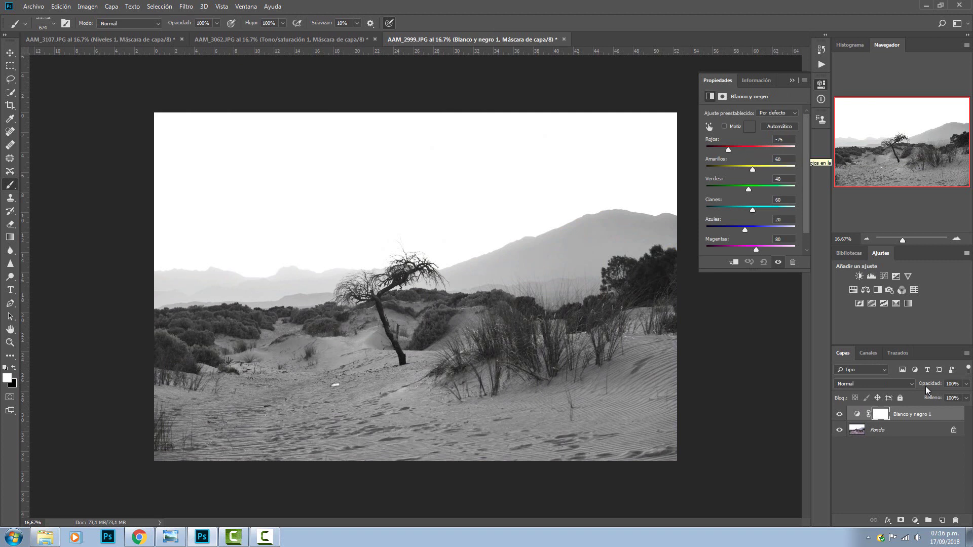
- Try new Rojos, Amarillos and Magentas values in the Black & White mix
left_click_drag(748, 149, 719, 150)
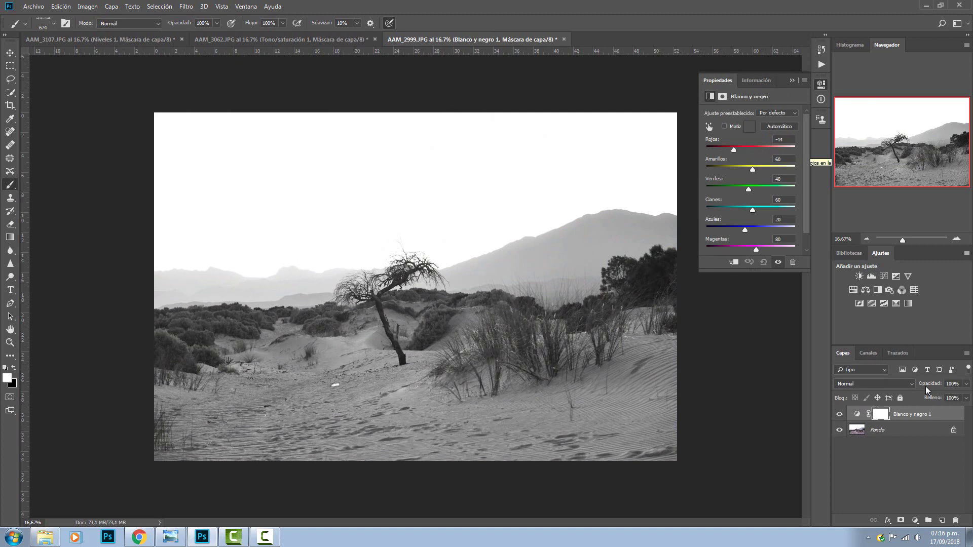
key("Up")
key("Up")
key("Up")
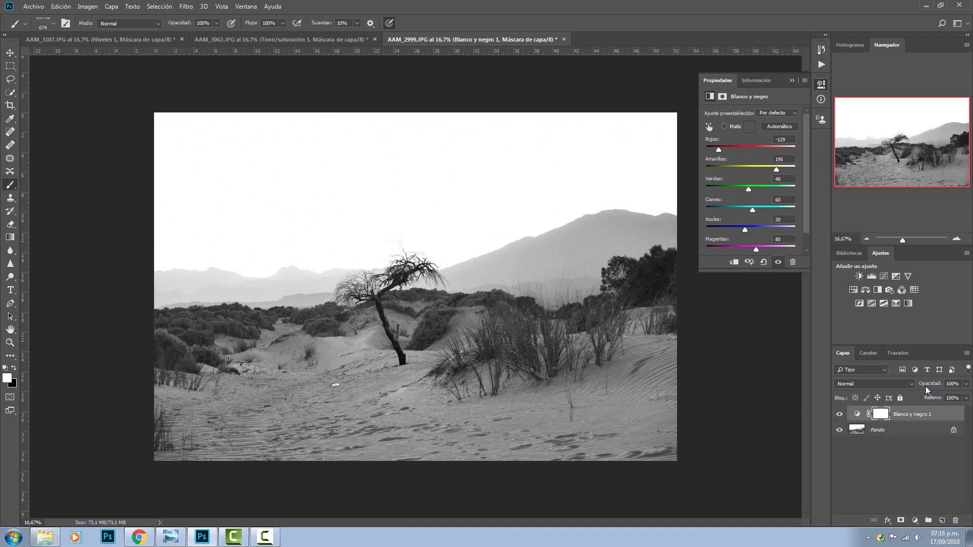
type("300")
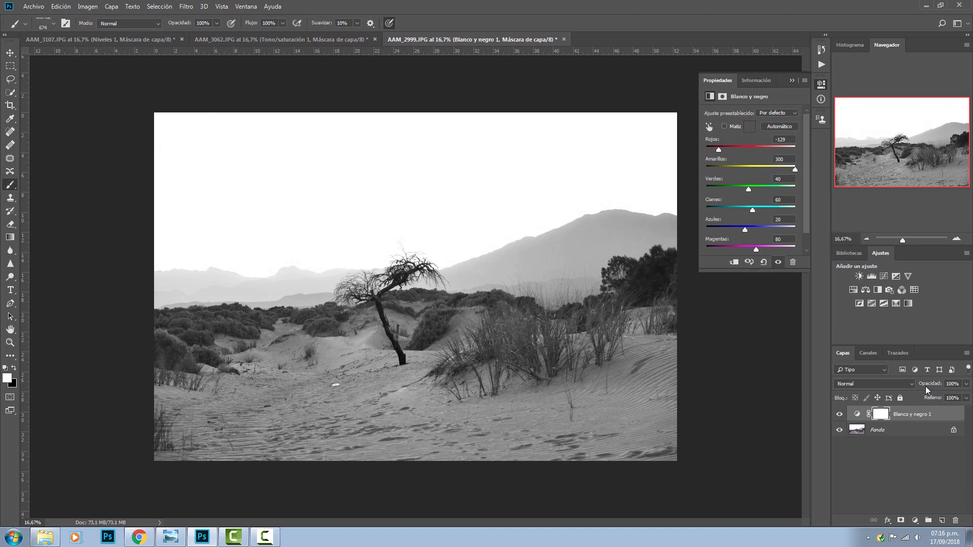
type("41")
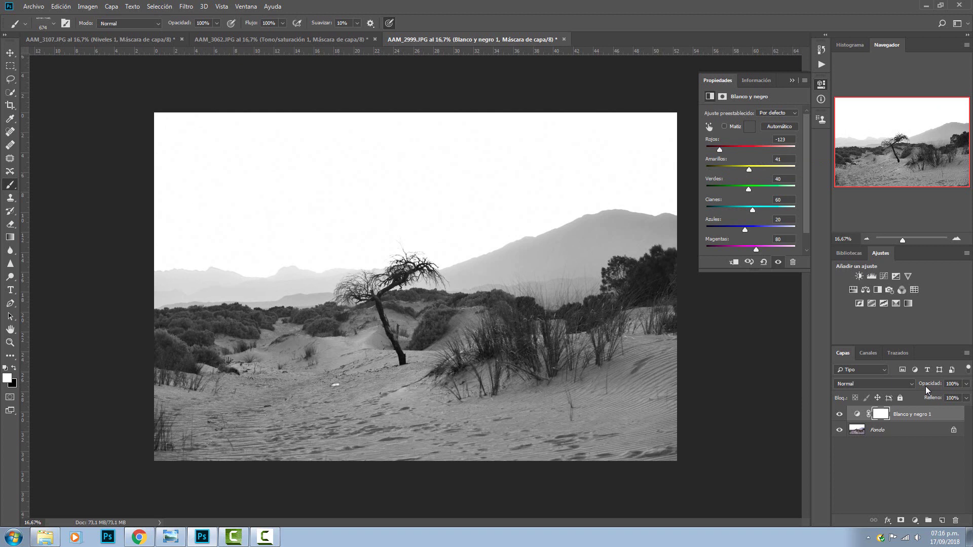
type("-4")
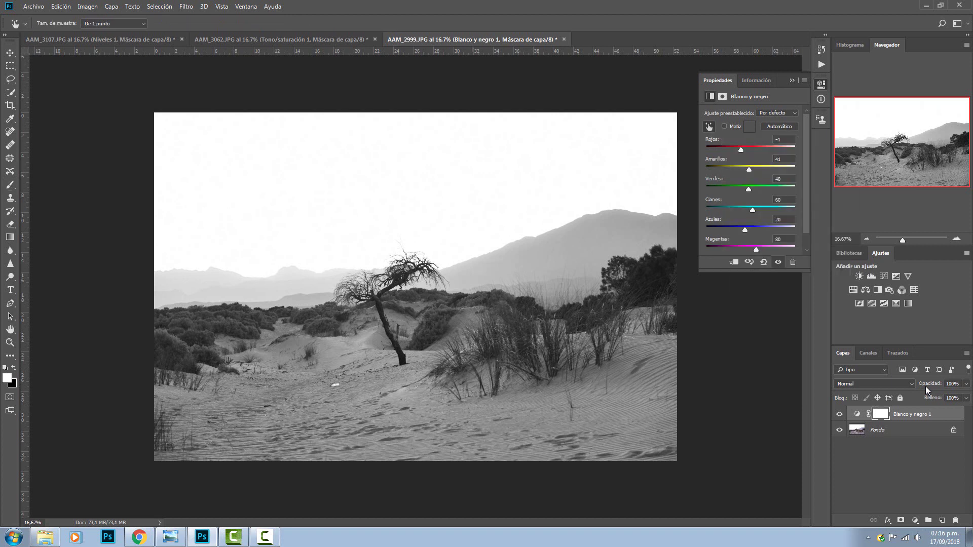
key("Tab")
key("shift+Down")
key("shift+Down")
key("shift+Down")
key("Down")
key("shift+Down")
key("shift+Down")
key("shift+Down")
key("shift+Down")
key("shift+Down")
key("shift+Down")
key("shift+Down")
key("shift+Down")
key("shift+Down")
key("shift+Down")
key("Down")
key("Down")
key("Down")
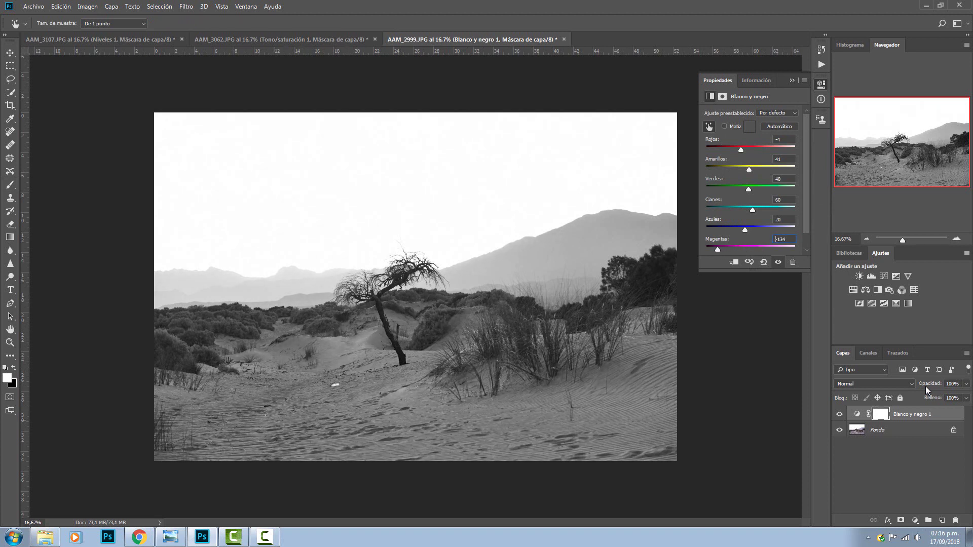
type("29")
type("3")
key("Return")
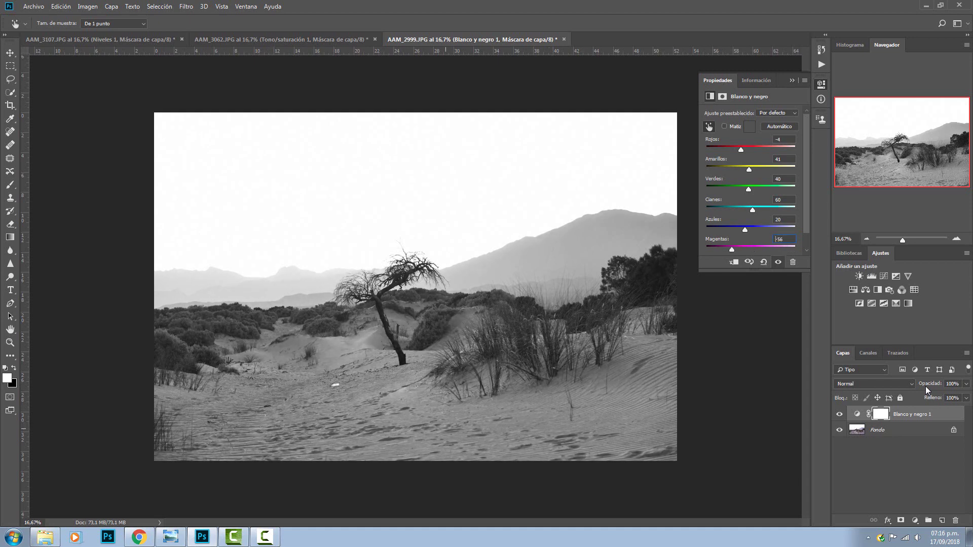
type("33")
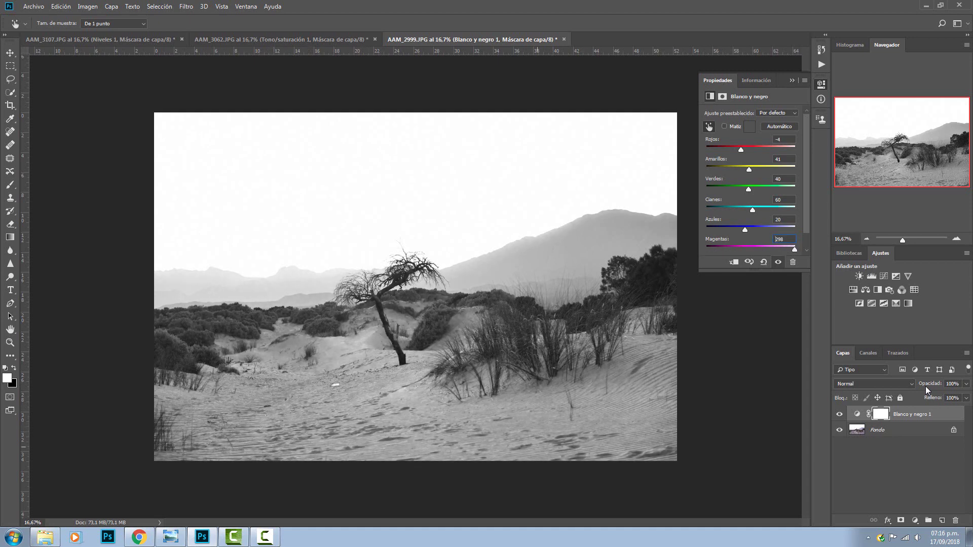
key("Return")
type("38")
- Retype the Azules and Rojos values several times to test different mixes
key("shift+Tab")
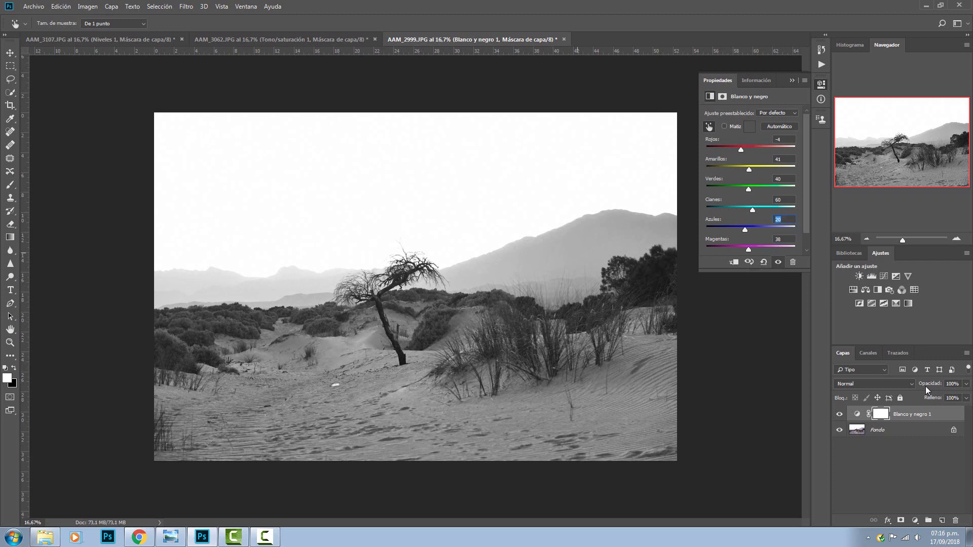
type("-76")
key("BackSpace")
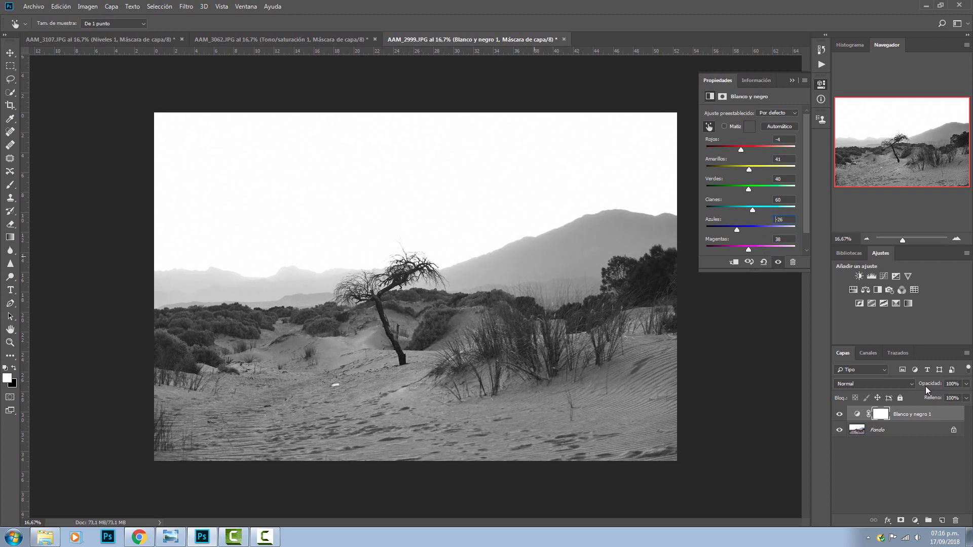
type("0")
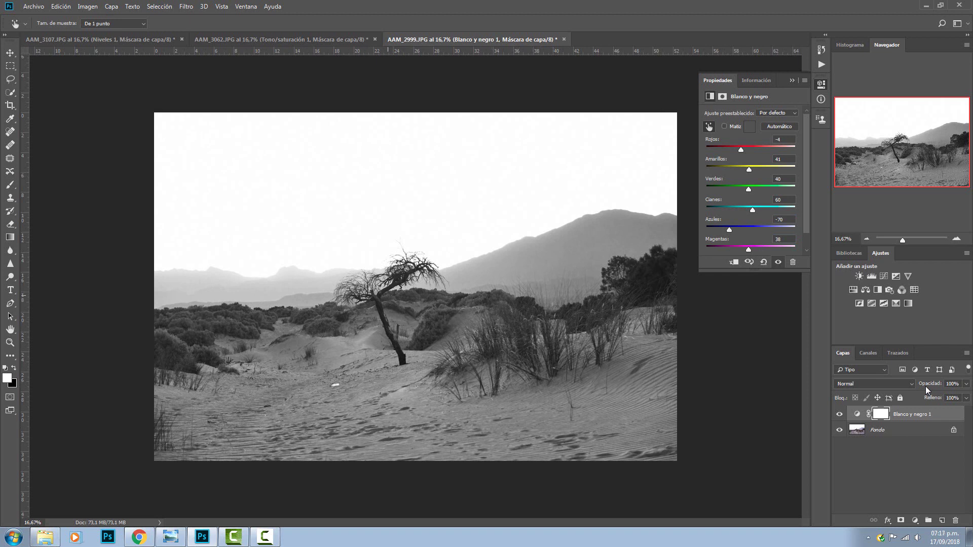
type("2")
key("Return")
type("-81")
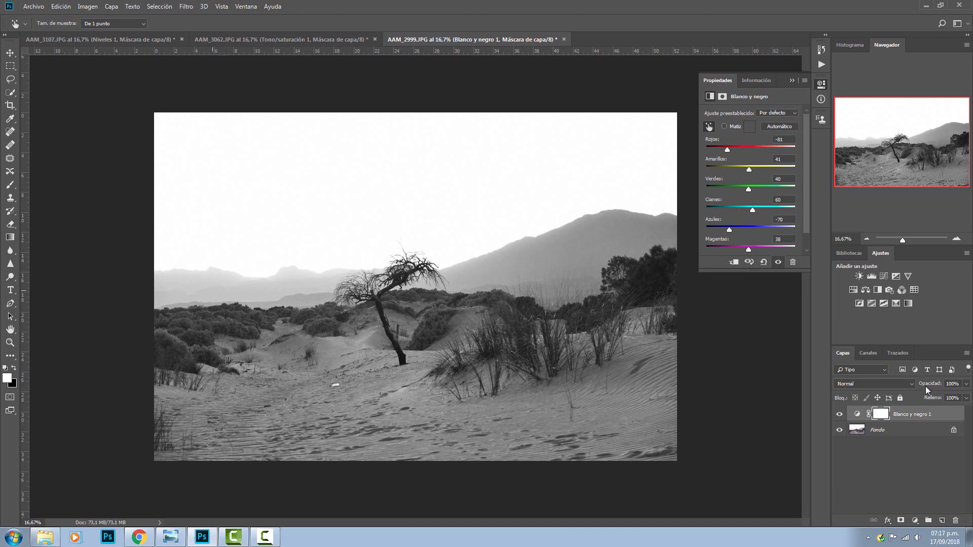
type("-200")
key("Return")
type("-135")
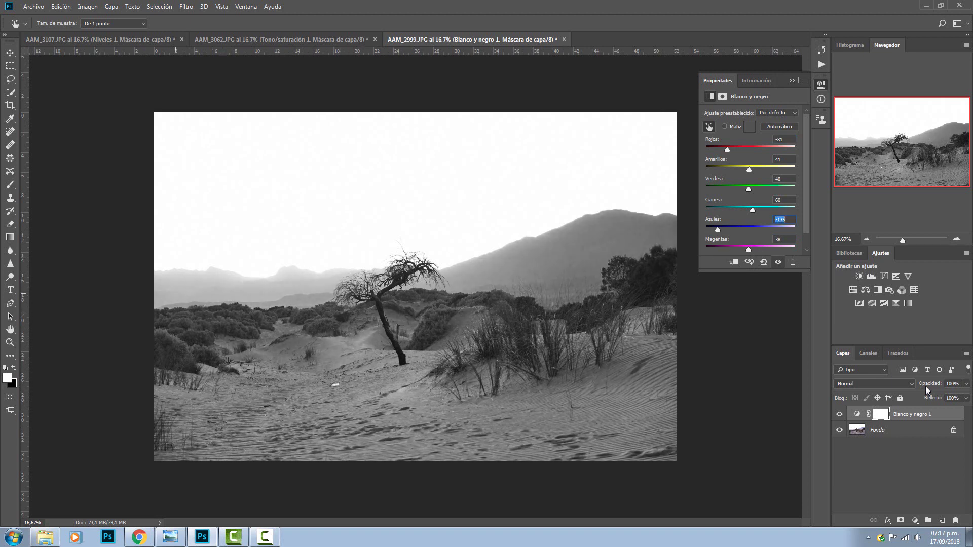
type("-163")
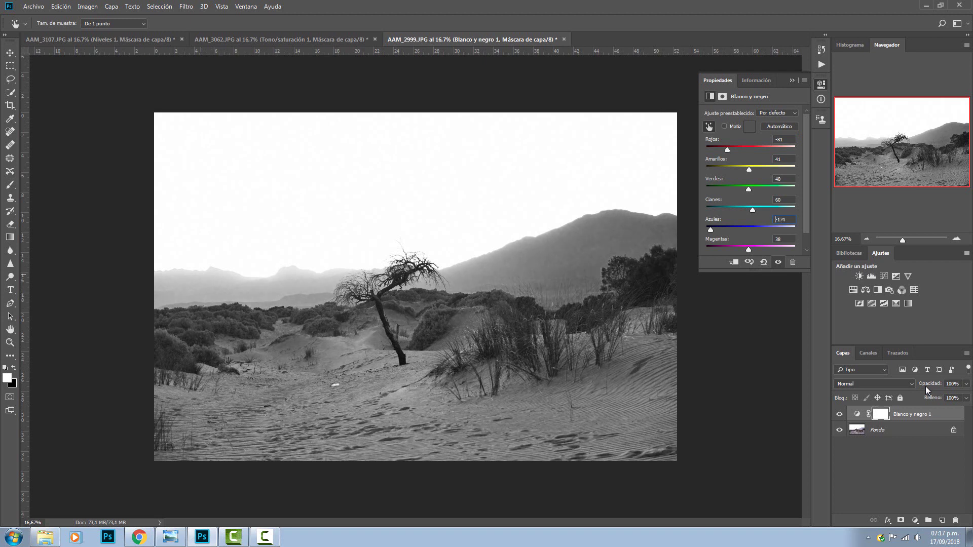
key("Return")
type("-147")
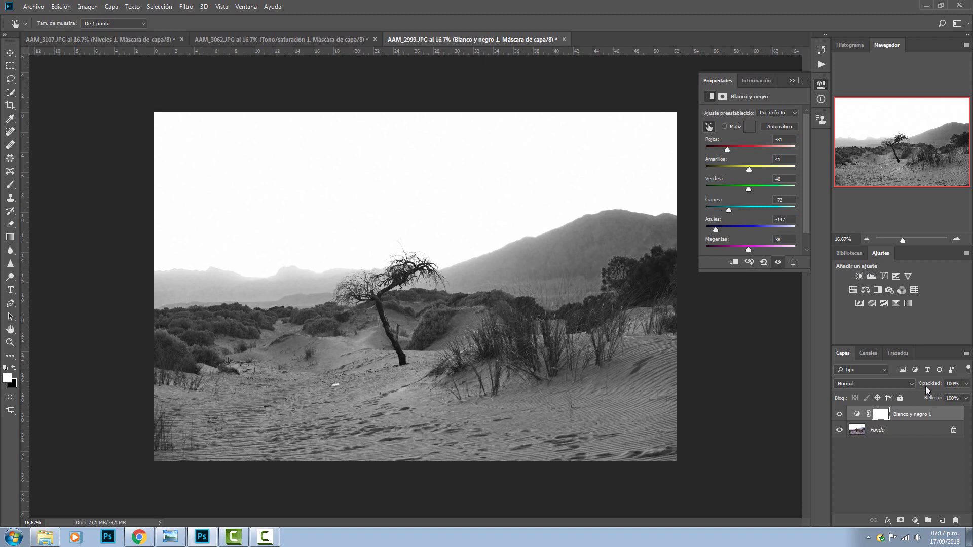
type("44-194")
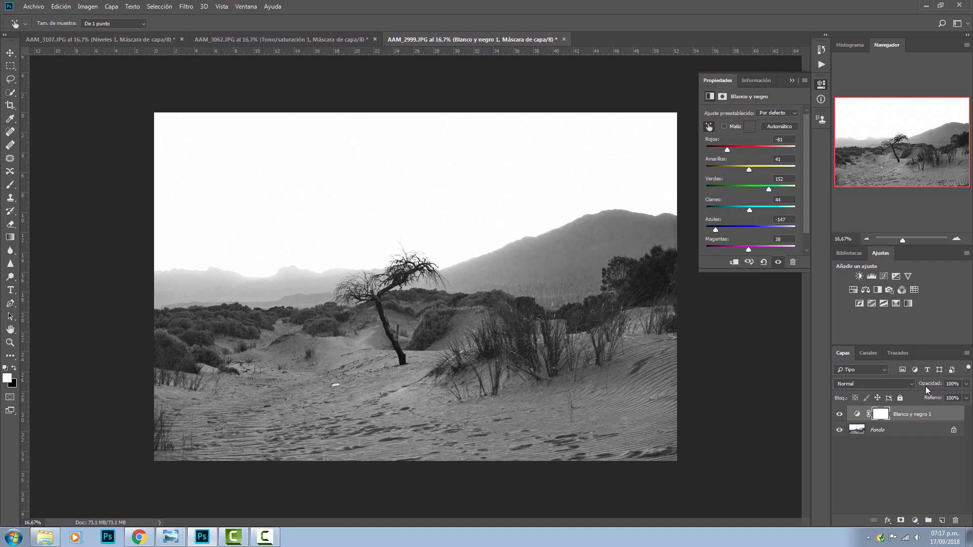
type("175")
type("249")
type("158")
type("121")
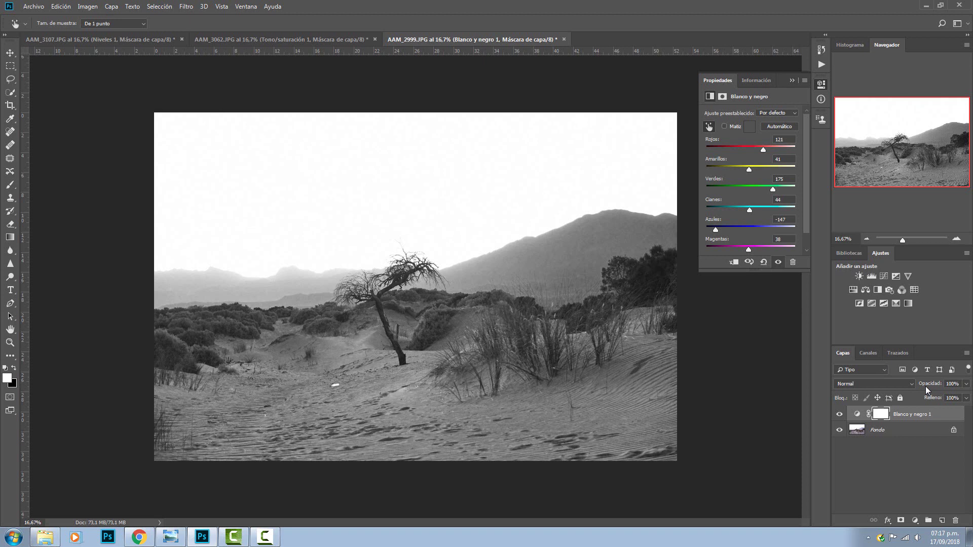
type("161")
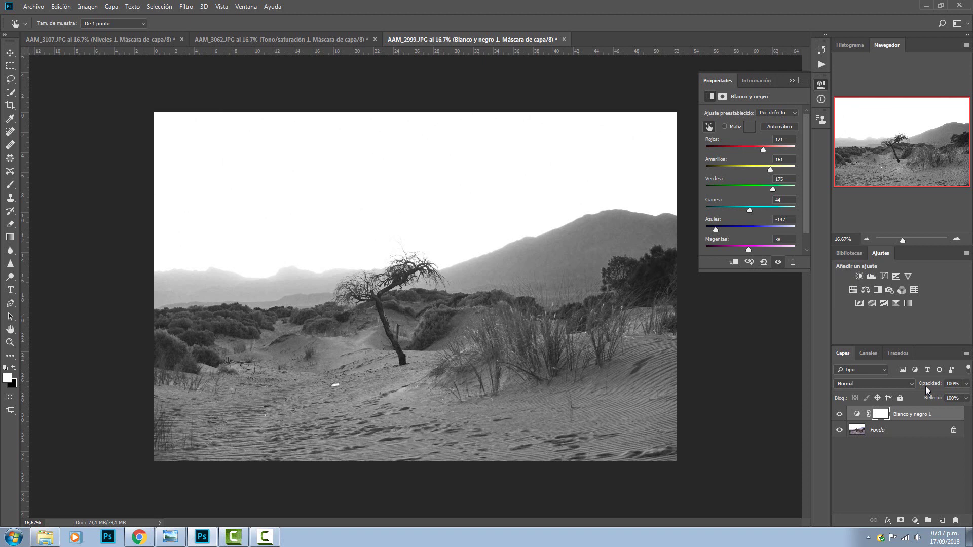
- Drag Cianes down to -38, then apply the Más oscuro preset
left_click_drag(749, 210, 735, 210)
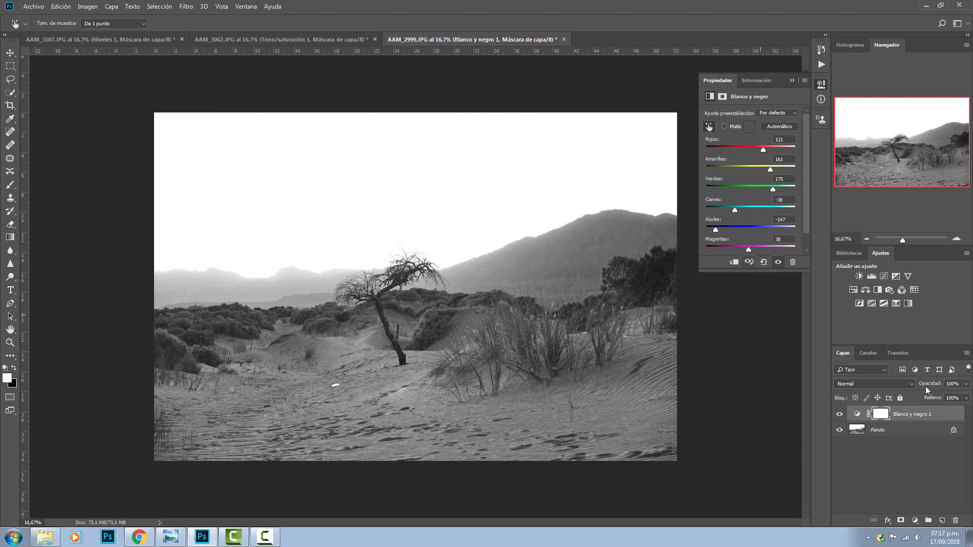
left_click(777, 112)
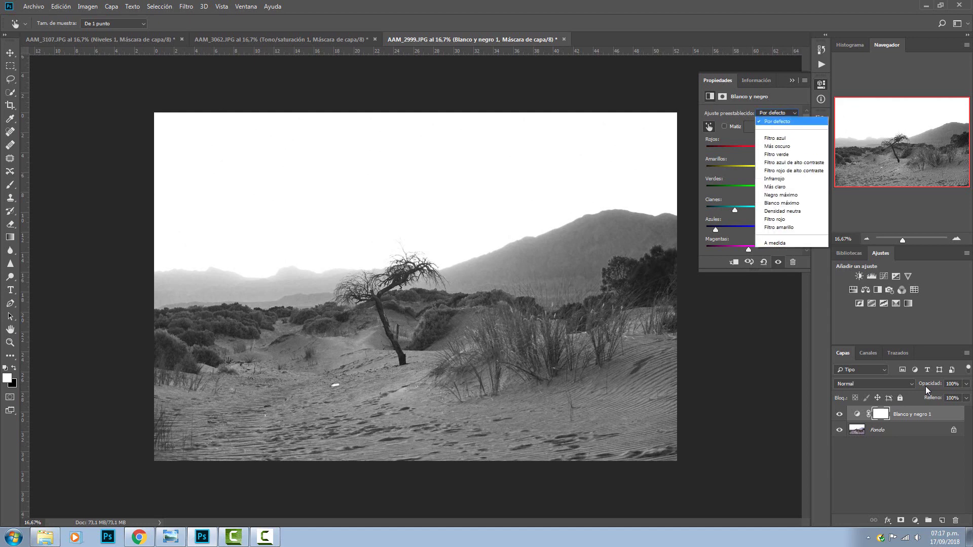
key("Return")
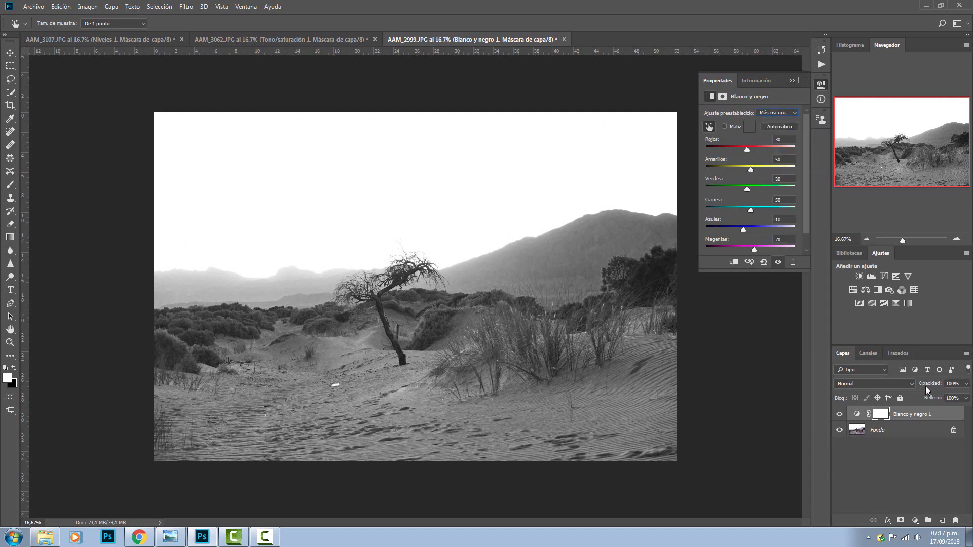
- Preview the Filtro verde, Filtro azul de alto contraste, Infrarrojo, Negro máximo and Blanco máximo presets
key("Down")
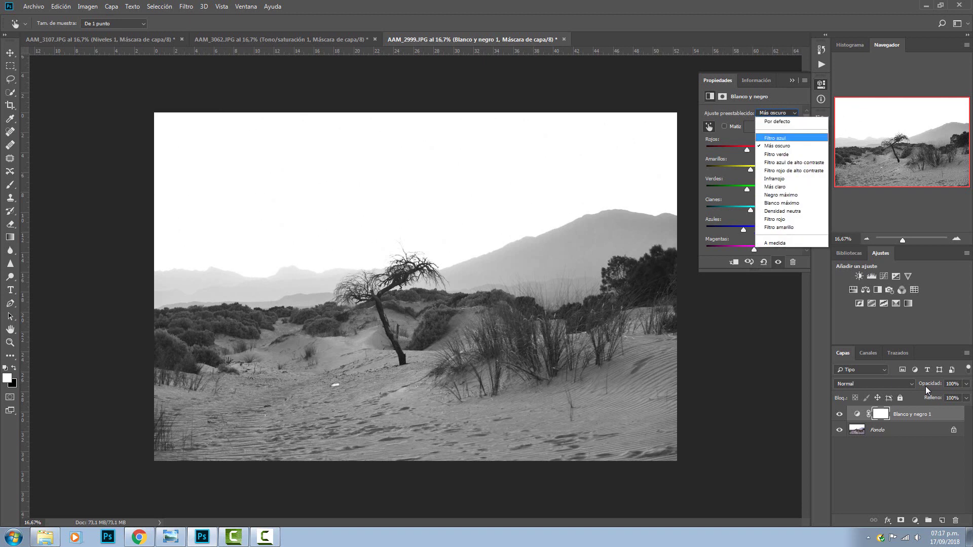
key("Down")
key("Return")
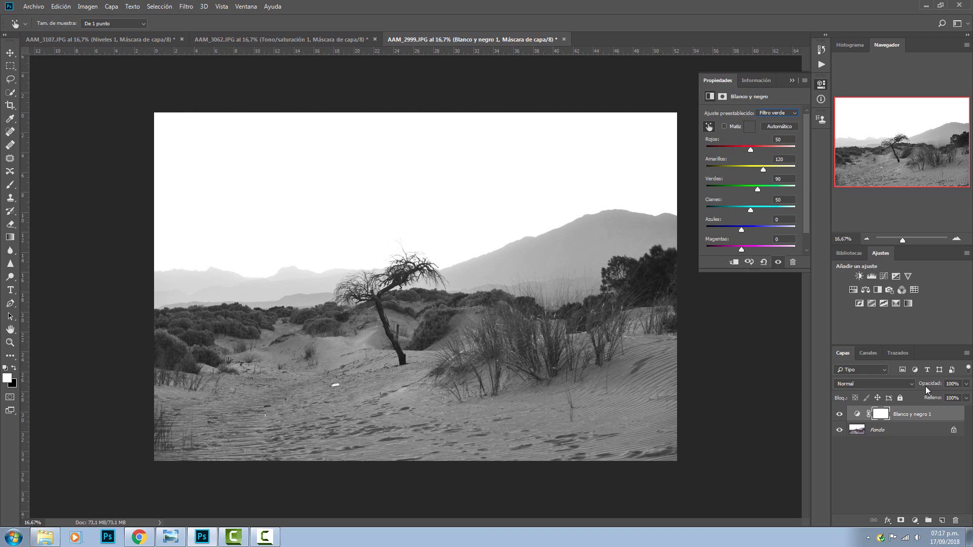
key("Down")
key("Down")
key("Down")
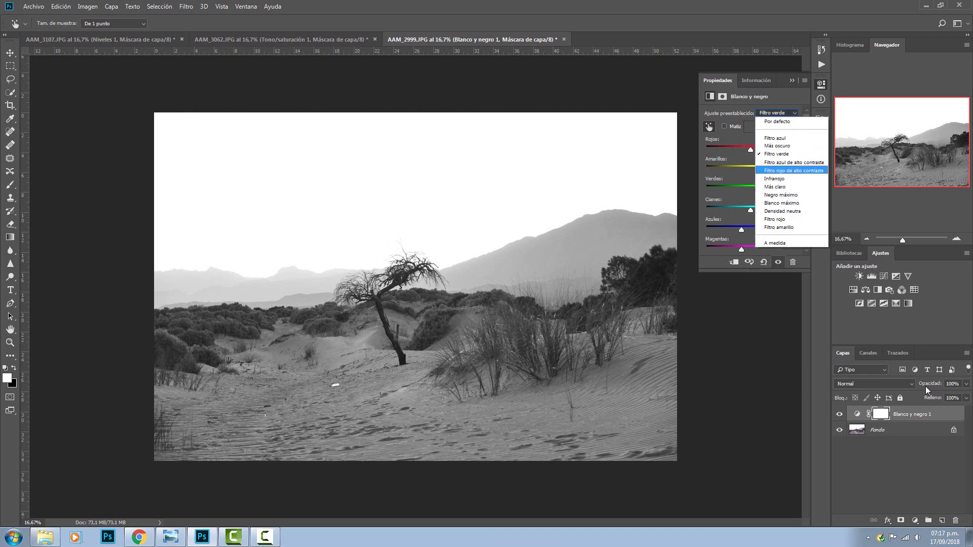
key("Up")
key("Return")
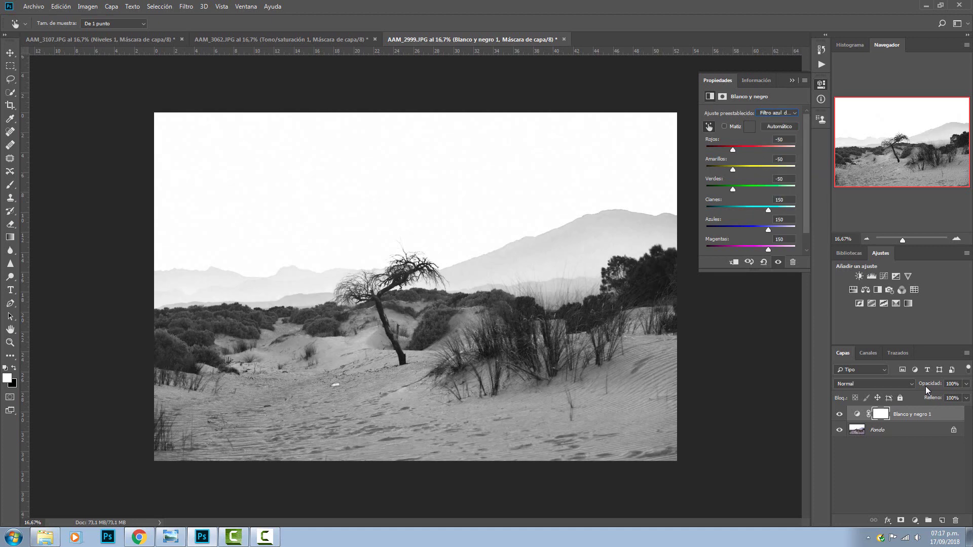
key("Down")
key("Down")
key("Down")
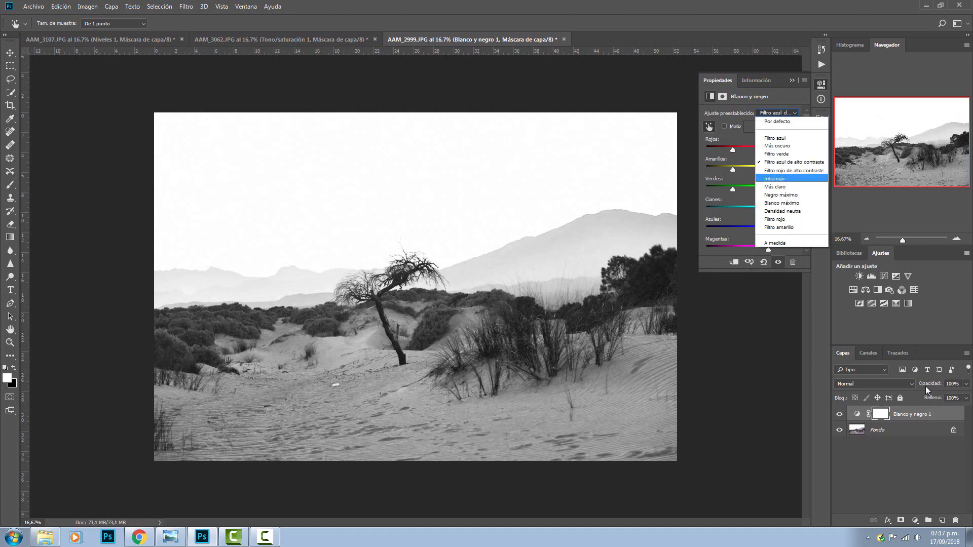
key("Return")
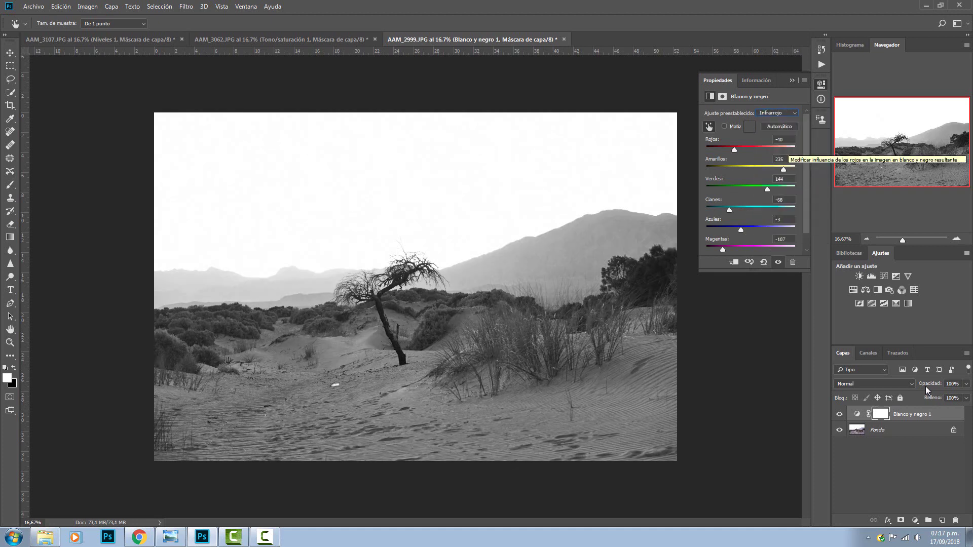
key("Down")
key("Down")
key("Down")
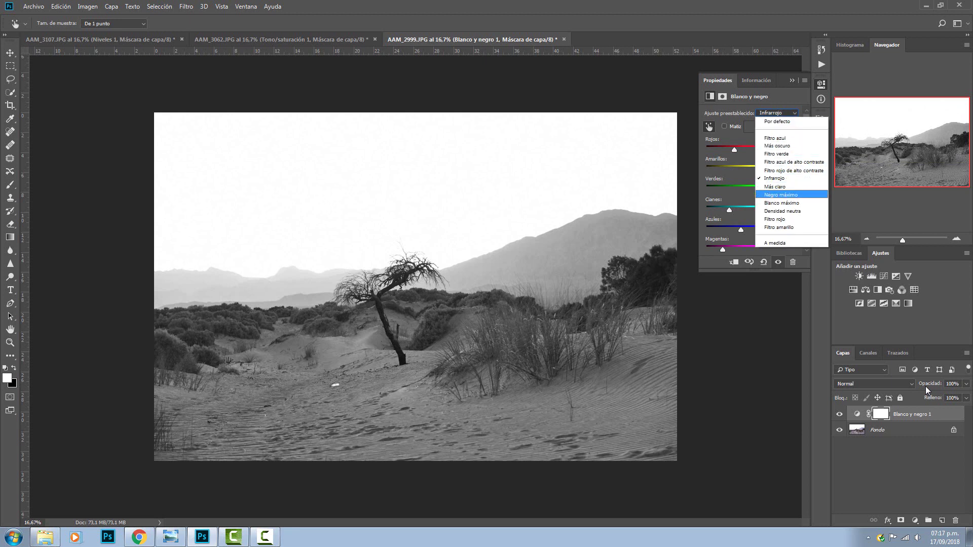
key("Return")
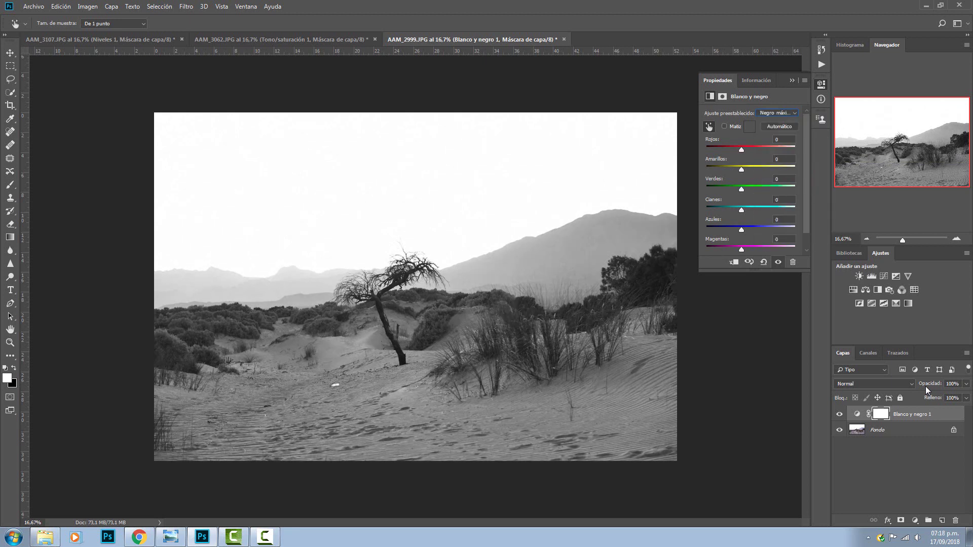
key("Down")
key("Down")
- Preview the Densidad neutra and Filtro rojo presets
key("Down")
key("Up")
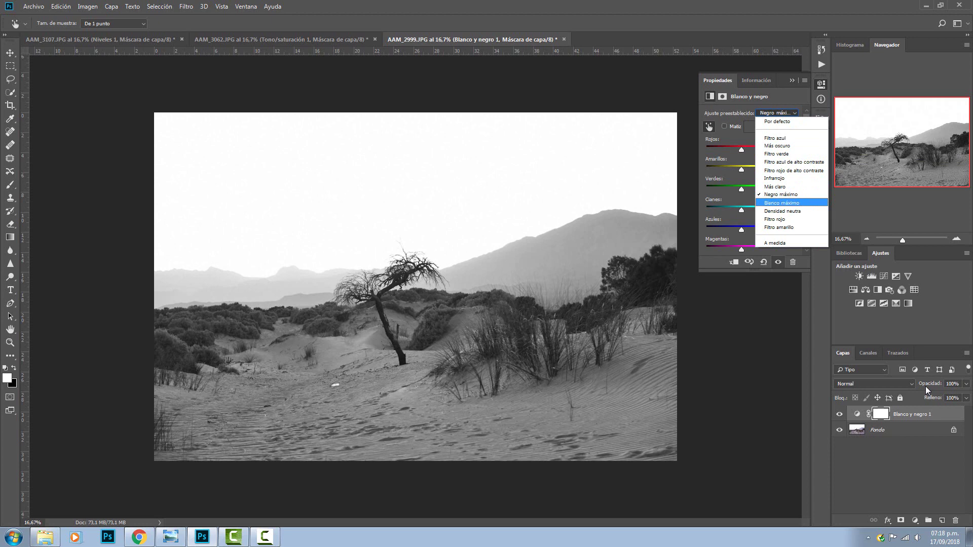
key("Return")
key("Down")
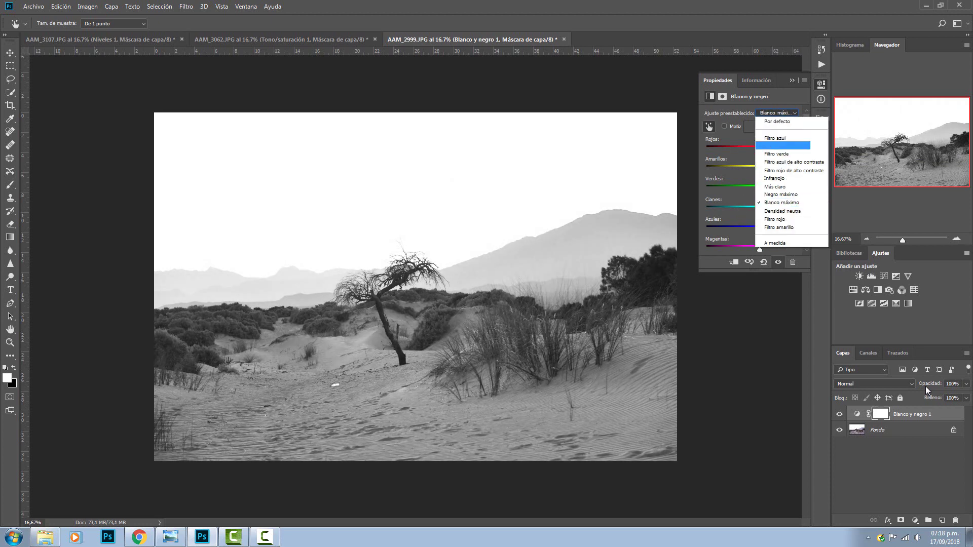
key("Down")
key("Down")
key("Return")
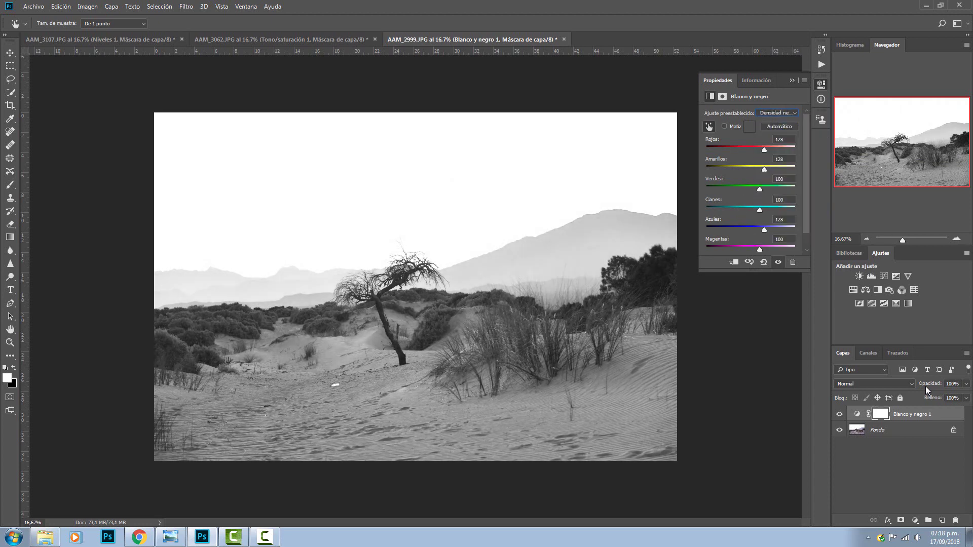
key("Down")
key("Down")
key("Return")
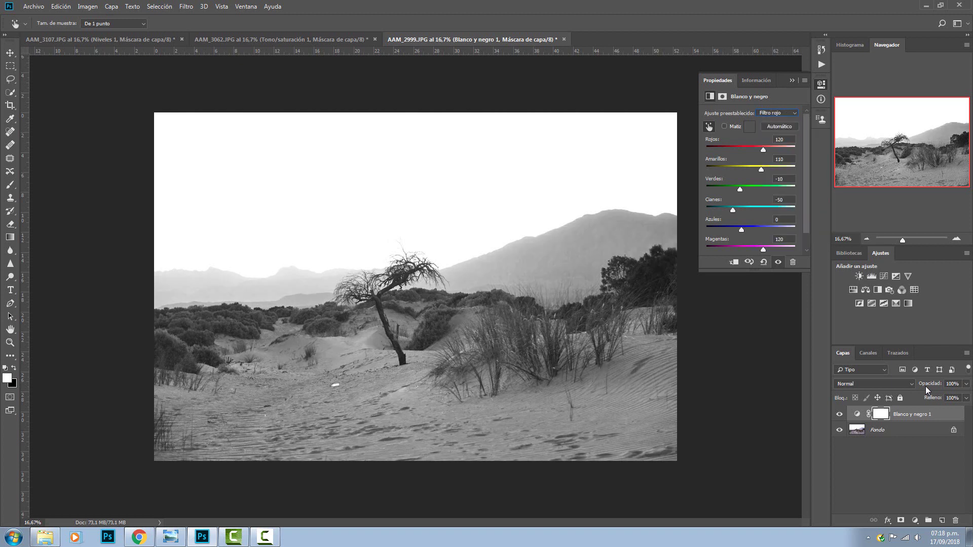
key("Down")
key("Down")
key("Down")
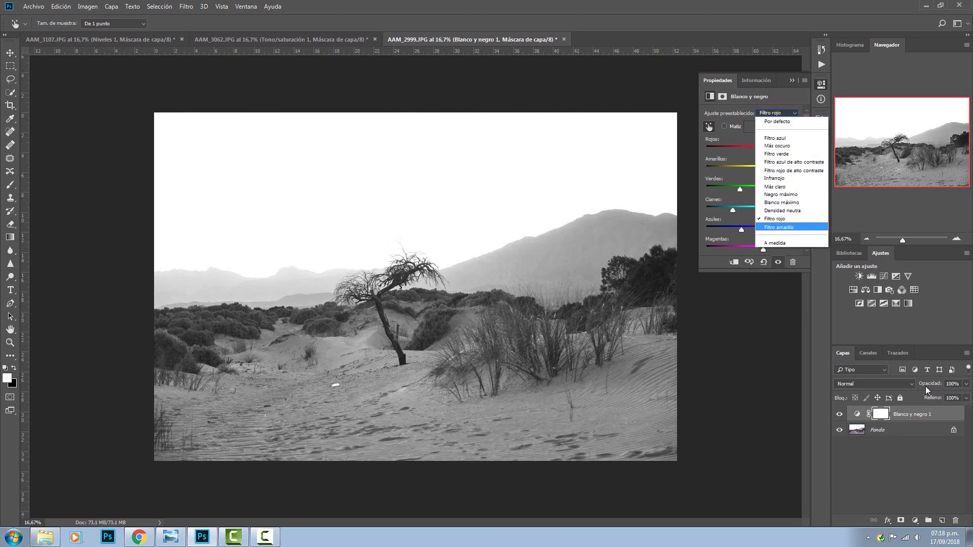
- Apply Filtro amarillo, then switch to A medida and drag Rojos to 61 and Amarillos to -12
key("Return")
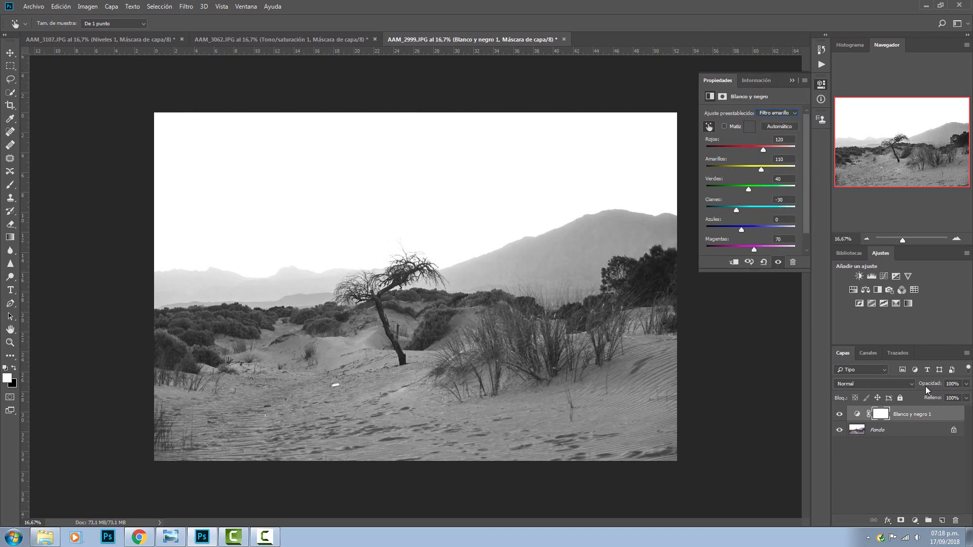
key("Down")
key("Down")
key("Down")
key("Down")
key("Down")
key("Down")
key("Up")
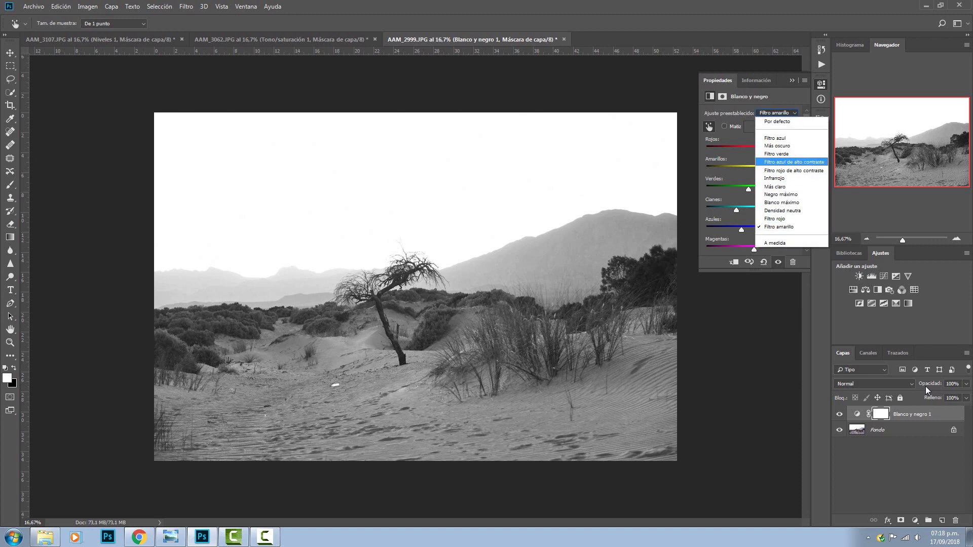
key("Up")
key("Up")
key("Down")
key("Down")
key("Down")
key("Return")
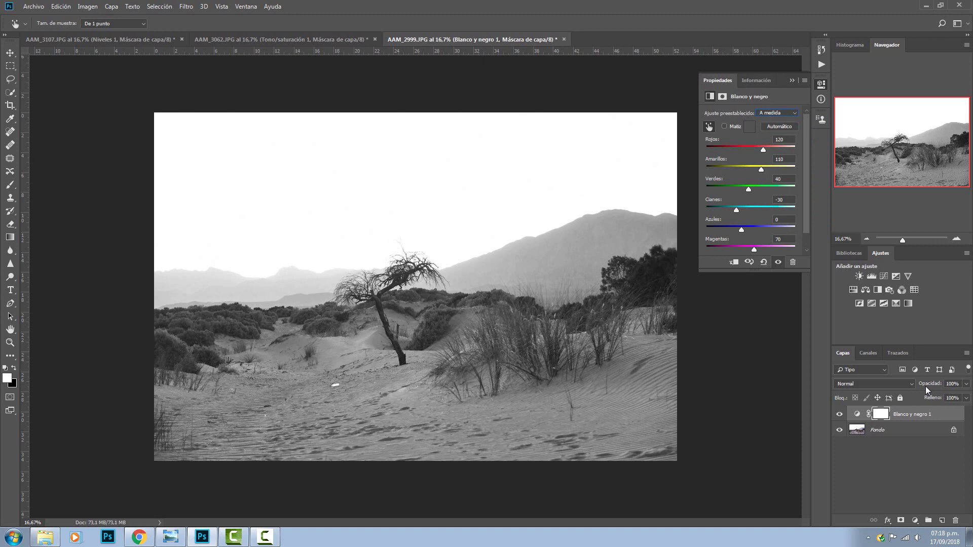
left_click_drag(483, 353, 458, 368)
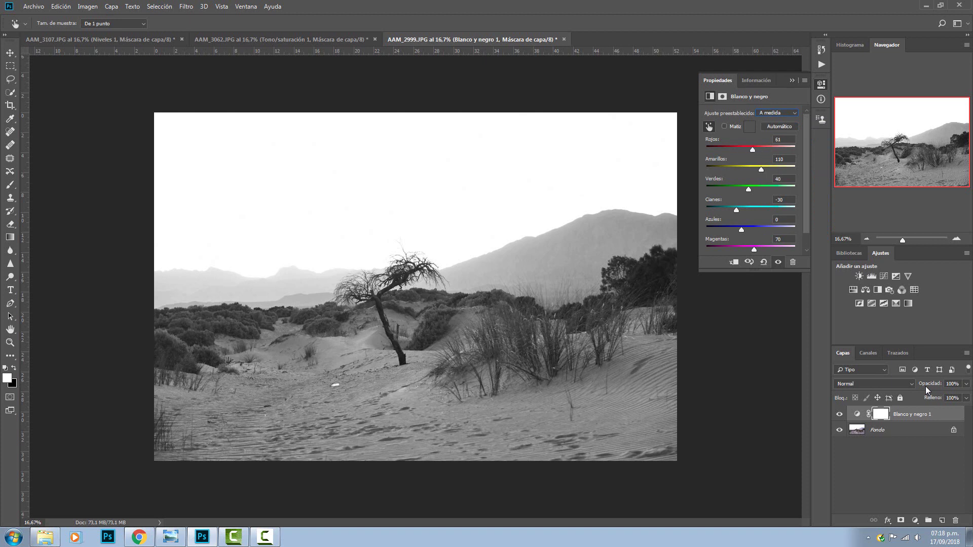
left_click_drag(512, 325, 471, 329)
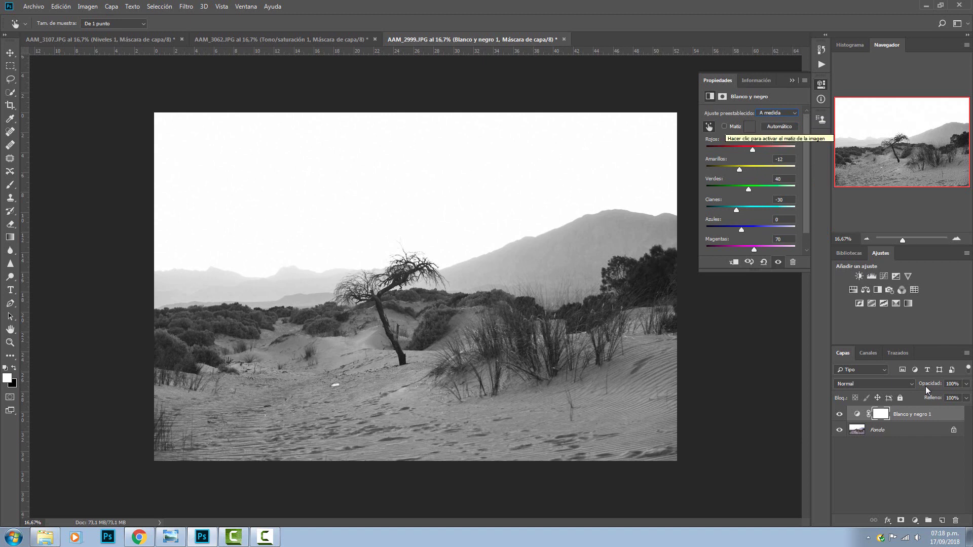
- Enable Matiz (tint) on Blanco y negro 1, with cyans at -30 and blues at 0
left_click(724, 126)
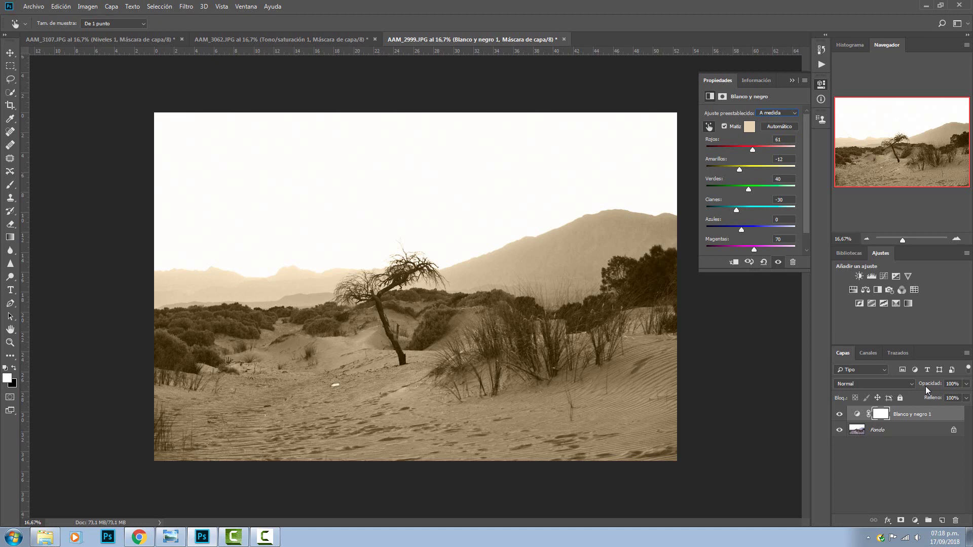
type("554522")
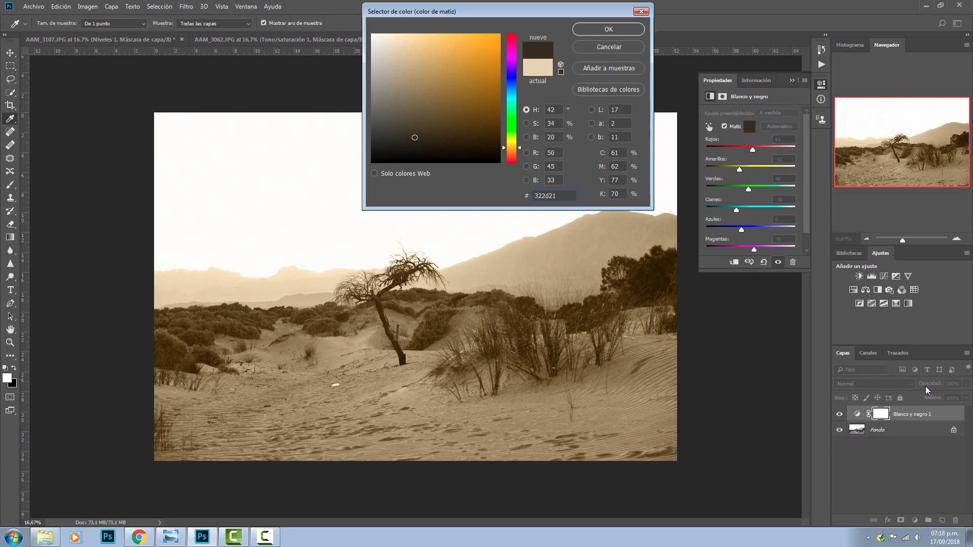
type("5f502d")
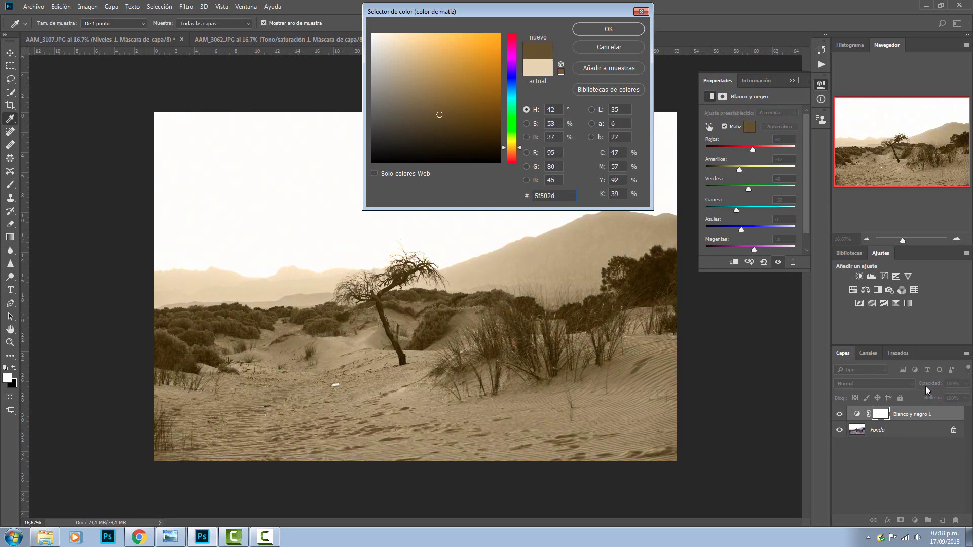
type("98772b")
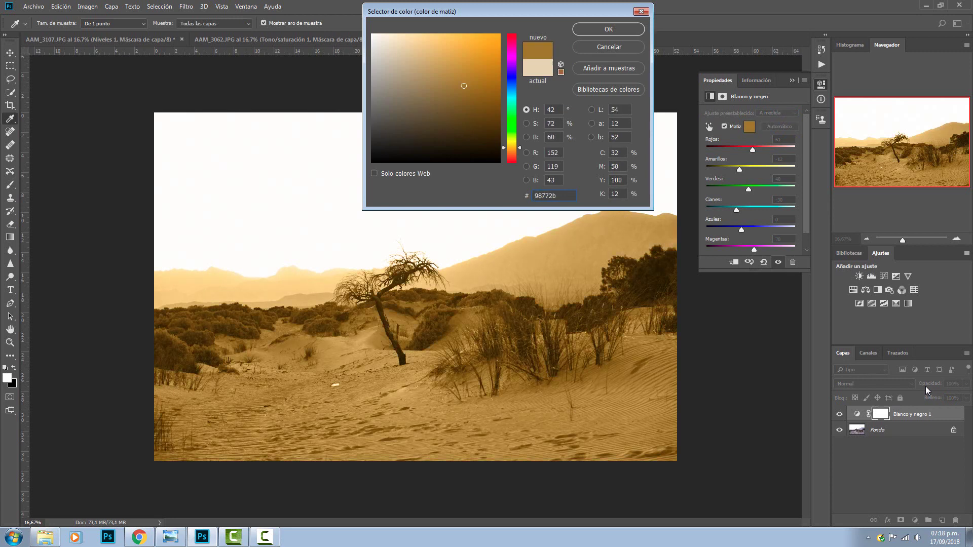
type("513e14")
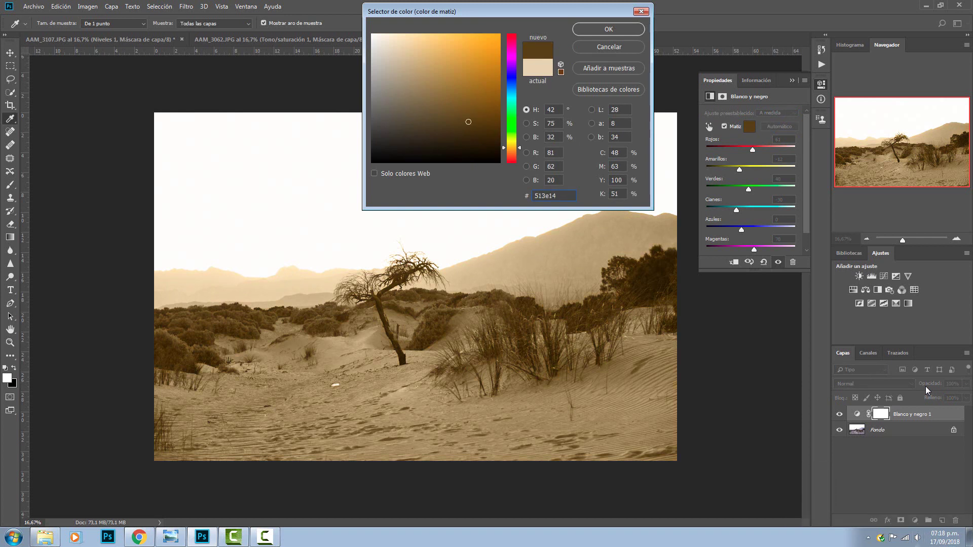
left_click(926, 389)
- Try dark neutral and sepia-brown tint colours in the Color Picker
left_click(429, 88)
left_click(417, 133)
left_click(413, 149)
left_click(432, 120)
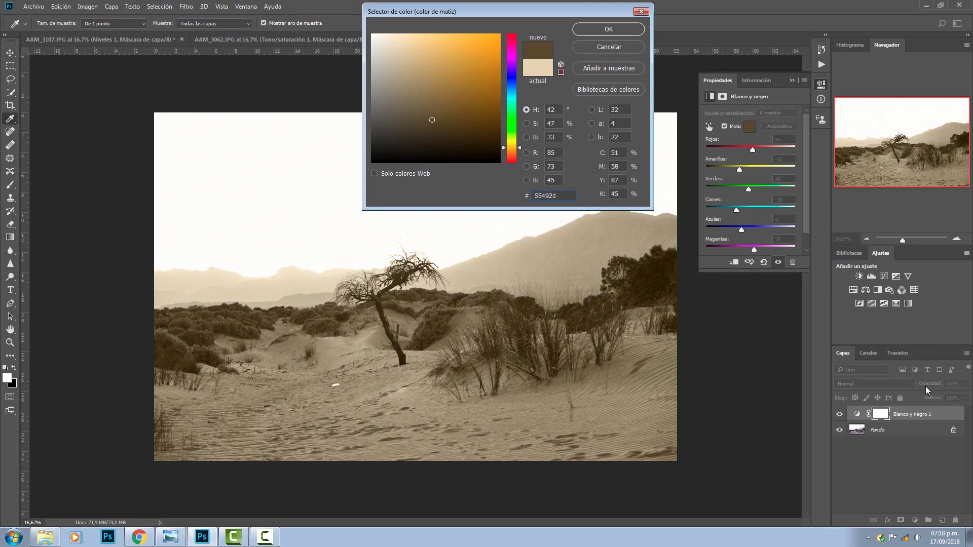
left_click(458, 93)
left_click(460, 140)
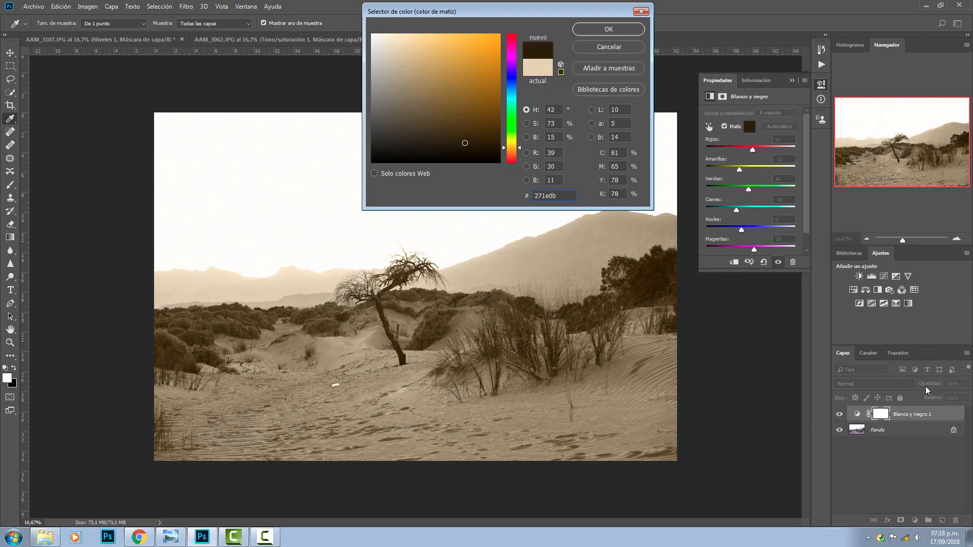
left_click(448, 146)
left_click(482, 145)
- Try orange, violet and green hues, then accept a desaturated near-black tint
left_click(512, 153)
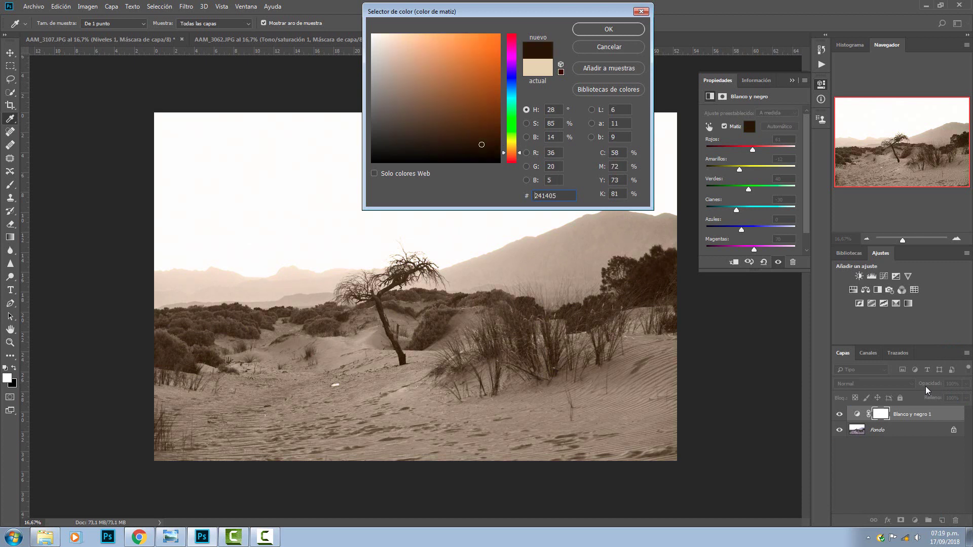
left_click(512, 71)
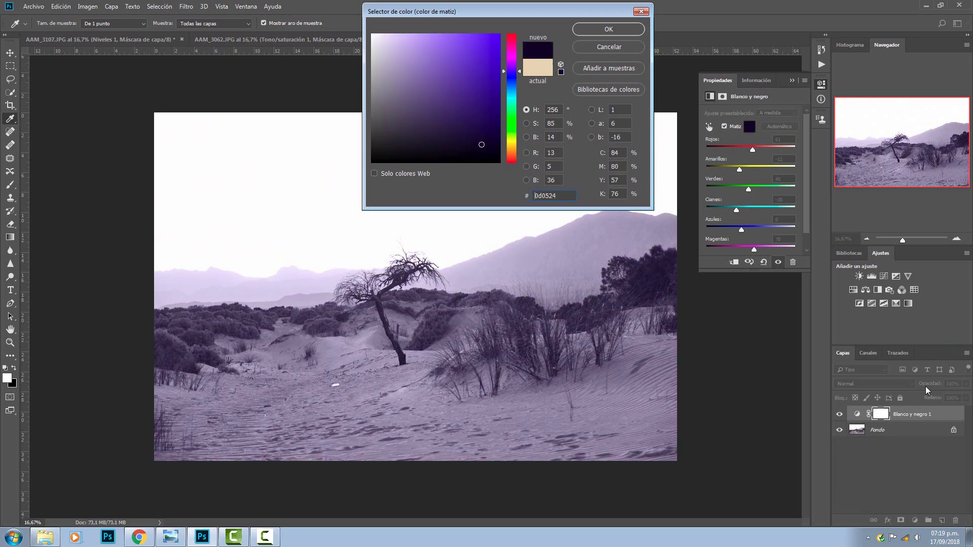
left_click(512, 131)
mouse_move(482, 145)
left_mouse_down()
mouse_move(434, 119)
mouse_move(434, 154)
mouse_move(477, 151)
mouse_move(405, 155)
left_mouse_up()
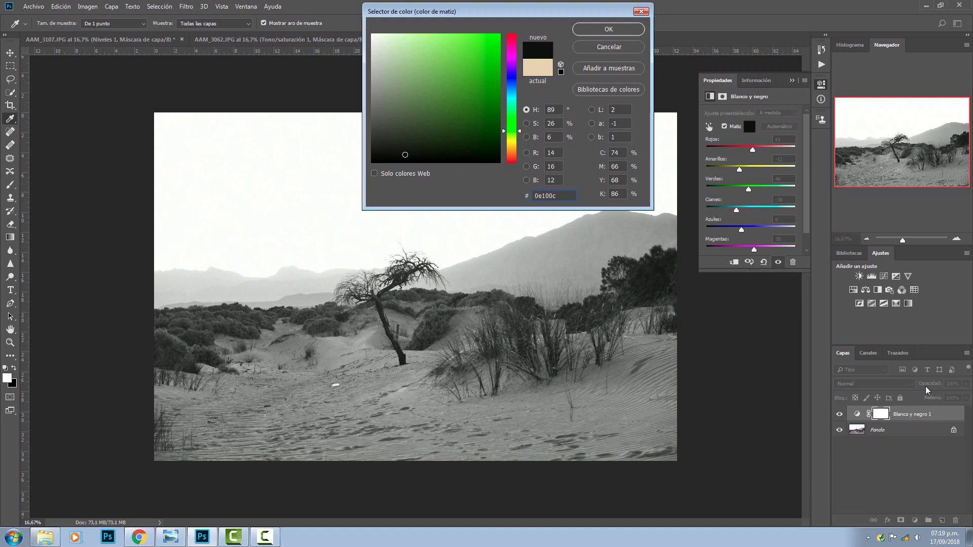
key("Return")
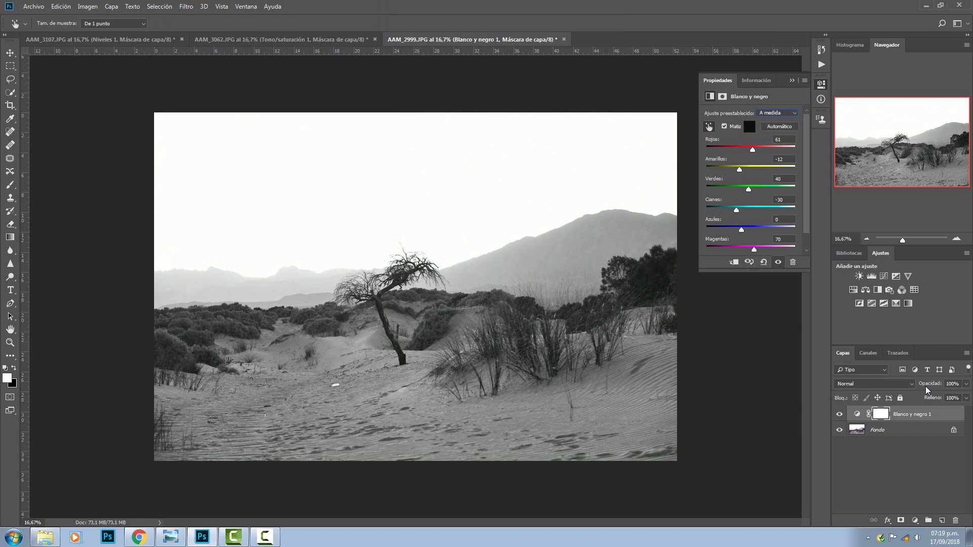
- Toggle the black-and-white layer to compare the photo before and after
key("ctrl+comma")
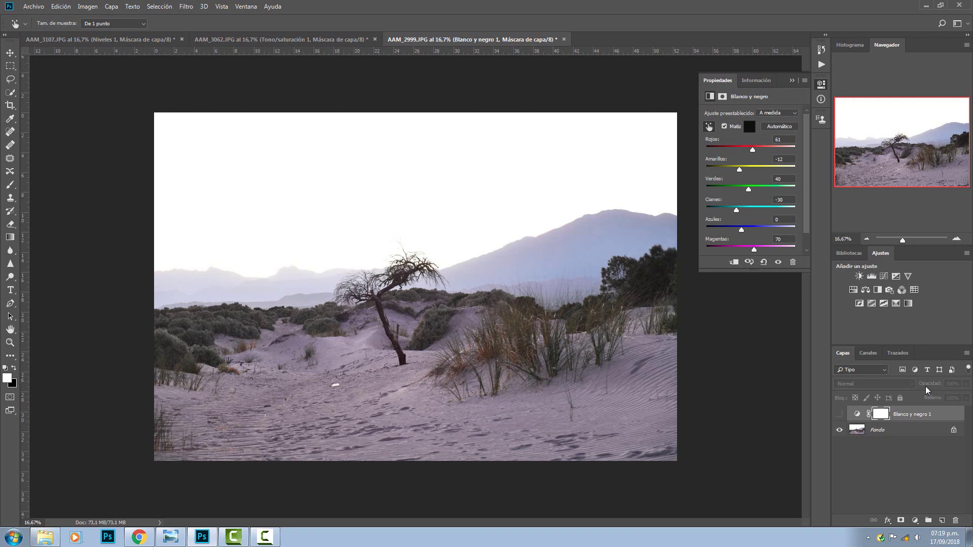
key("ctrl+comma")
key("ctrl+comma")
key("ctrl+comma")
key("ctrl+comma")
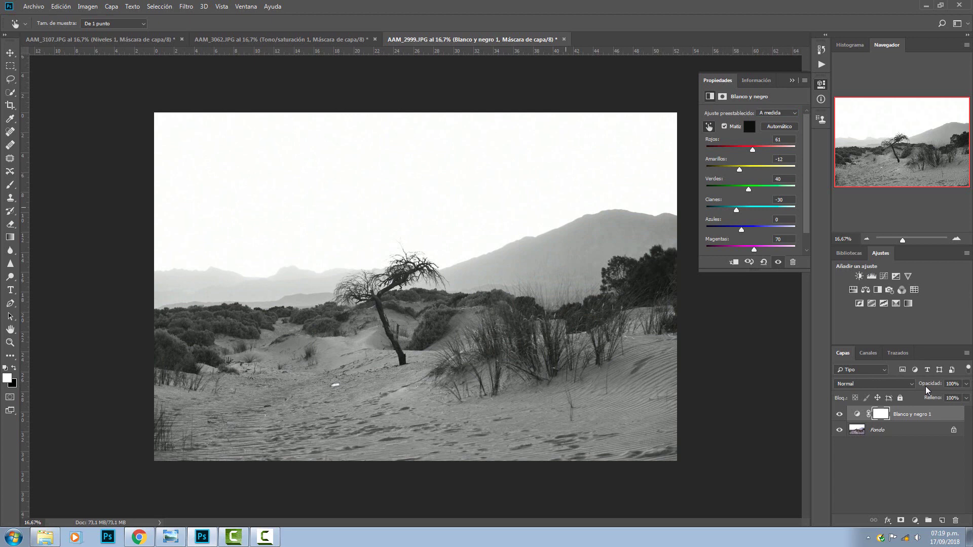
key("alt+a")
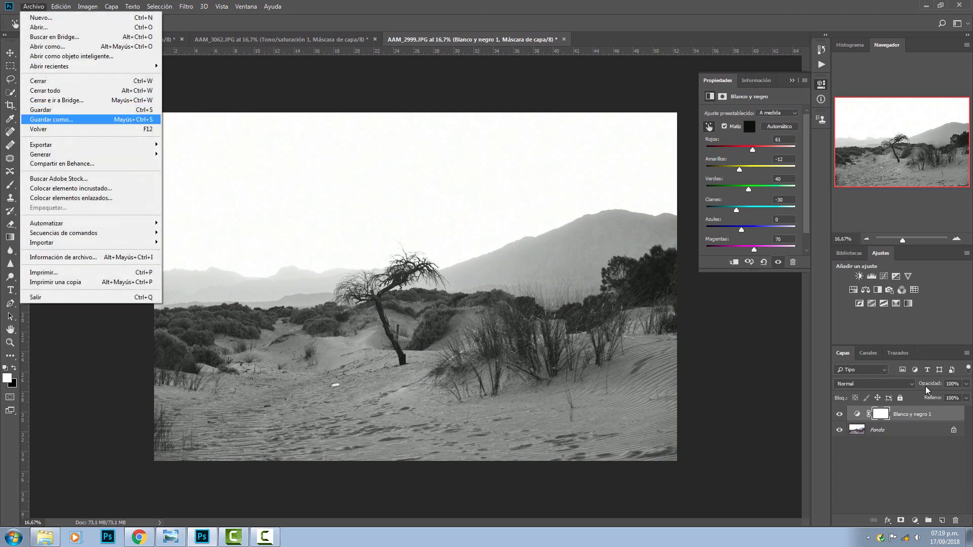
- Save the photo in Photoshop format as 'paisaje blanco y negro.psd'
key("Return")
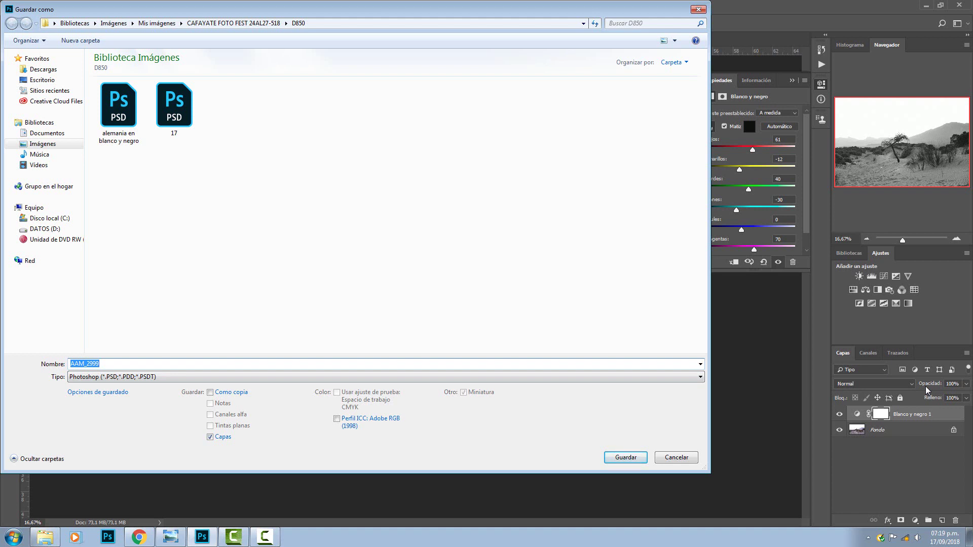
type("paisa")
type("je ")
type("blanco y ")
type("negro")
key("Return")
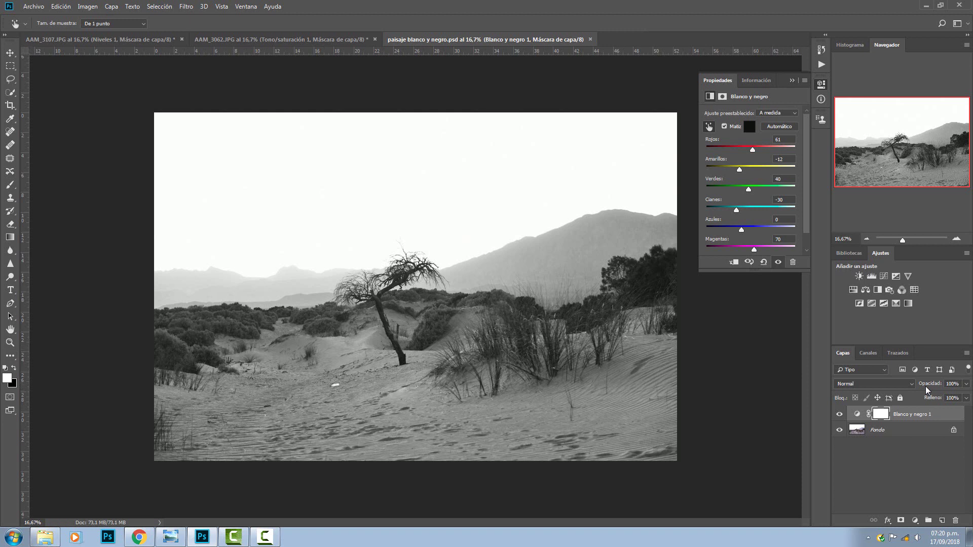
- Swap foreground and background colours, switch to the Brush, and make Fondo active for the signature
key("x")
key("s")
key("b")
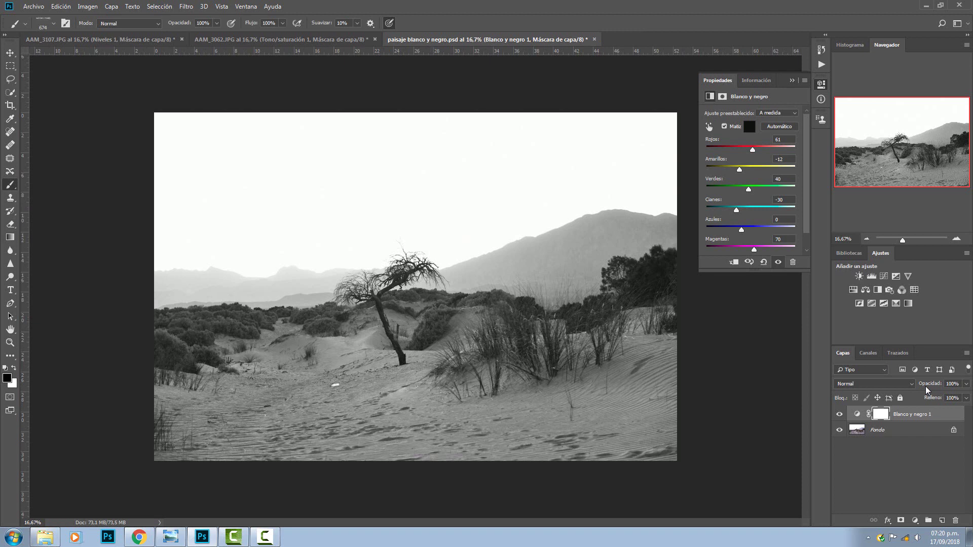
key("alt+bracketleft")
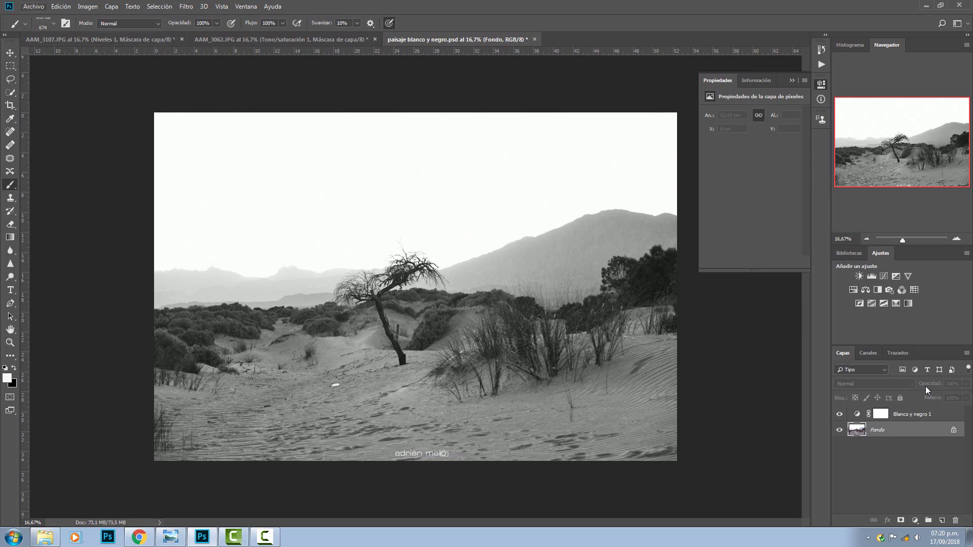
key("alt+a")
key("Down")
key("Down")
key("Down")
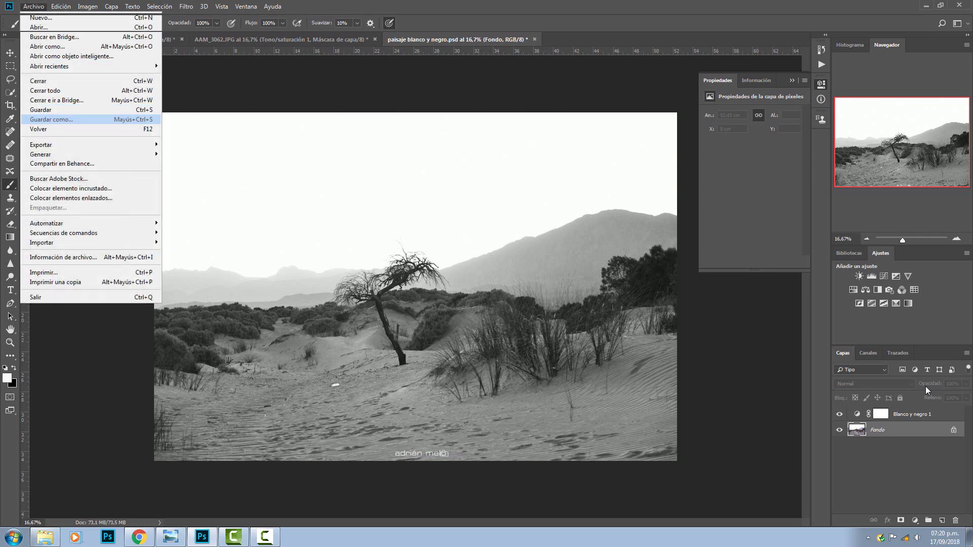
- Save a JPEG copy of 'paisaje blanco y negro' at Calidad 12 (Máxima)
key("Return")
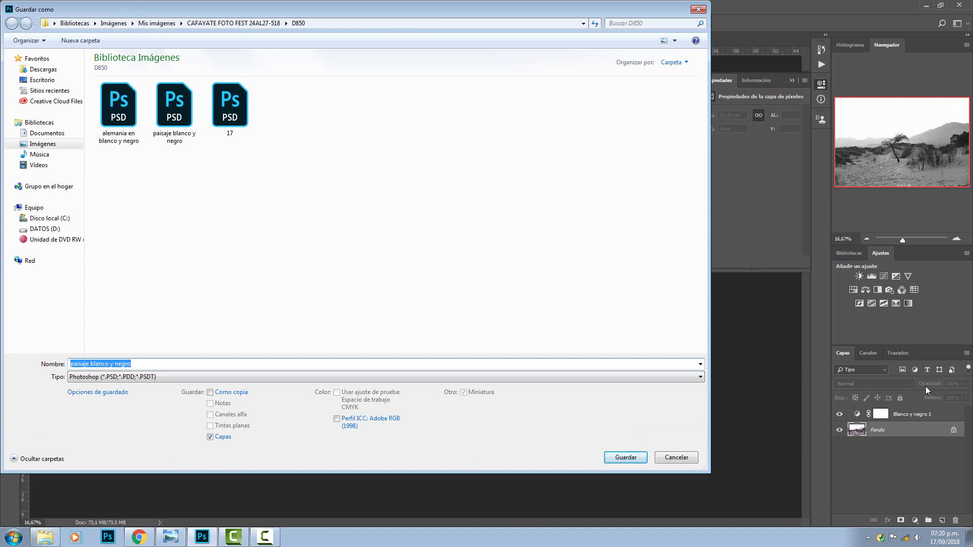
key("Tab")
key("alt+Down")
key("End")
key("Up")
key("Up")
key("Up")
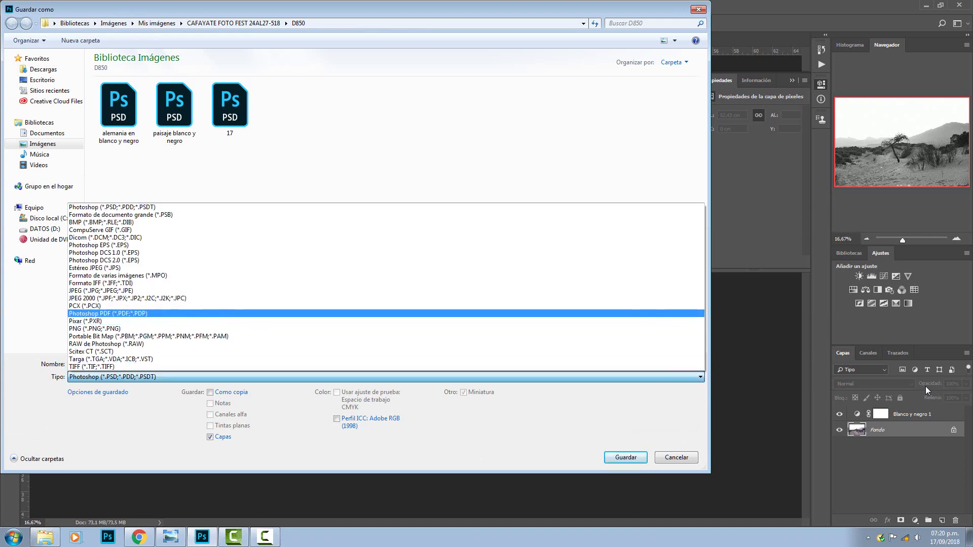
key("Down")
key("Down")
key("Down")
key("Up")
key("Up")
key("Up")
key("Return")
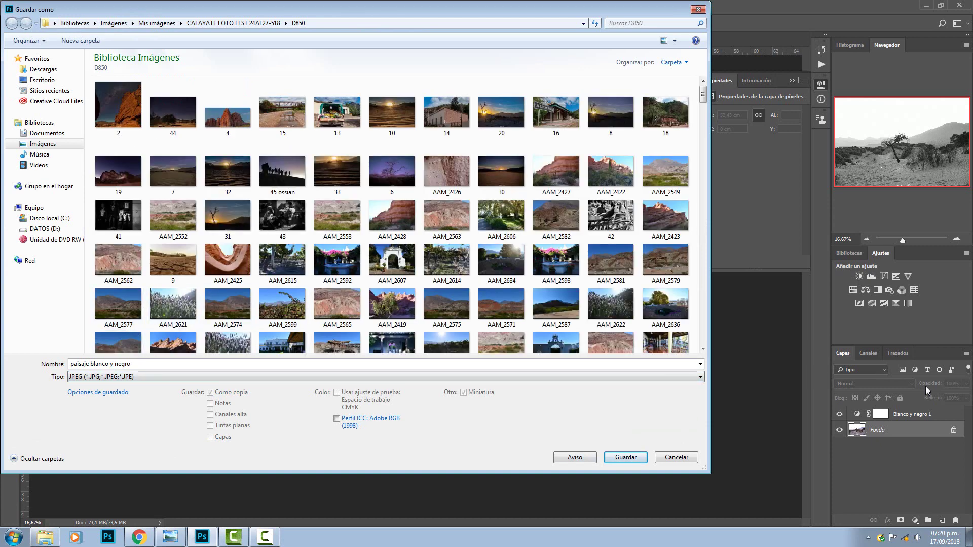
key("Return")
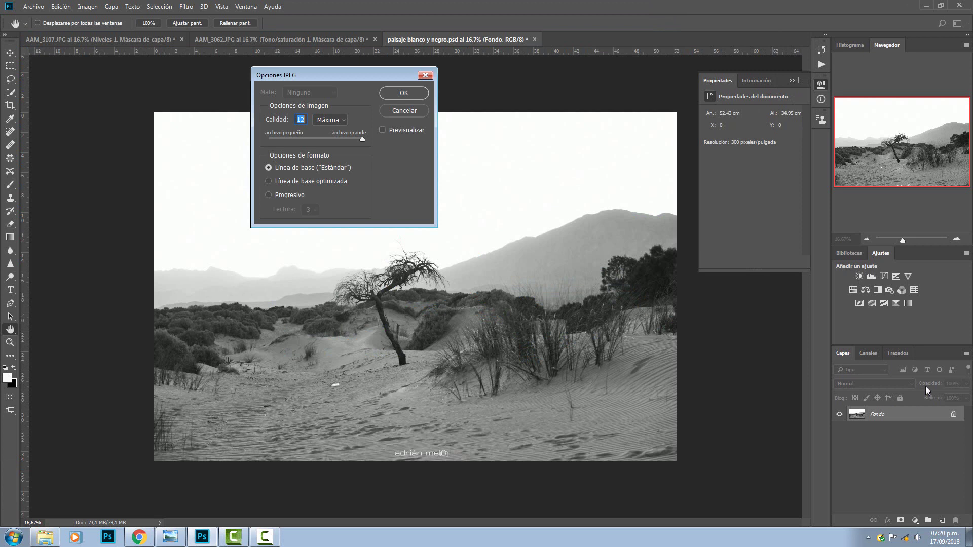
key("Return")
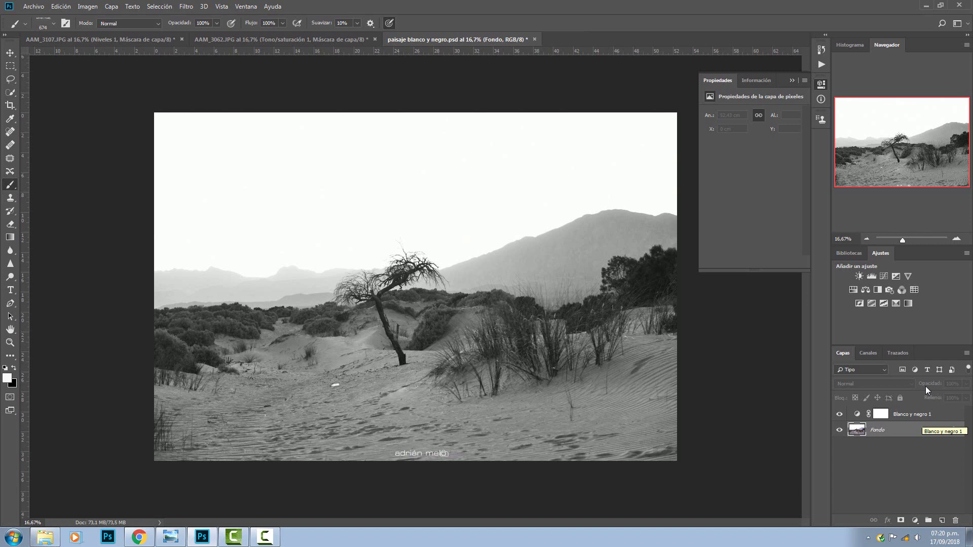
- On AAM_3062.JPG, delete the Tono/saturación 1 layer so only Fondo remains
key("ctrl+shift+Tab")
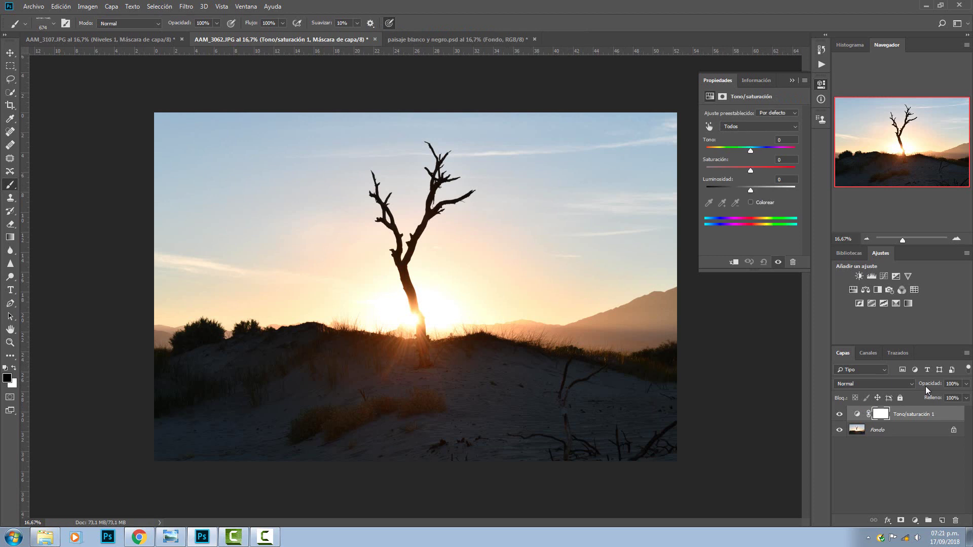
left_click_drag(913, 414, 955, 520)
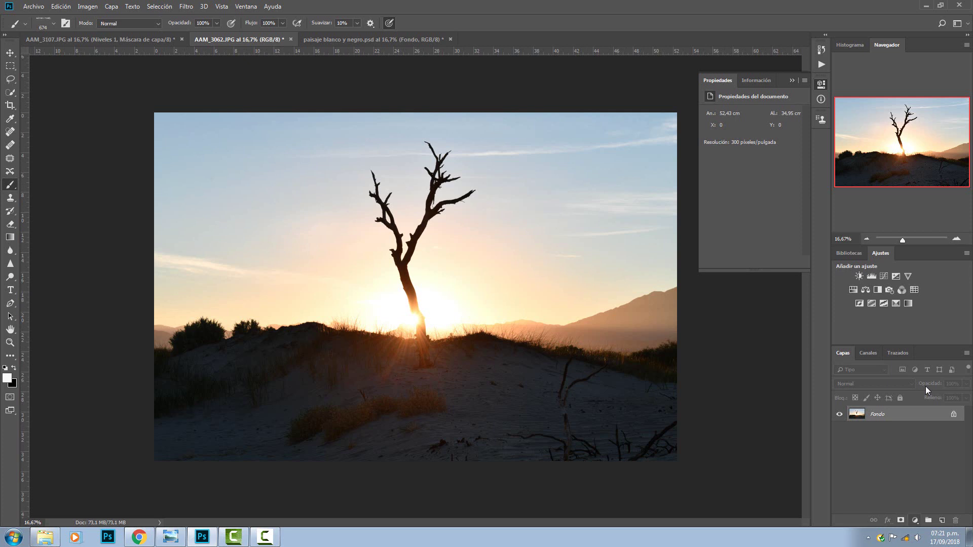
- Add a Hue/Saturation adjustment layer to the sunset photo
left_click(915, 520)
key("Up")
key("Up")
key("Up")
key("Return")
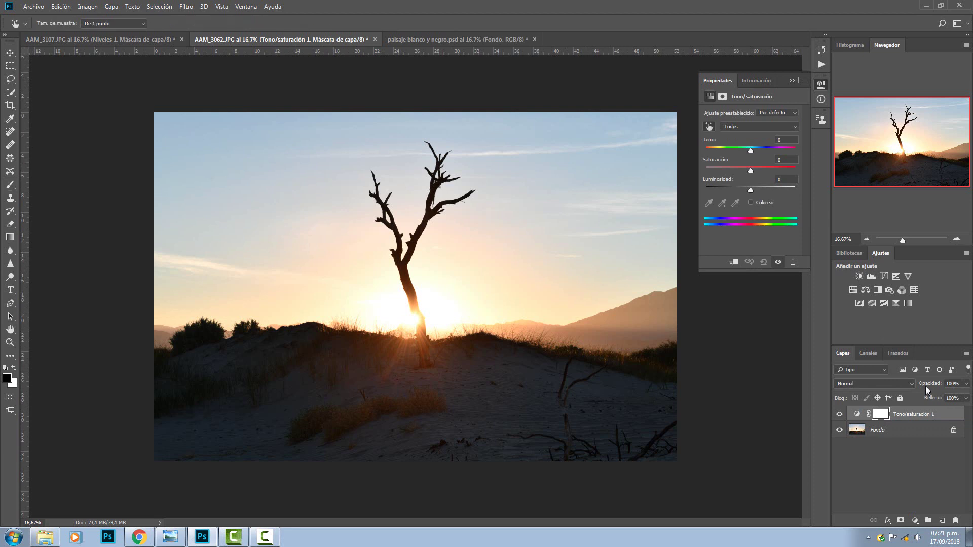
- Try raising Magentas saturation, then reset Hue/Saturation to the default preset
key("alt+8")
key("shift+Up")
key("shift+Up")
key("shift+Up")
key("shift+Up")
key("shift+Up")
key("shift+Up")
key("shift+Up")
key("shift+Up")
key("Up")
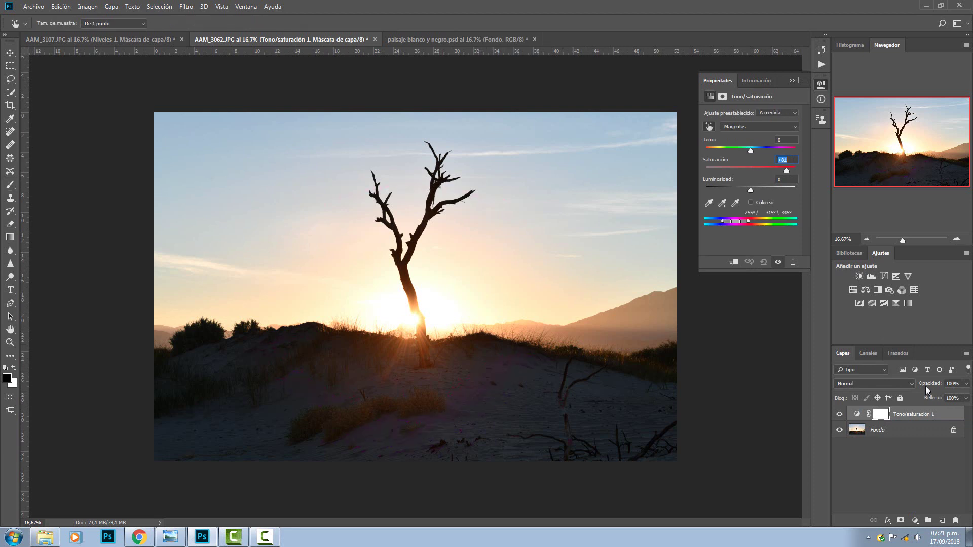
type("-21")
key("BackSpace")
key("BackSpace")
type("3")
key("Return")
key("alt+Down")
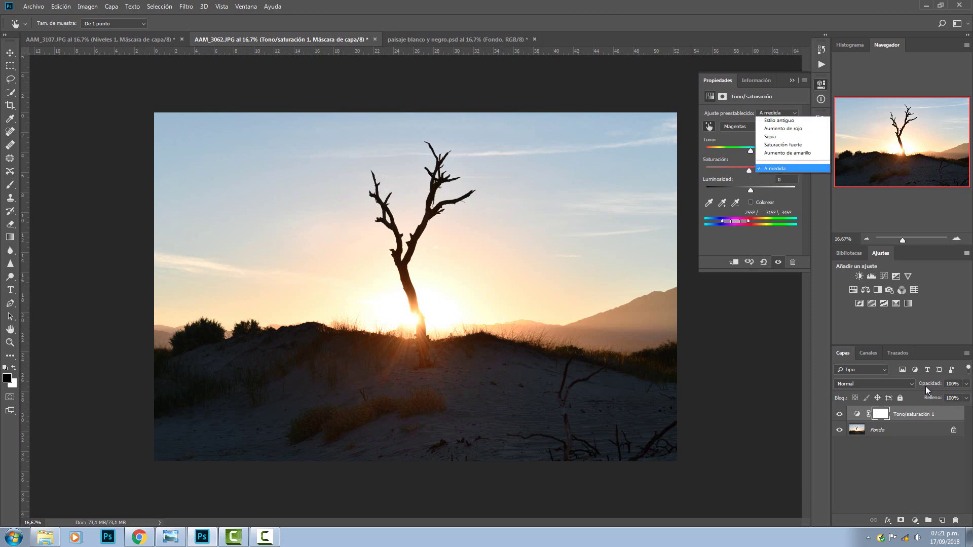
key("Home")
key("Return")
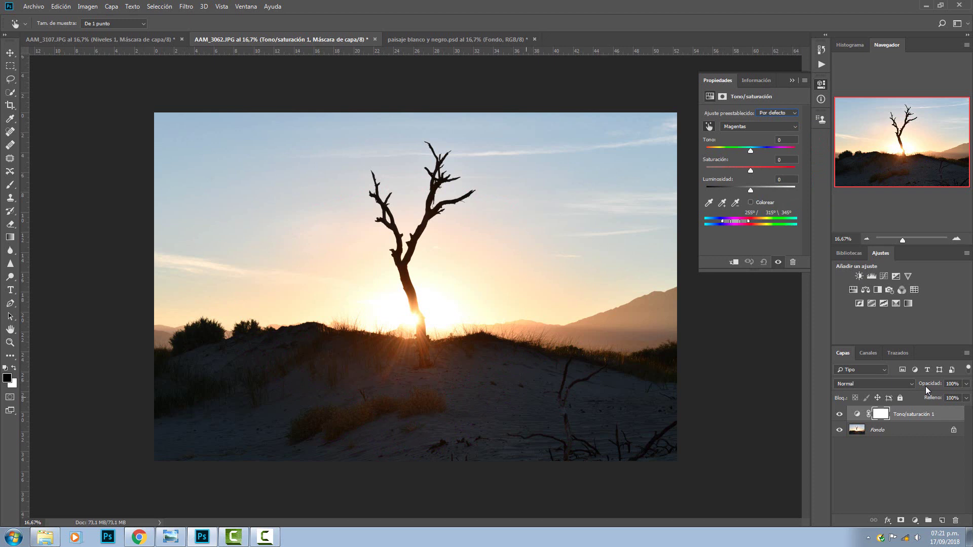
- Raise Blues saturation to +48 and Cyans saturation to +51
key("alt+6")
type("24")
key("Return")
key("alt+6")
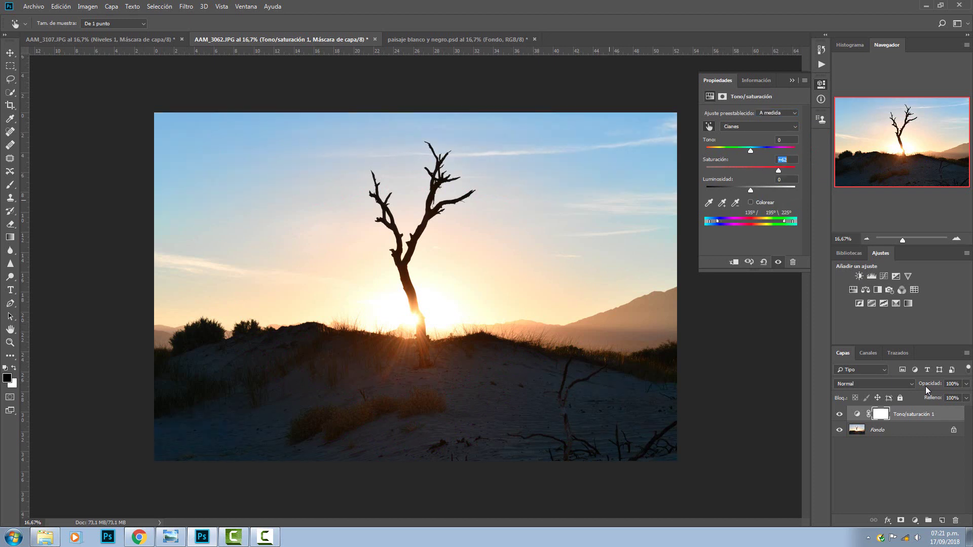
type("38")
key("Up")
key("Up")
key("Up")
key("alt+6")
type("48")
- Set Reds saturation to 32 and Yellows to saturation +30, lightness +22
key("alt+3")
type("35")
type("-3")
key("alt+2")
type("32")
key("alt+3")
type("49")
key("Return")
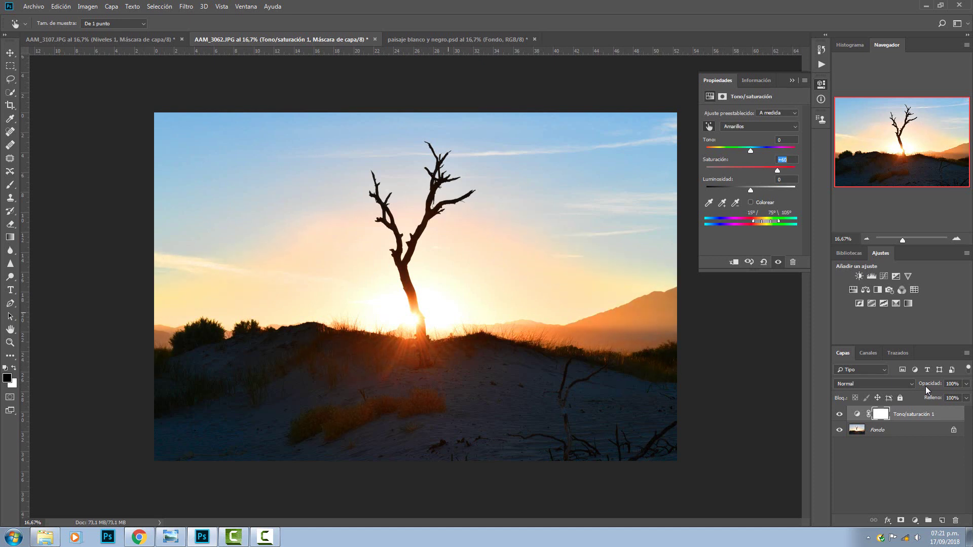
type("30")
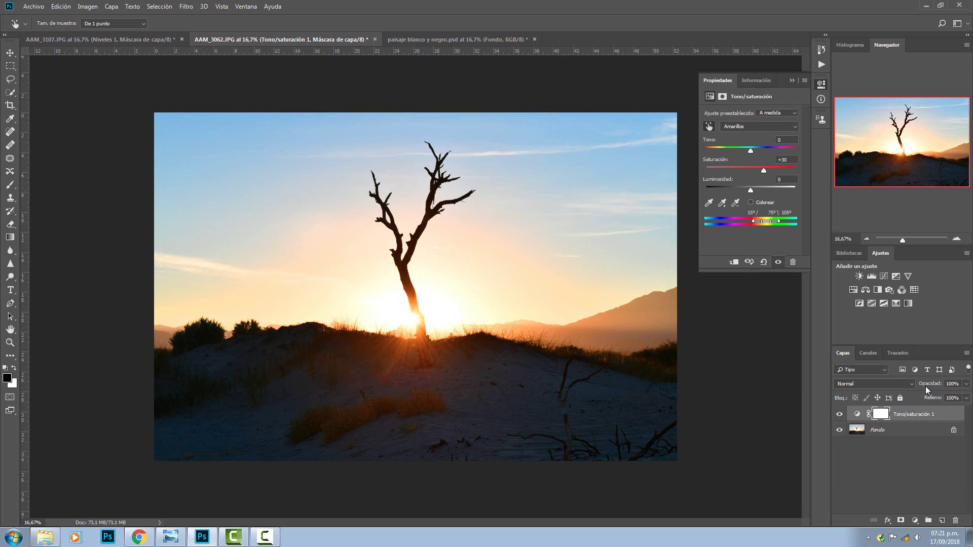
type("36")
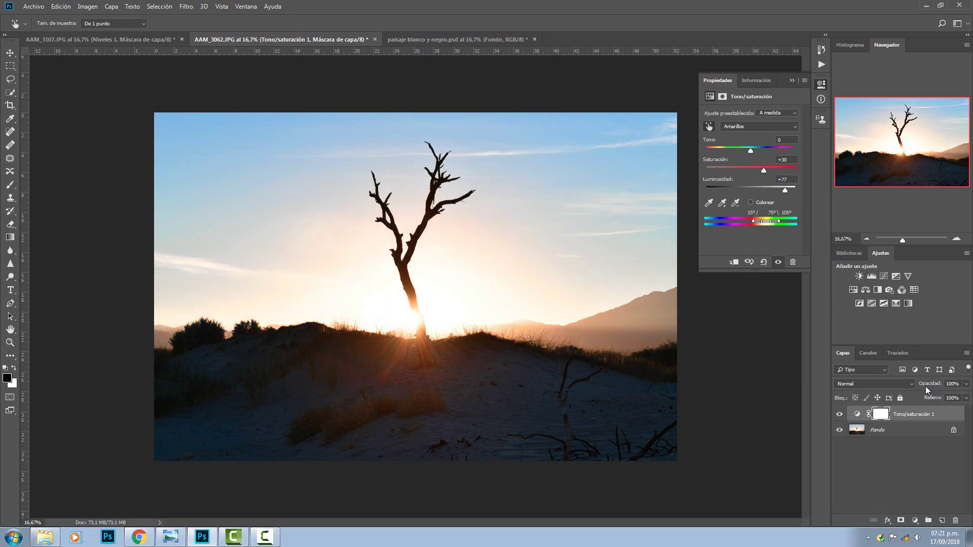
type("22")
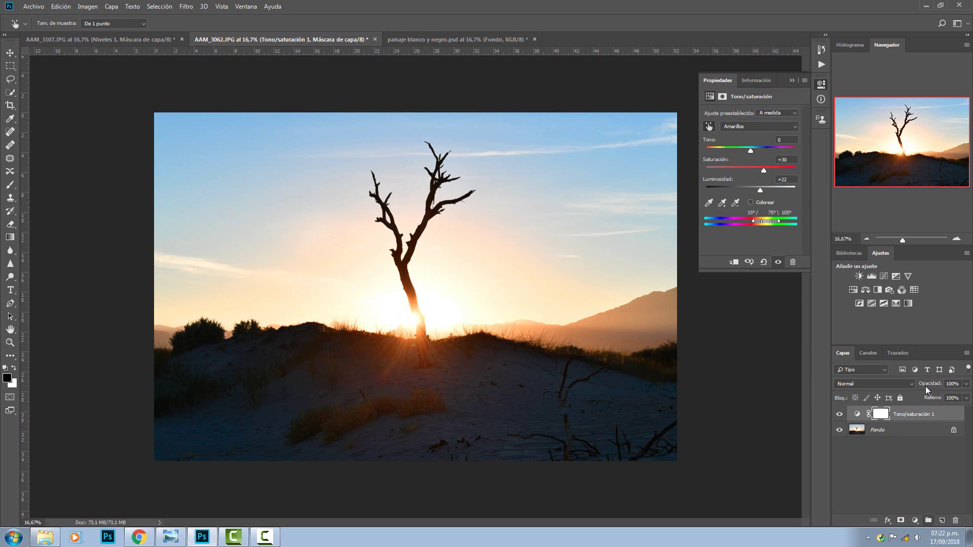
left_click(915, 521)
- Add a Levels layer with inputs 15, 2,20 and 240, previewing with and without it
left_click(905, 379)
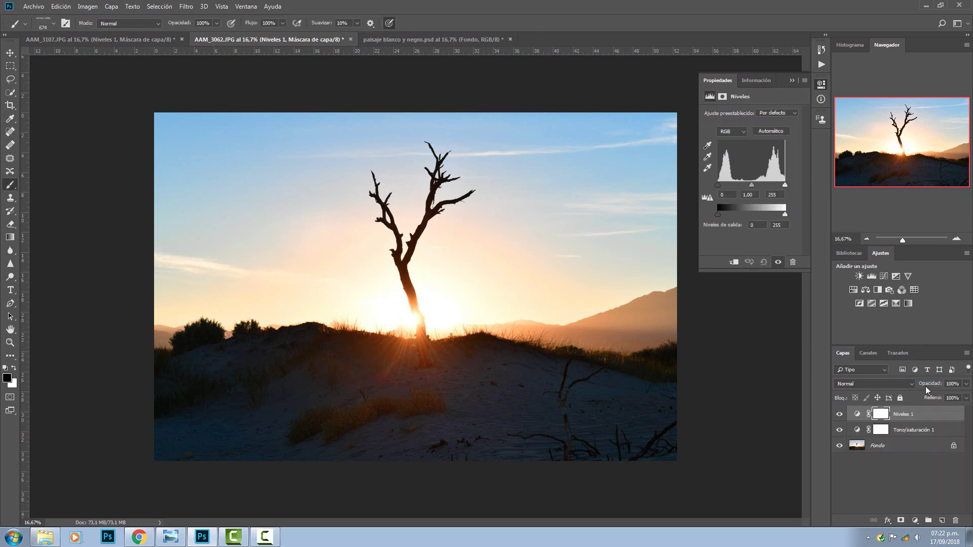
left_click_drag(785, 185, 740, 185)
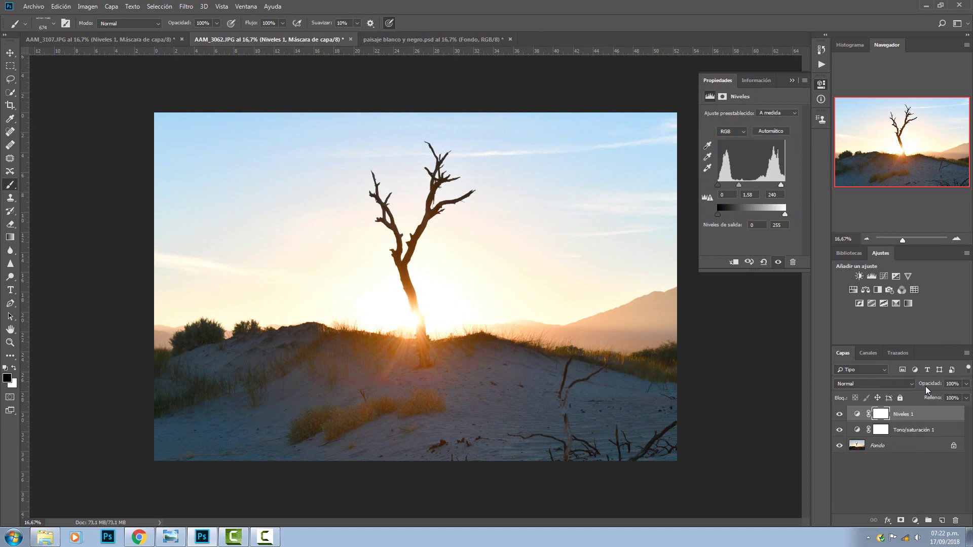
left_click_drag(739, 185, 738, 185)
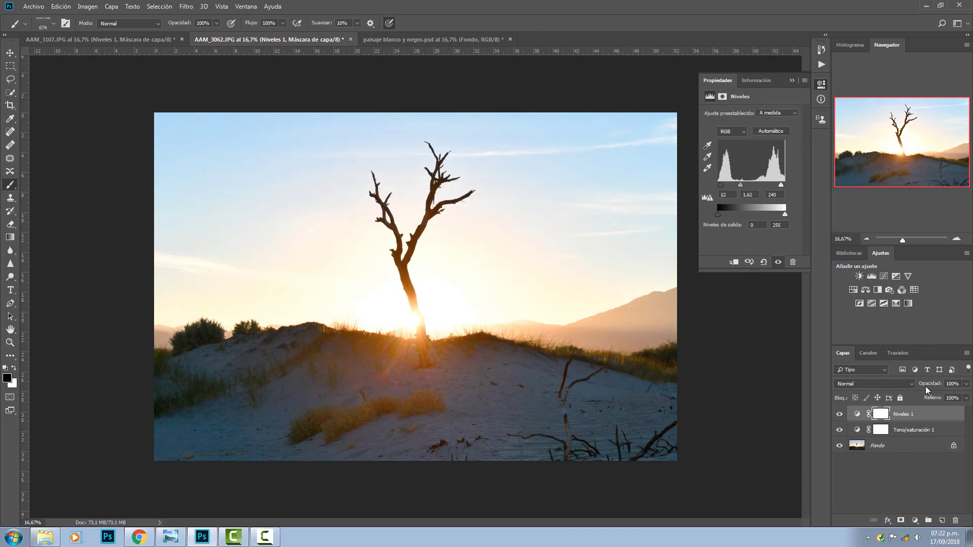
left_click_drag(718, 185, 735, 185)
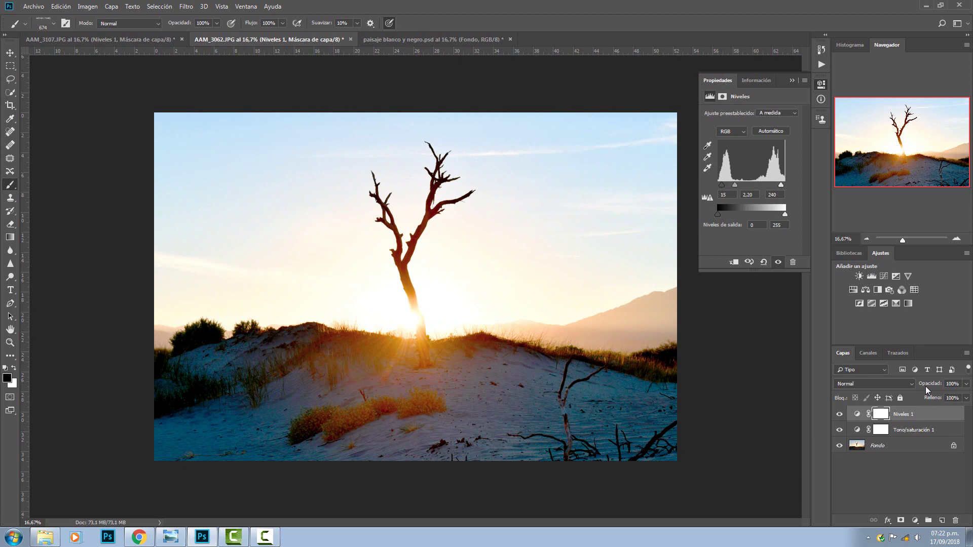
left_click(839, 430)
key("backslash")
- On Tono/saturación 1, boost Blues to +81 from the sand, set Yellows to -24, then hide it
key("alt+bracketleft")
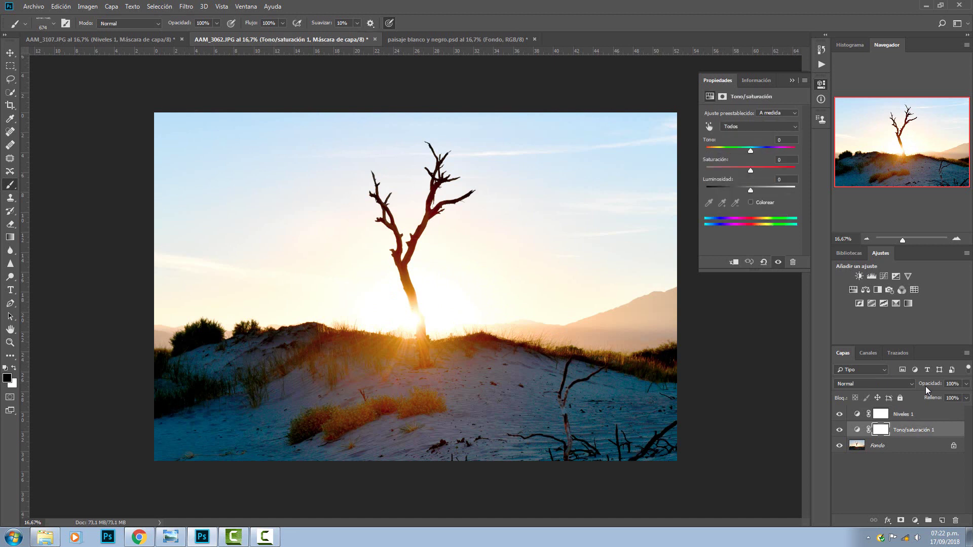
key("Up")
key("alt+shift+2")
left_click_drag(558, 395, 598, 396)
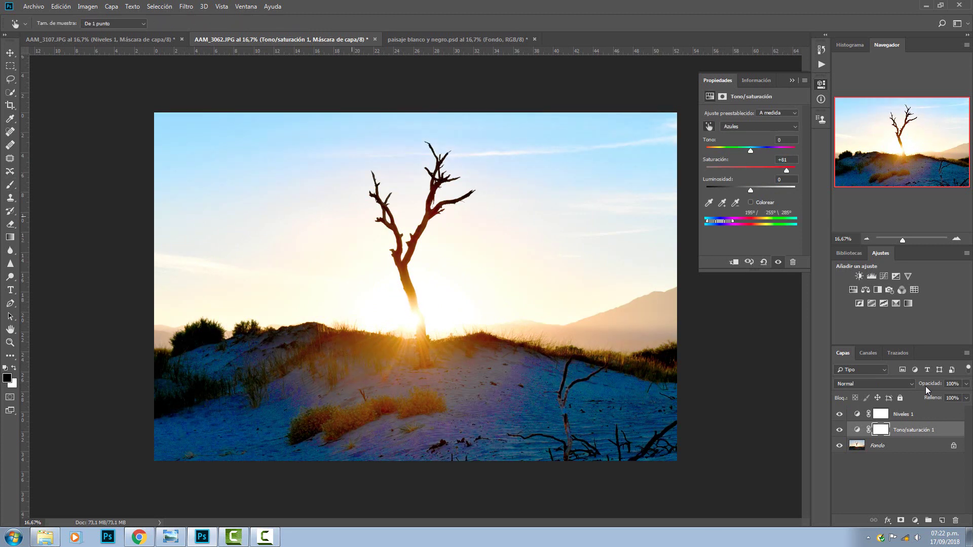
key("alt+4")
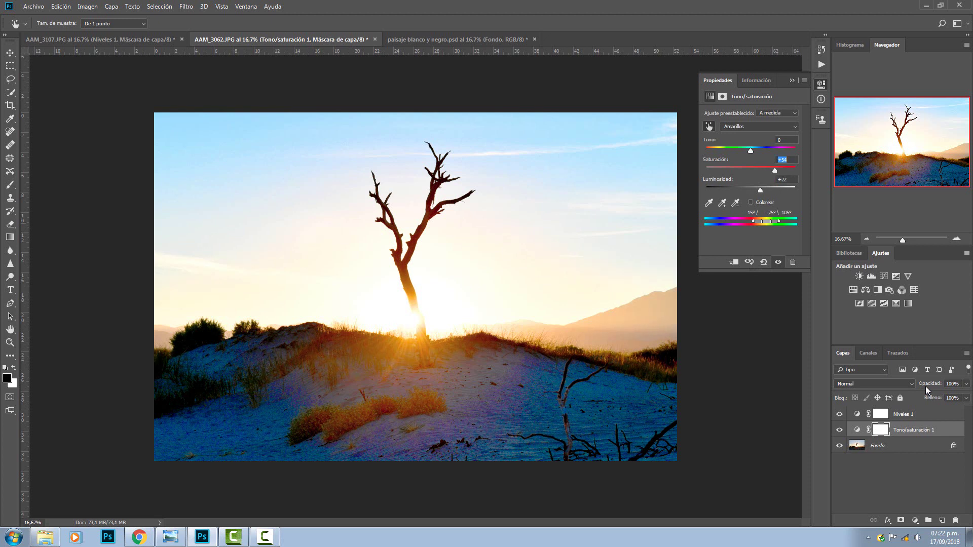
type("6")
key("Return")
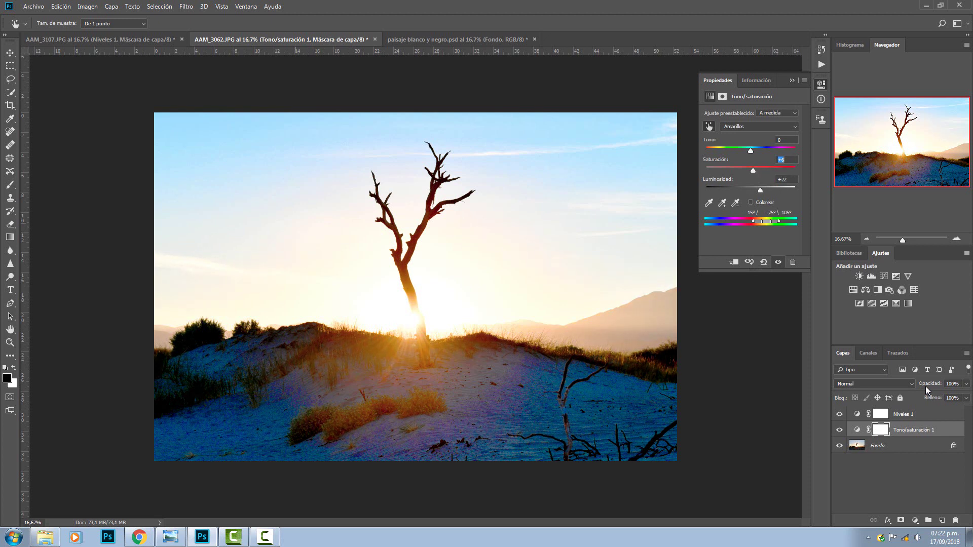
key("Escape")
key("shift+Down")
key("shift+Down")
key("shift+Down")
key("ctrl+comma")
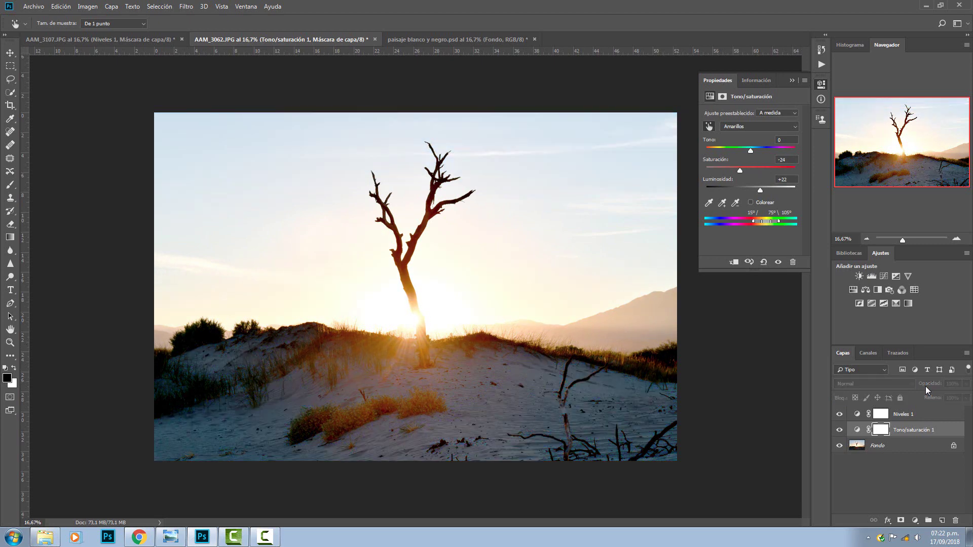
- Delete the hidden Tono/saturación 1 layer
key("ctrl+comma")
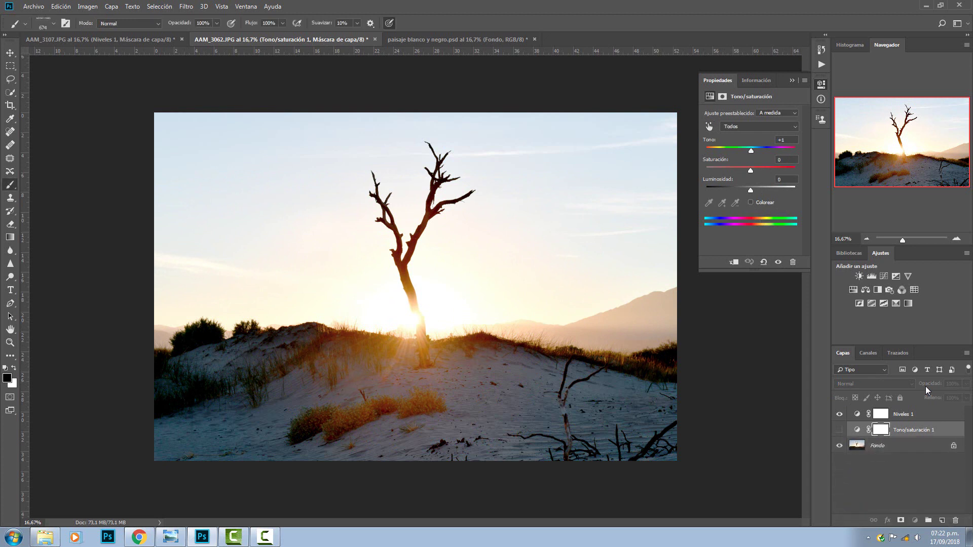
key("x")
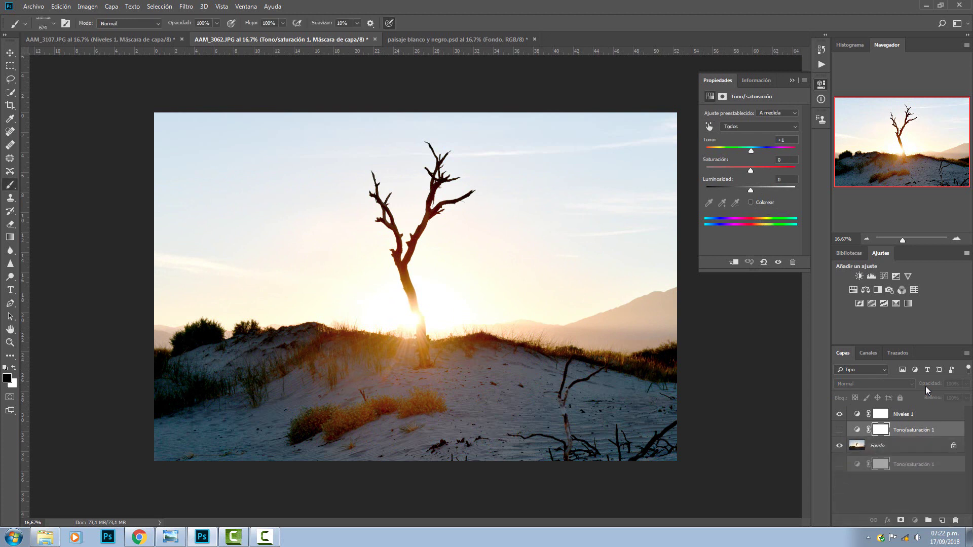
key("Delete")
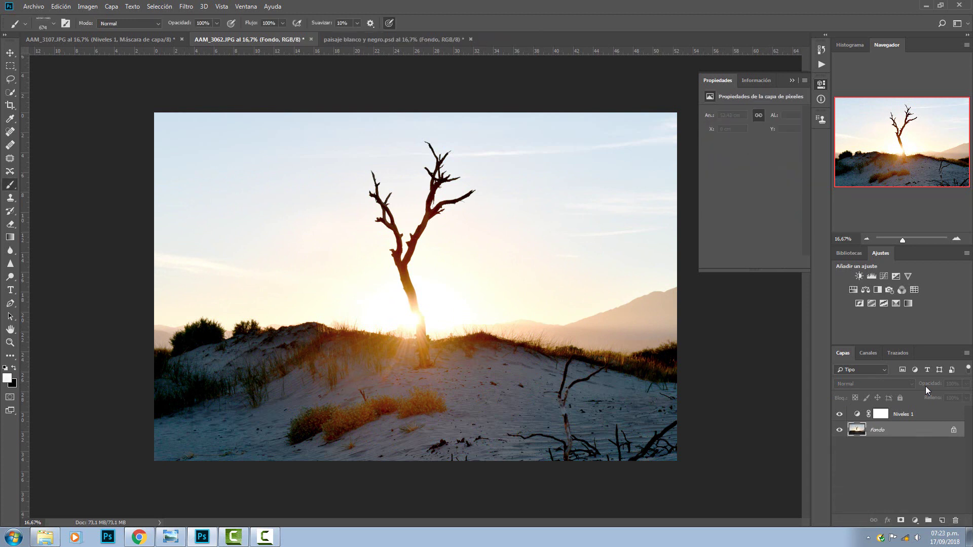
- Set the Niveles 1 input levels to 17, 1,93 and 255
key("alt+bracketright")
key("x")
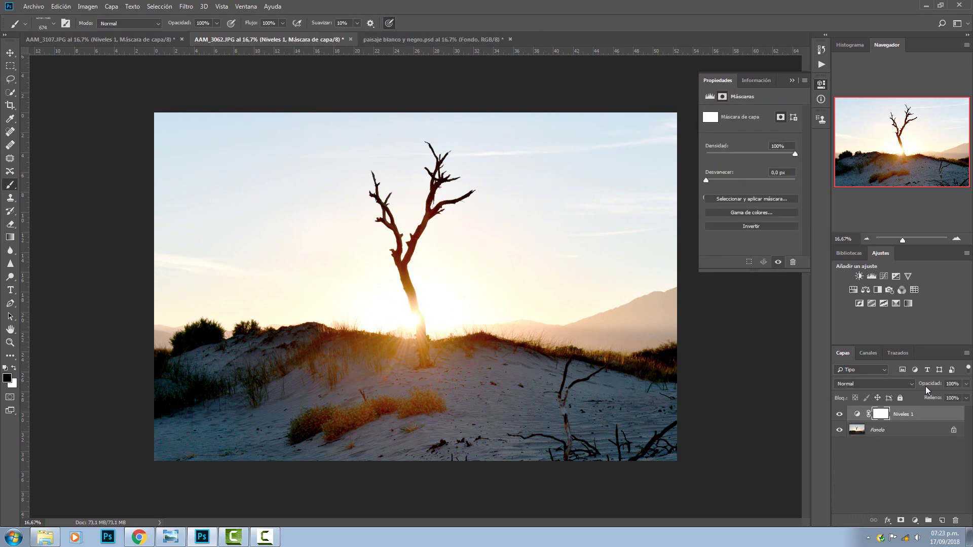
key("ctrl+2")
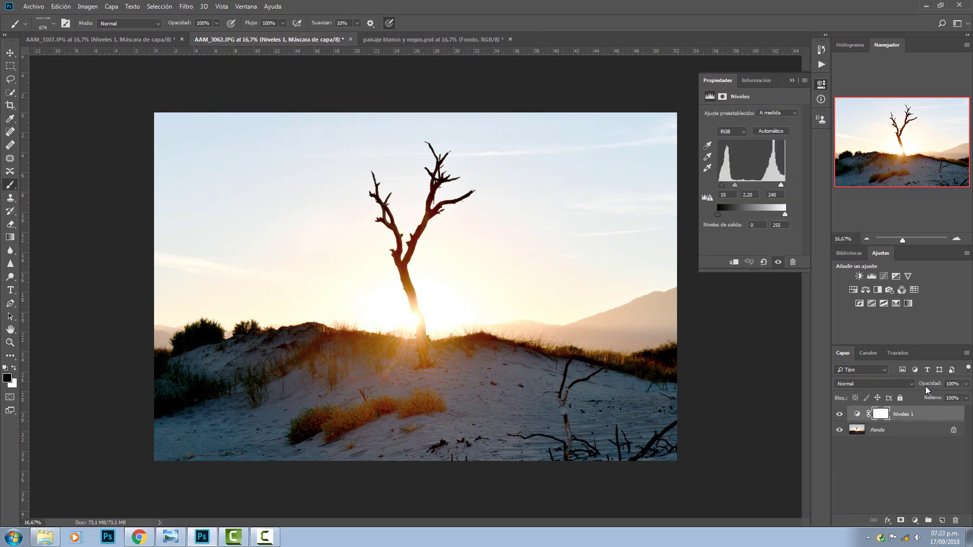
key("Up")
key("Up")
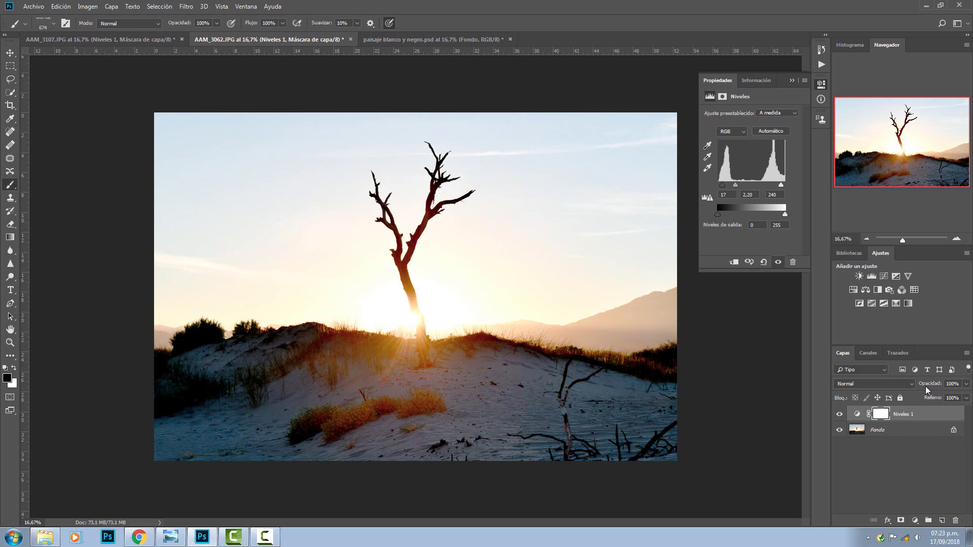
key("Tab")
type("1,93")
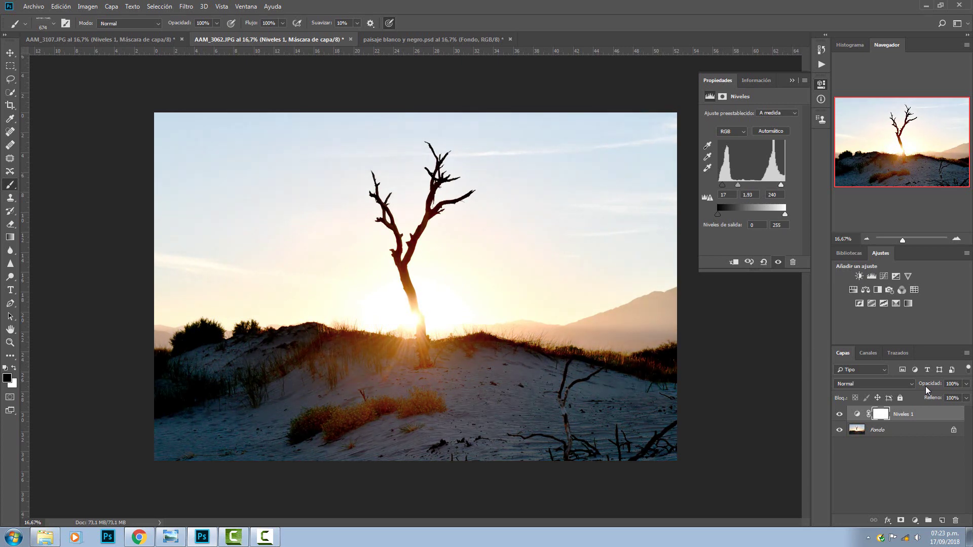
key("Tab")
type("255")
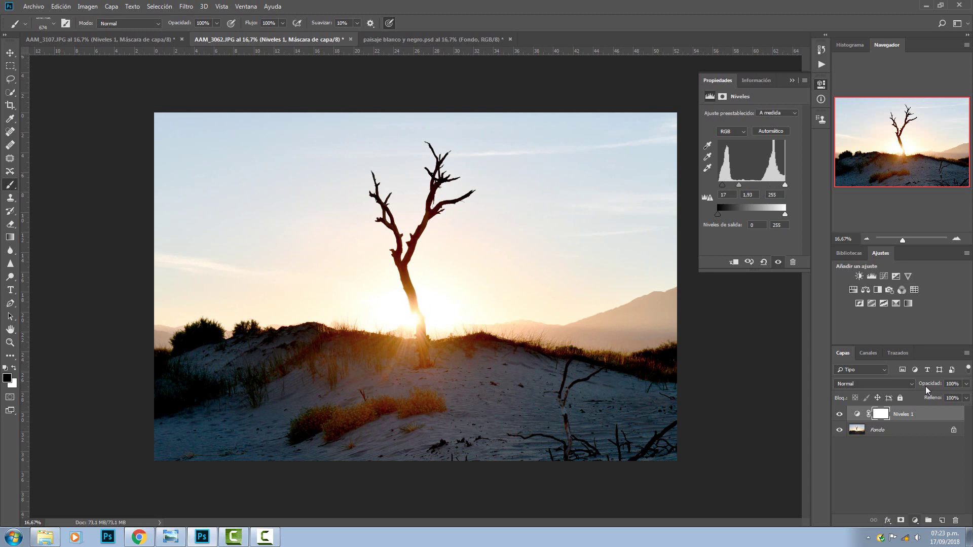
left_click(915, 521)
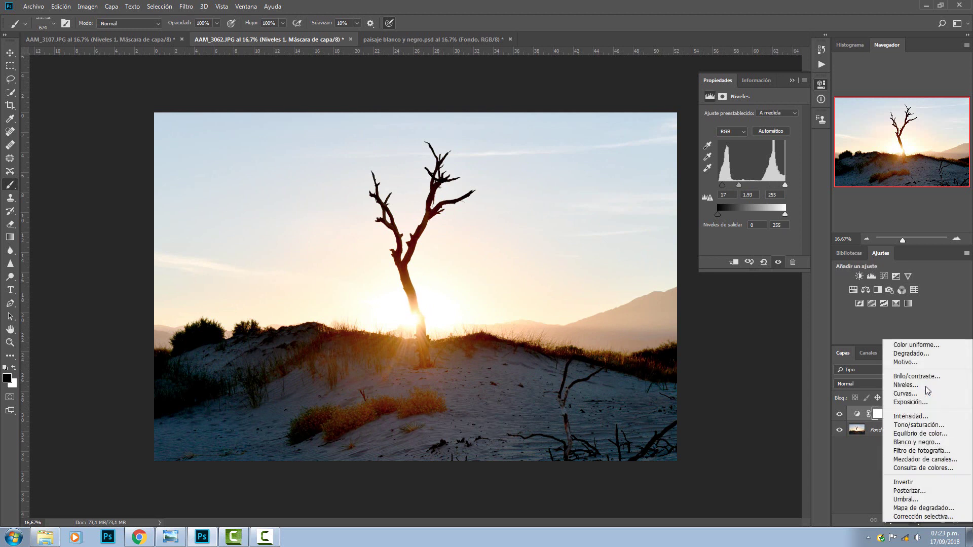
- Add a Color Balance layer and push the midtones toward red and yellow
key("Up")
key("Up")
key("Return")
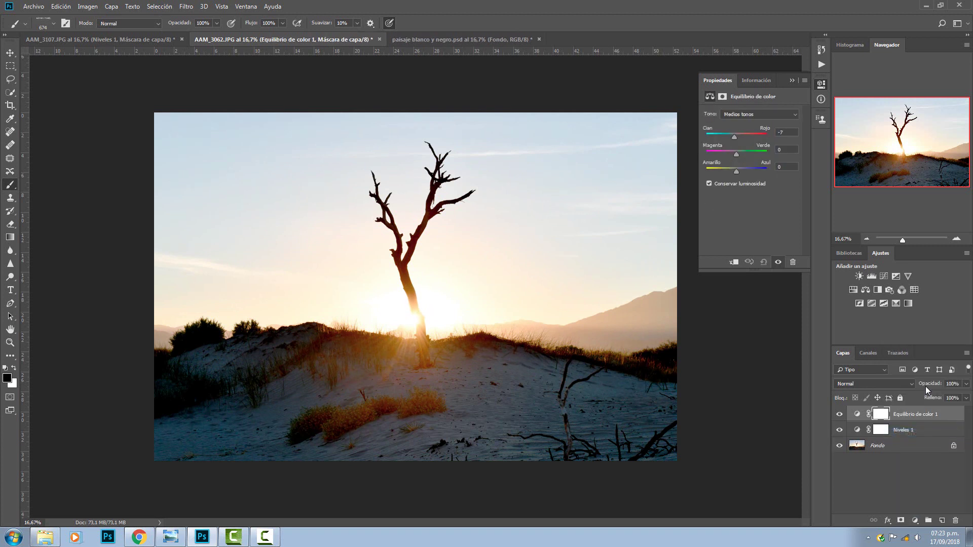
left_click_drag(735, 137, 741, 137)
key("shift+Down")
key("shift+Down")
key("shift+Down")
key("shift+Down")
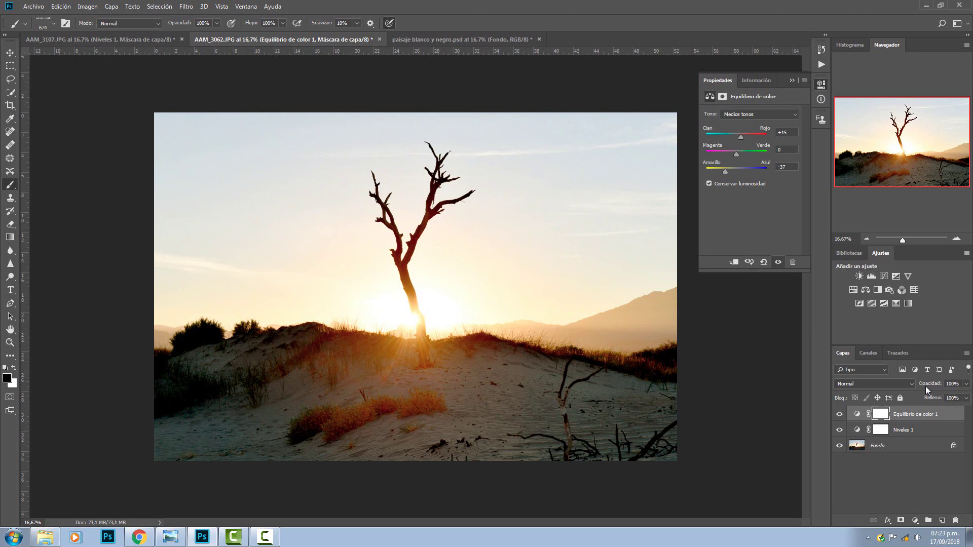
key("shift+Down")
key("shift+Down")
key("shift+Down")
key("shift+Up")
key("shift+Up")
key("shift+Up")
key("Down")
key("Down")
key("Down")
key("Down")
key("Down")
key("Down")
key("Down")
key("Down")
key("Down")
key("Down")
key("Down")
key("Down")
key("shift+Down")
key("Down")
key("Down")
key("Down")
key("Down")
key("Down")
key("Down")
key("Down")
- Finalize midtones at Cyan–Red +33, Magenta–Green +3 and Yellow–Blue -20
key("ctrl+comma")
key("ctrl+comma")
key("ctrl+comma")
key("ctrl+comma")
key("Up")
key("Up")
key("Up")
key("shift+Up")
key("Up")
key("Up")
key("Up")
left_click(915, 521)
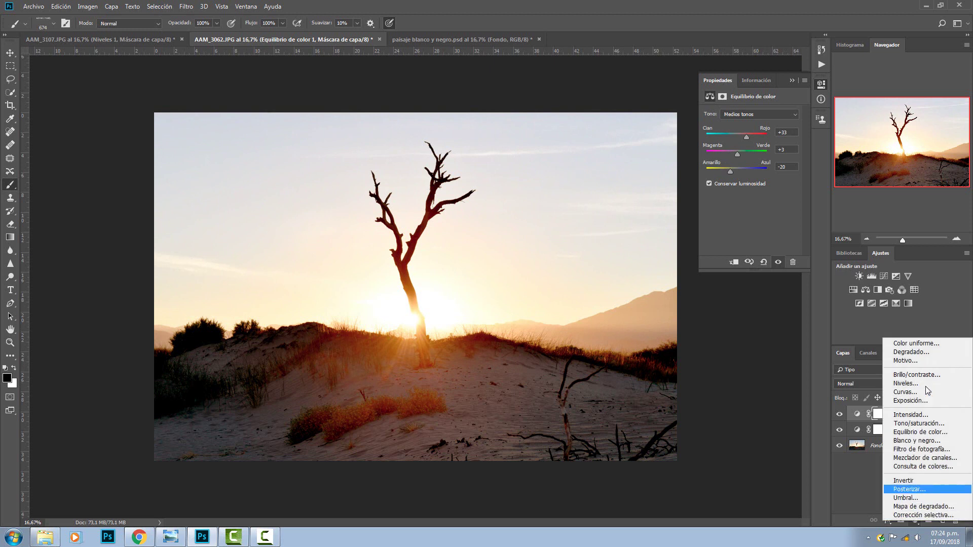
key("Up")
key("Up")
key("Up")
key("Up")
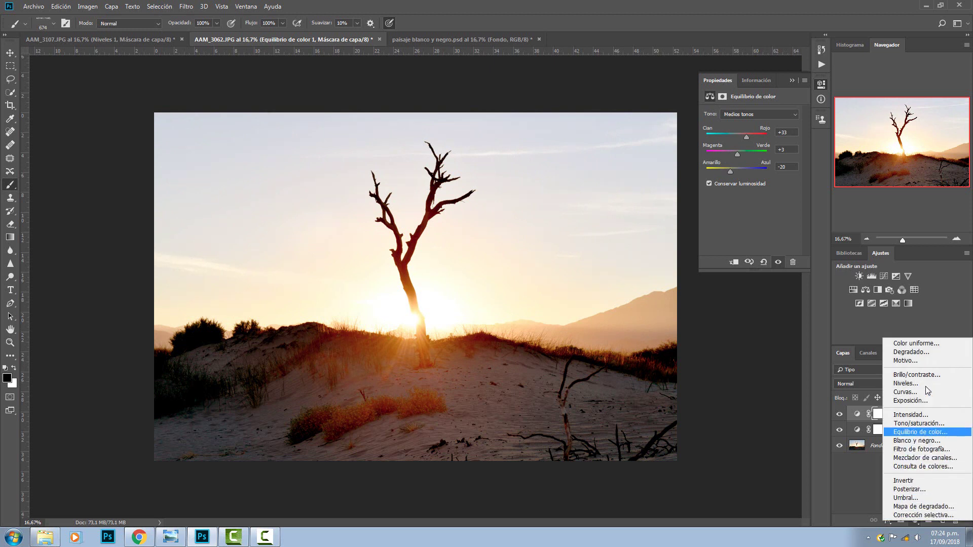
- Add an Exposición layer with exposure -0,15 and gamma correction 0,87
key("Up")
key("Up")
key("Up")
key("Return")
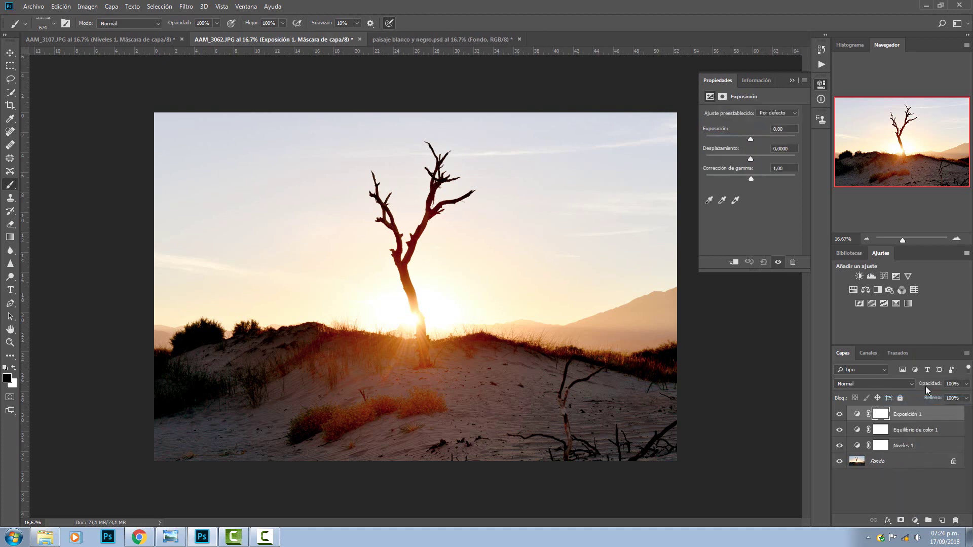
type("1,21")
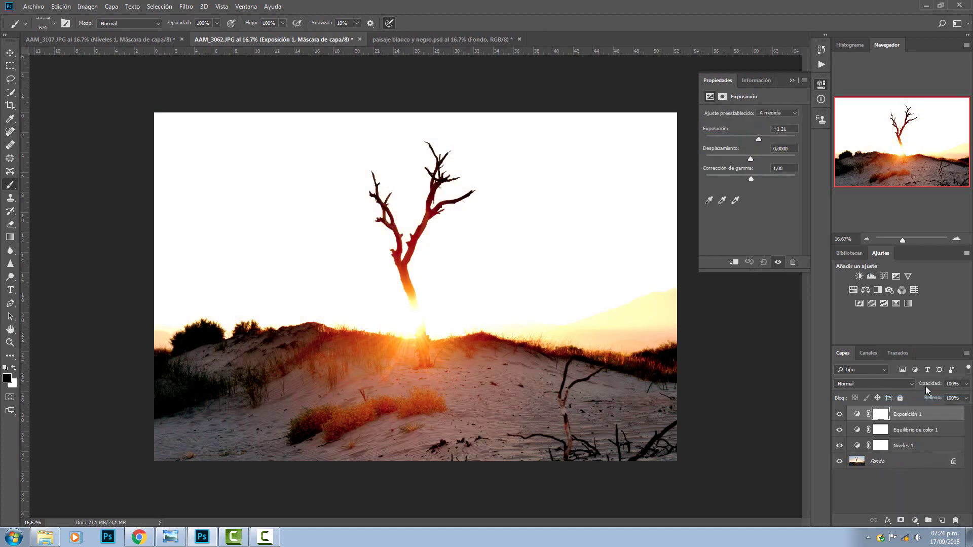
type("-0,15")
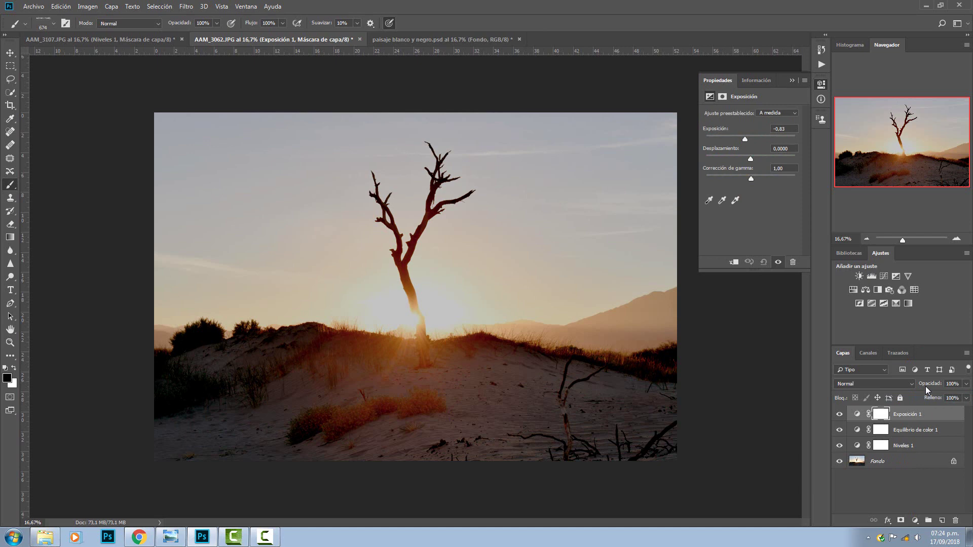
left_click_drag(745, 139, 751, 159)
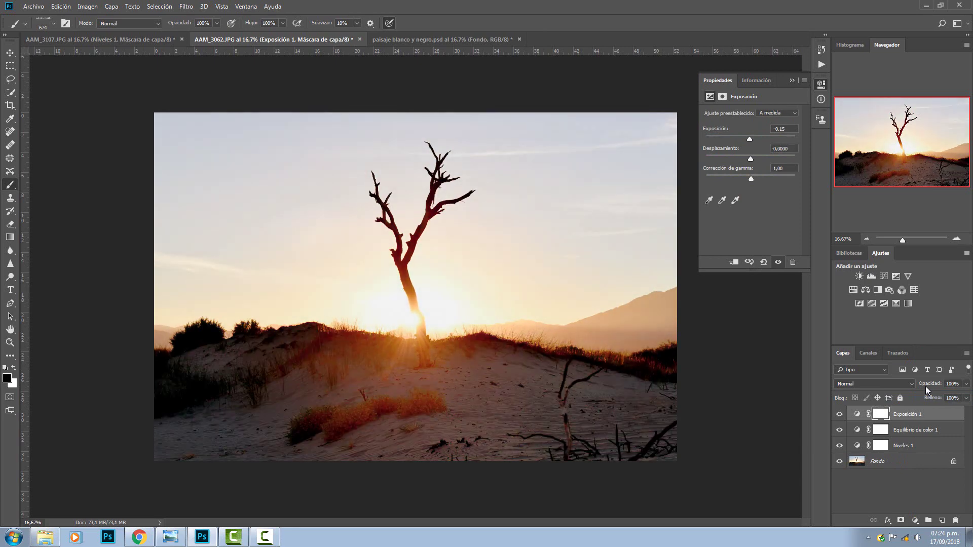
left_click_drag(751, 178, 755, 179)
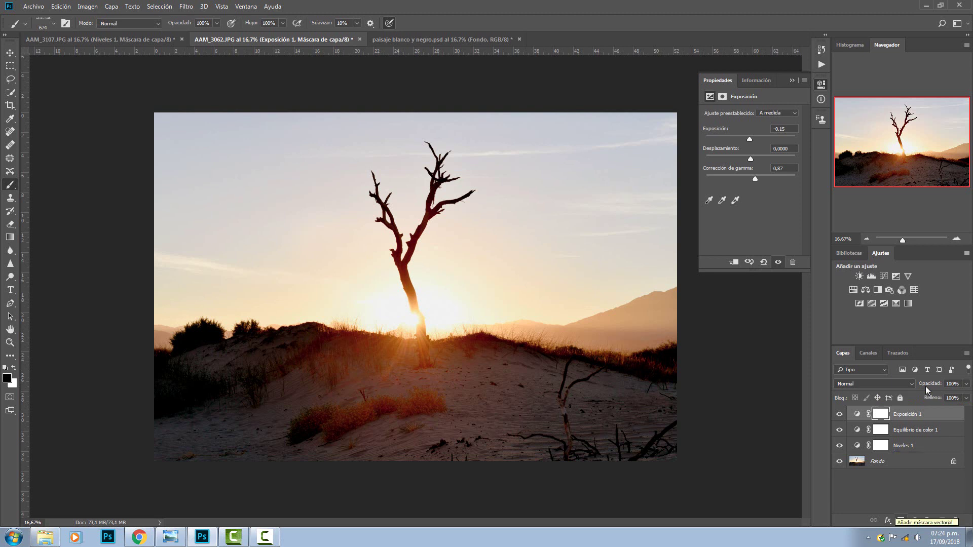
left_click(915, 521)
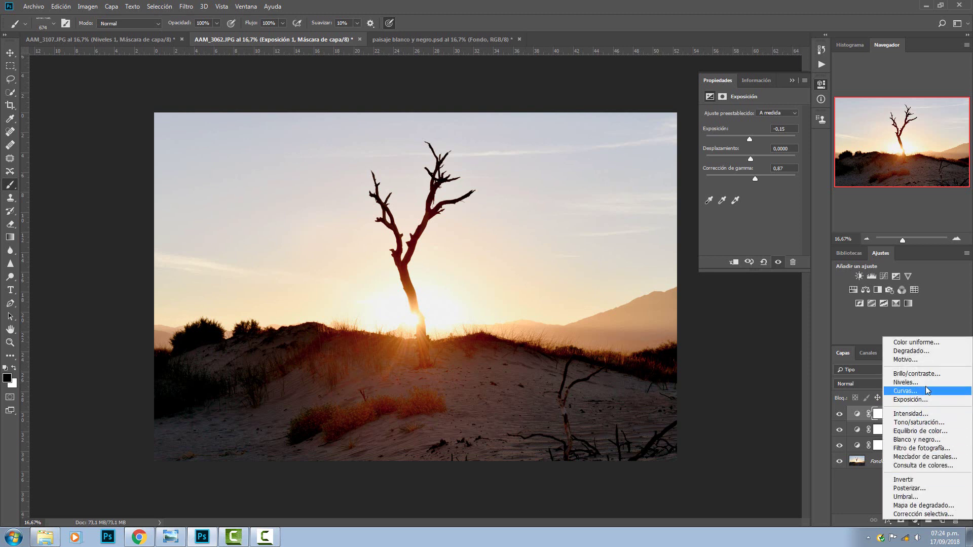
- Add a Curvas layer, darkening highlights and raising a shadow point on the photo
left_click(905, 390)
left_click(709, 127)
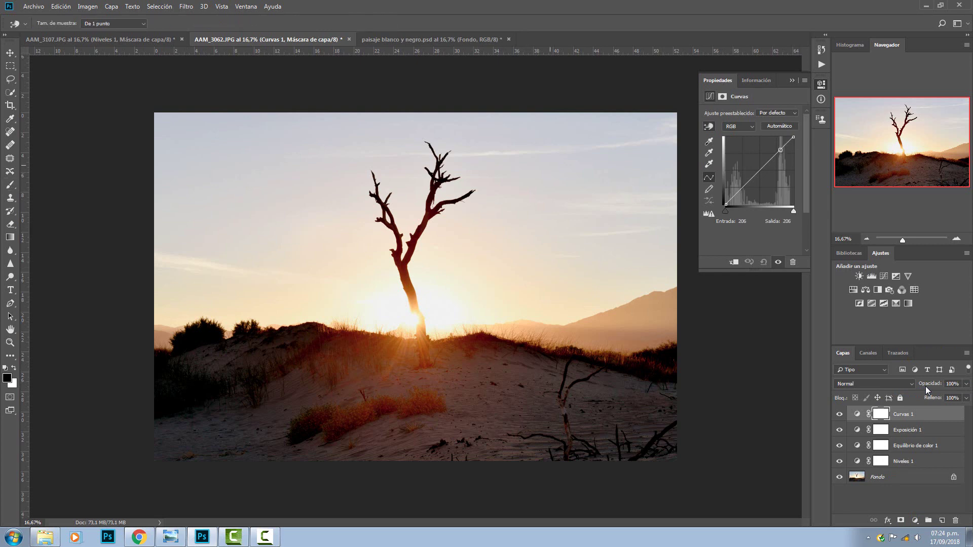
left_click_drag(325, 202, 324, 223)
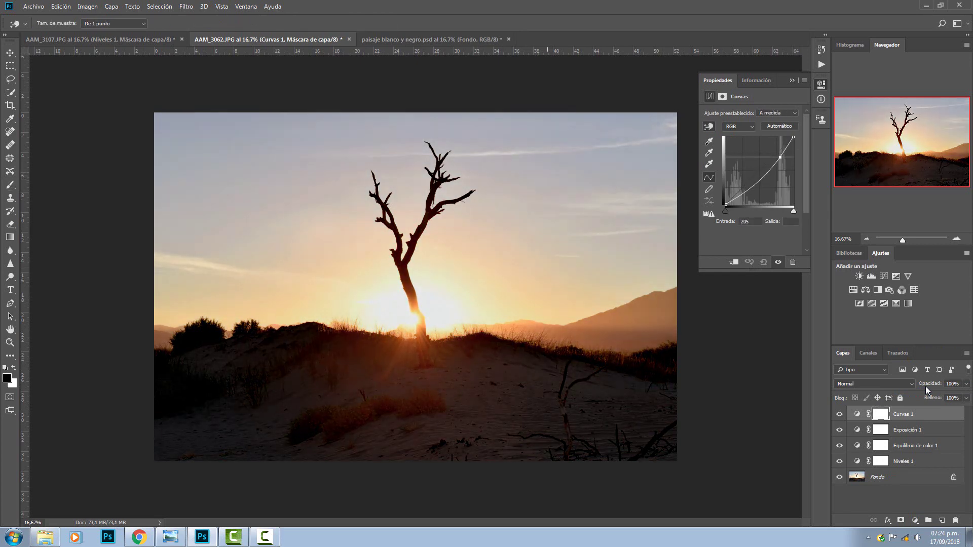
left_click_drag(324, 385, 324, 345)
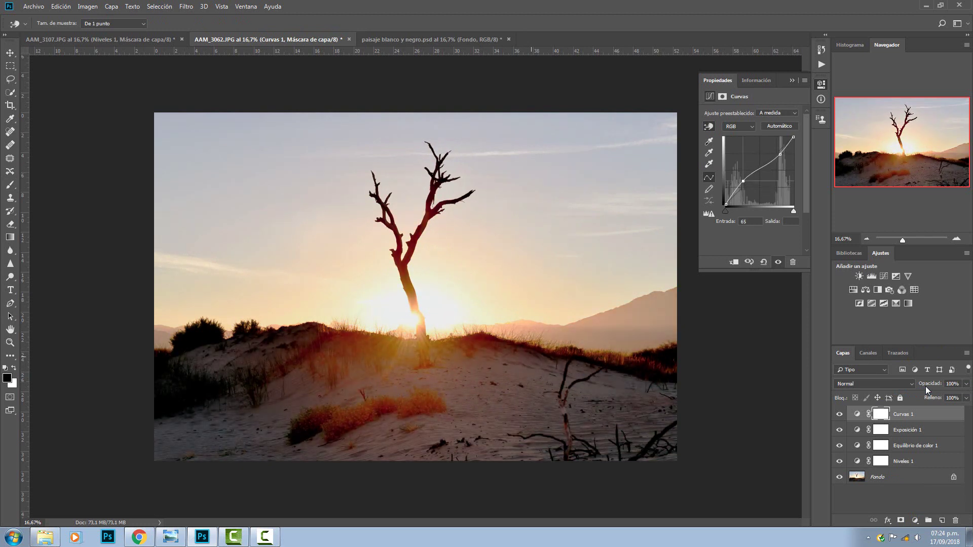
key("Left")
key("Left")
key("Left")
key("Right")
key("Right")
key("Right")
key("shift+Up")
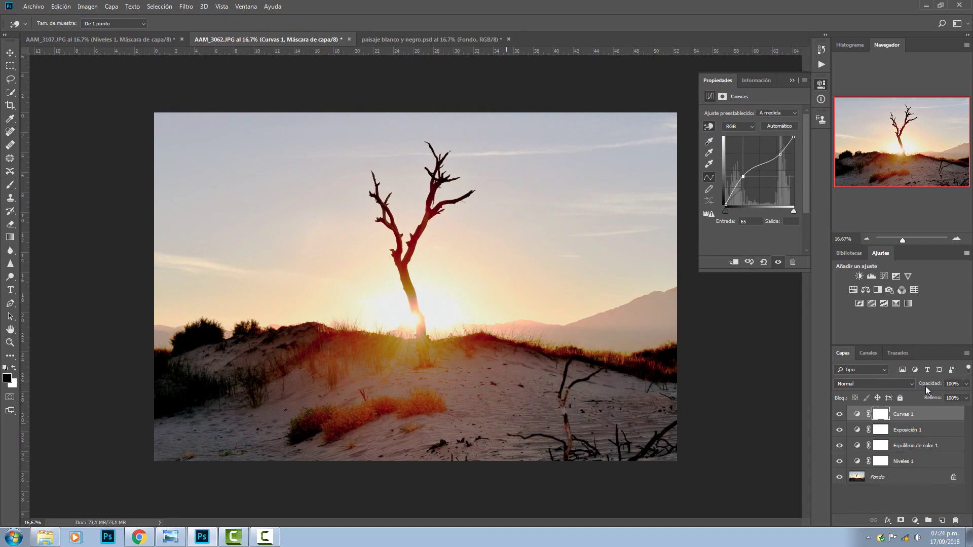
- Fine-tune the upper and lower curve points into an S-shaped contrast curve
key("shift+Down")
key("plus")
key("Left")
key("Left")
key("Left")
key("shift+Down")
key("shift+Down")
key("shift+Down")
key("shift+Down")
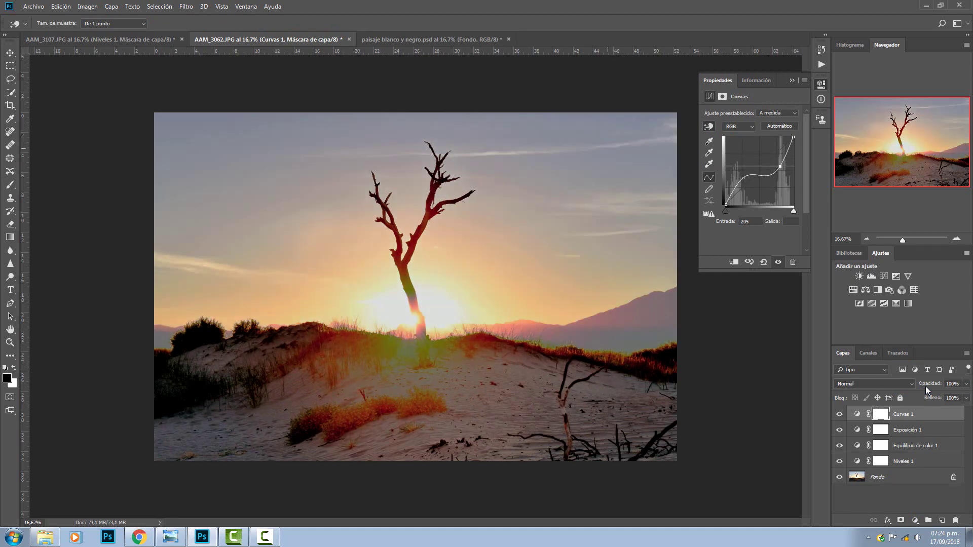
key("shift+Up")
key("shift+Up")
key("Right")
key("Right")
key("Right")
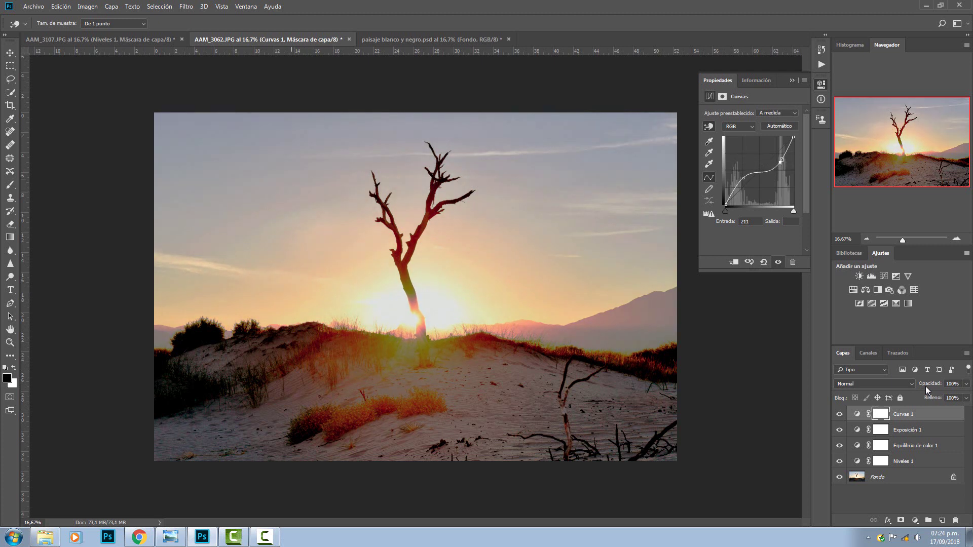
key("Left")
key("Left")
key("Left")
key("shift+Down")
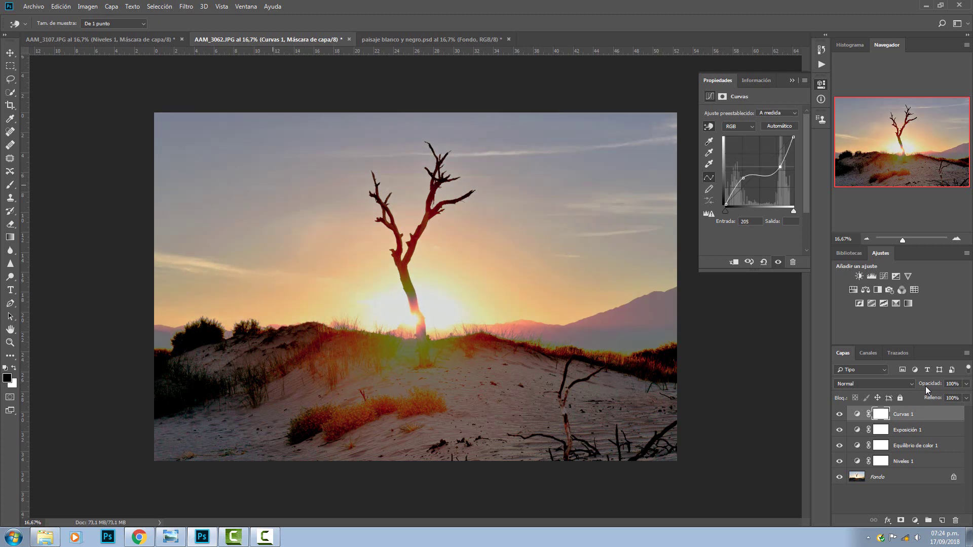
key("minus")
key("minus")
key("shift+Up")
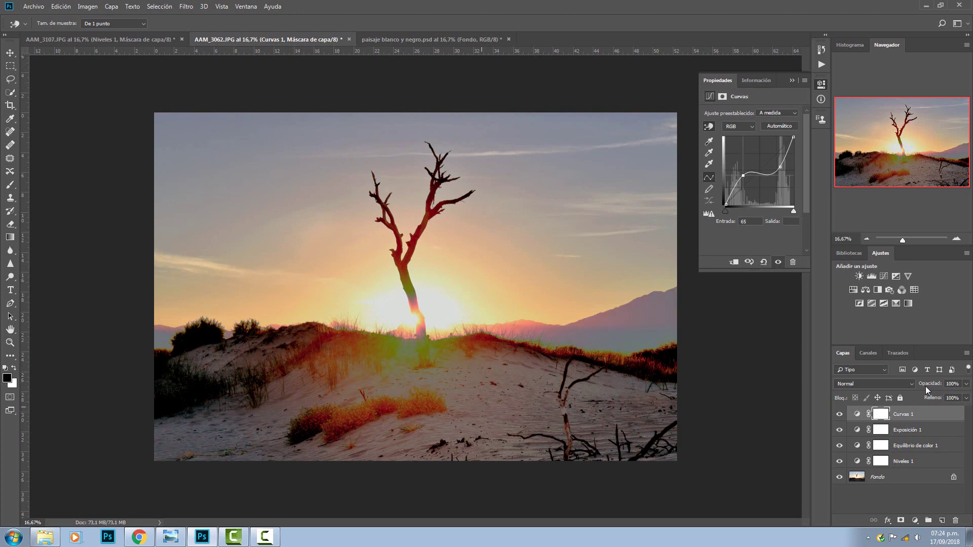
key("Up")
key("Down")
key("Down")
key("Down")
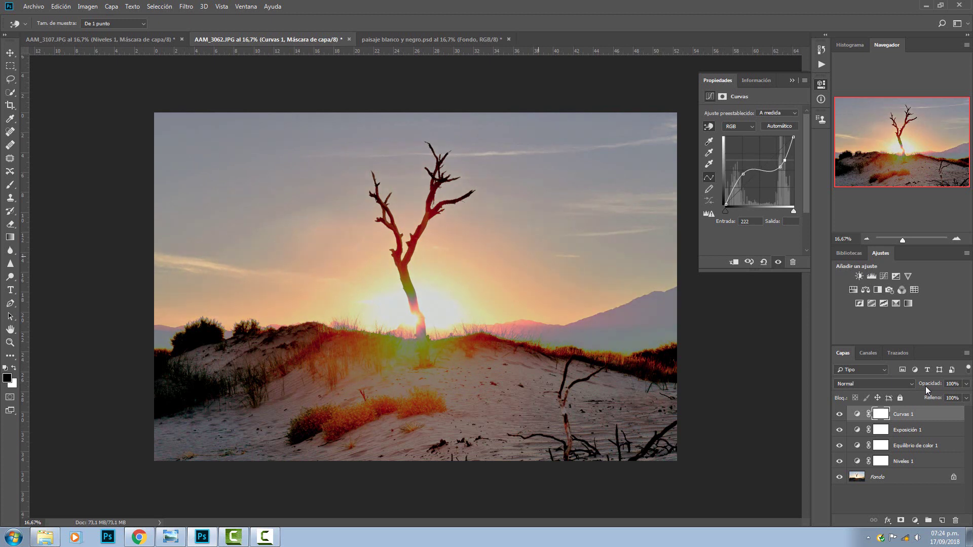
key("Up")
key("Up")
key("Up")
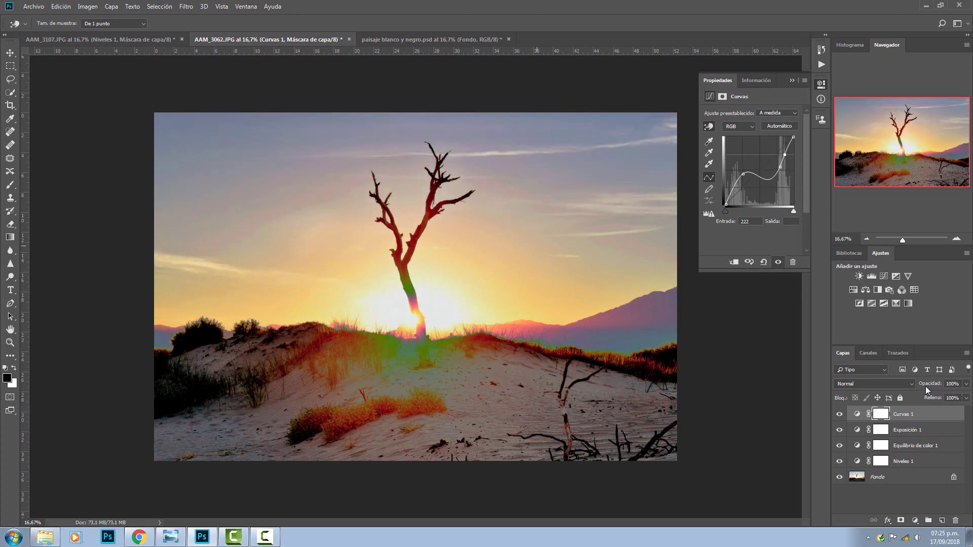
key("minus")
key("minus")
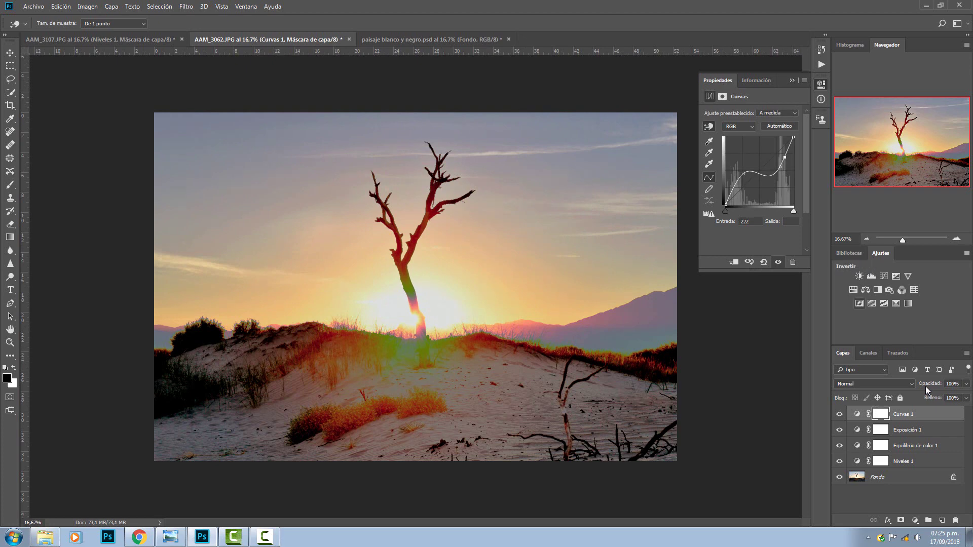
- Toggle Niveles 1 and Equilibrio de color 1 to compare, then hide Exposición 1
left_click(839, 461)
left_click(840, 461)
left_click(840, 445)
left_click(840, 446)
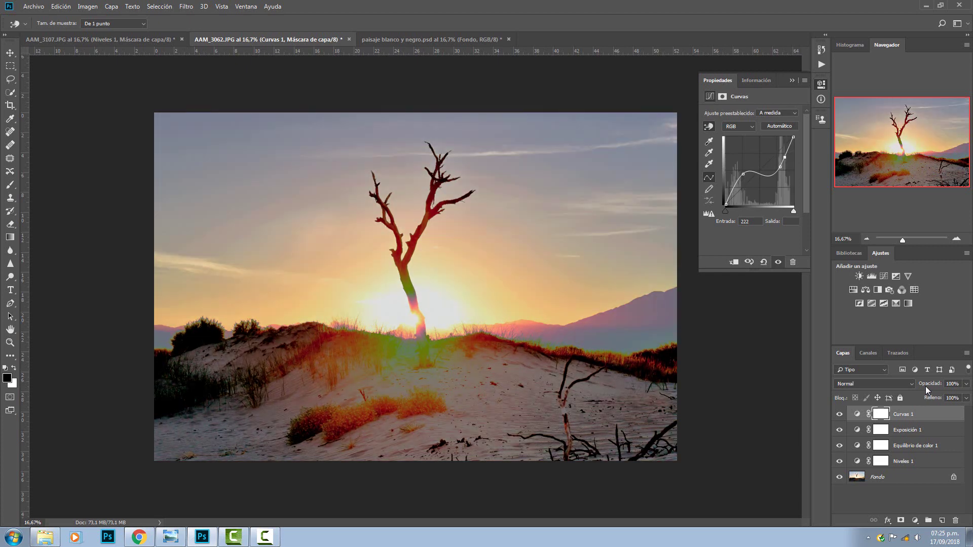
left_click(839, 430)
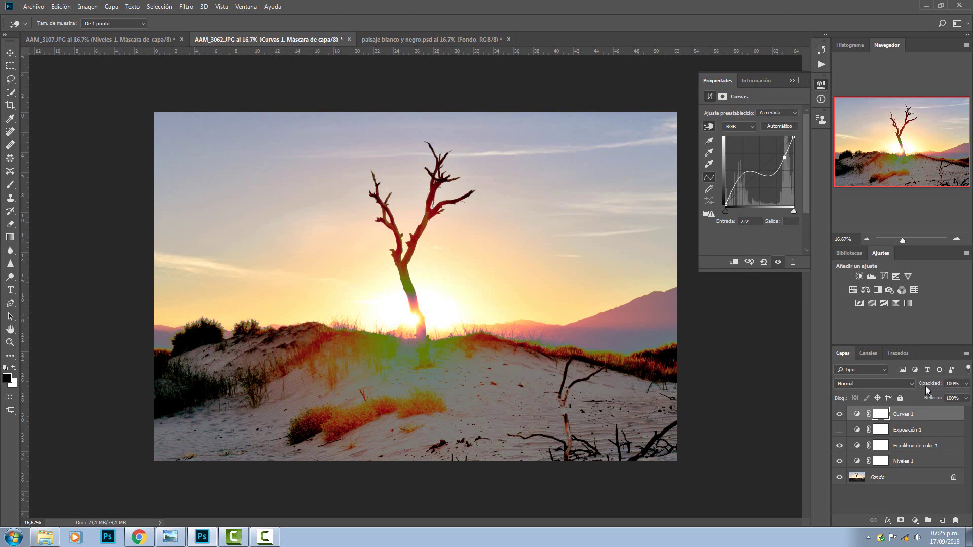
- Delete the Exposición 1 layer and adjust the upper and middle curve points
left_click_drag(907, 429, 956, 520)
key("b")
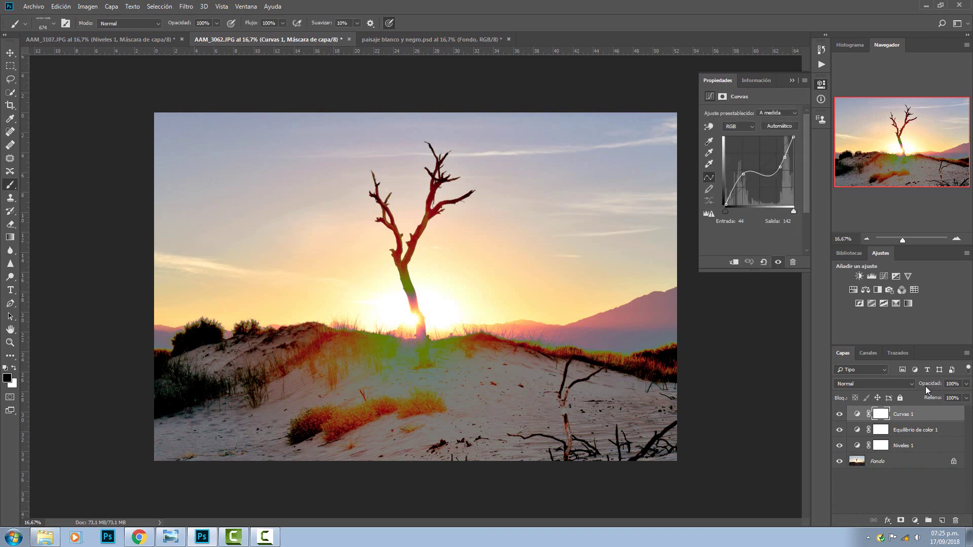
left_click(709, 126)
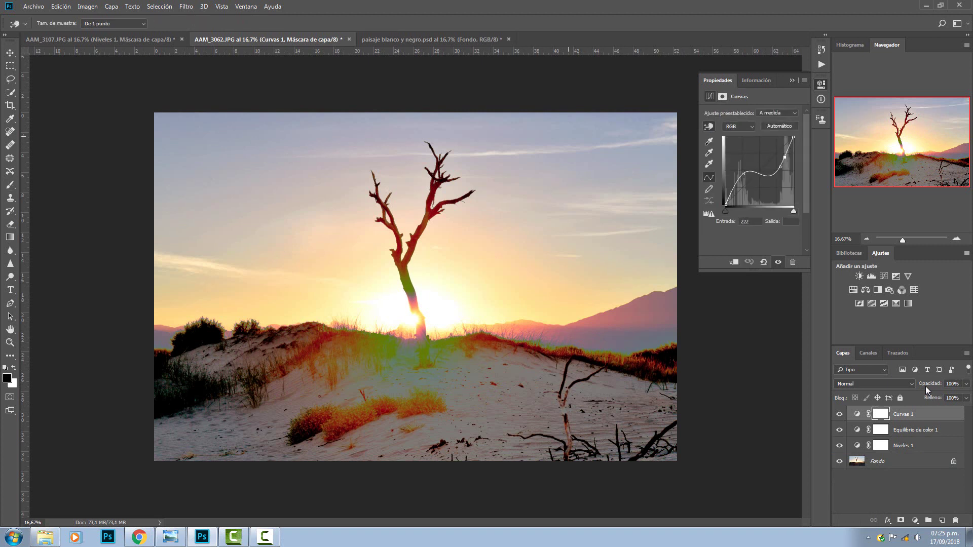
key("shift+Down")
key("shift+Down")
key("shift+Down")
key("shift+Up")
key("shift+Up")
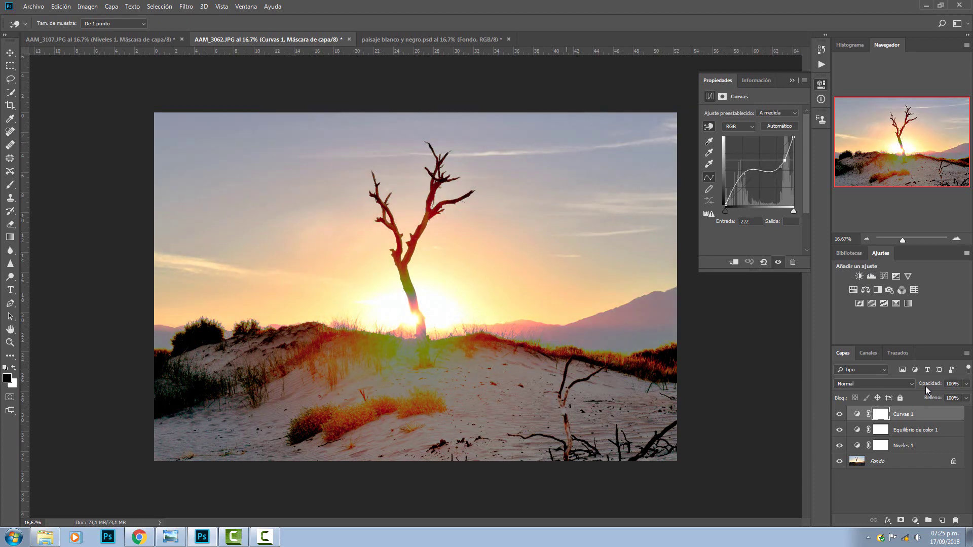
key("shift+Down")
key("shift+Down")
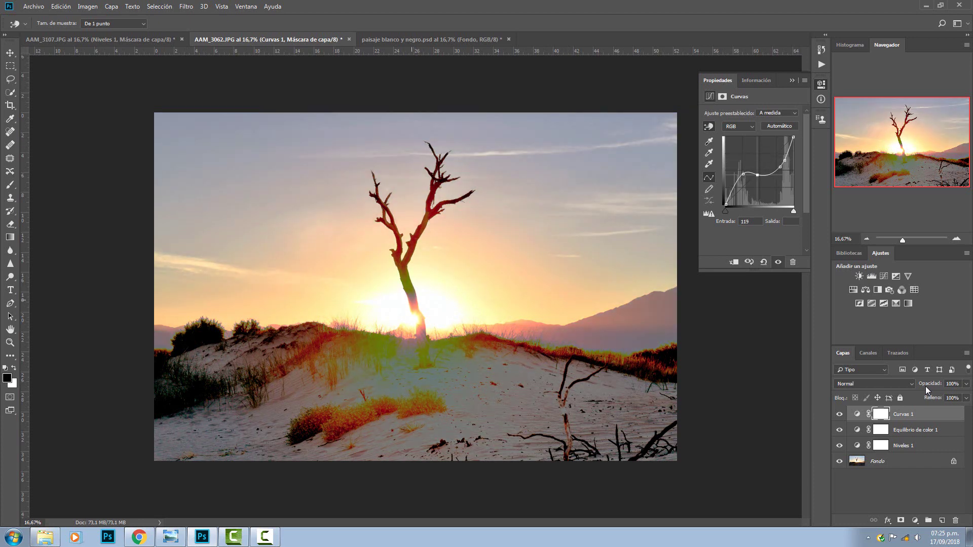
- Lower the curve's top endpoint, raise the shadow point at input 48, then switch documents
key("plus")
key("plus")
key("shift+Down")
key("shift+Down")
key("shift+Up")
key("shift+Down")
key("plus")
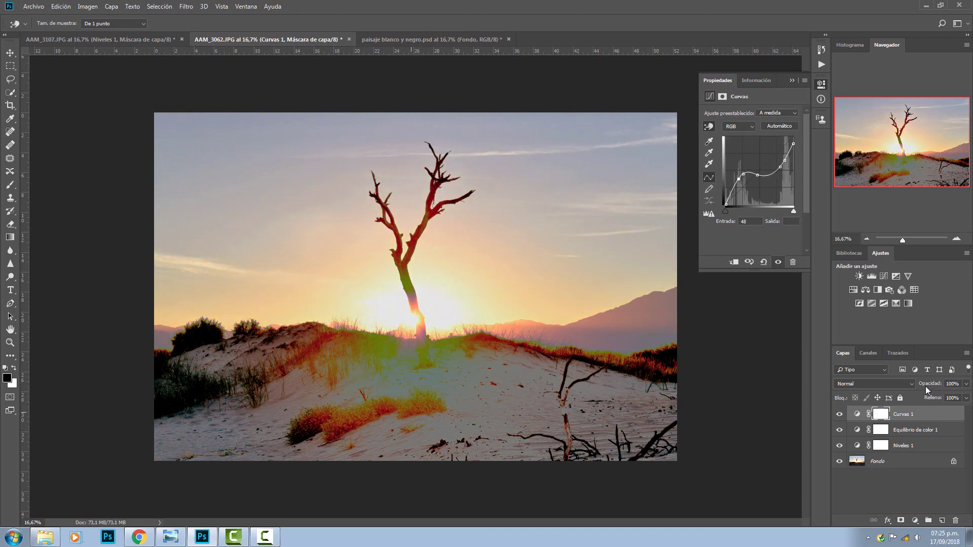
key("shift+Up")
key("shift+Down")
key("shift+Down")
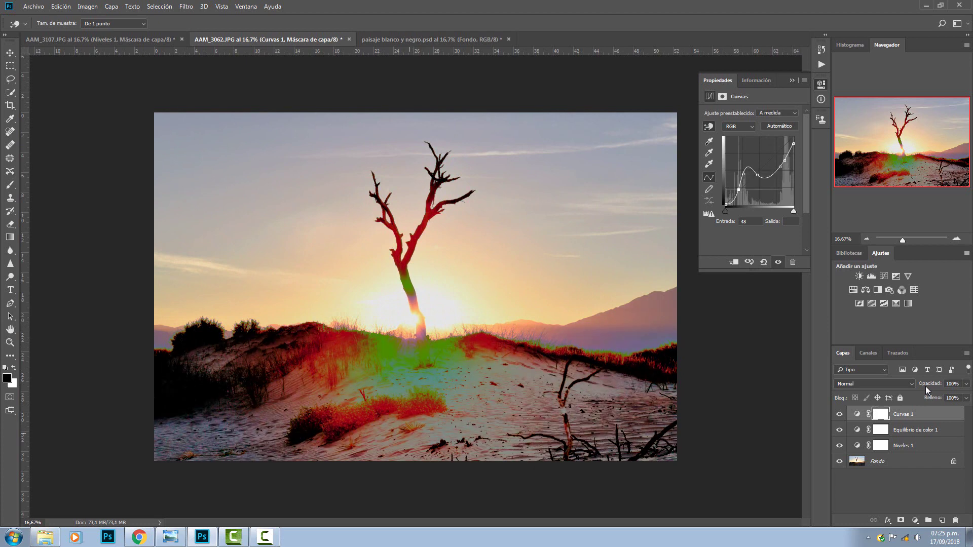
key("shift+Up")
key("shift+Up")
key("plus")
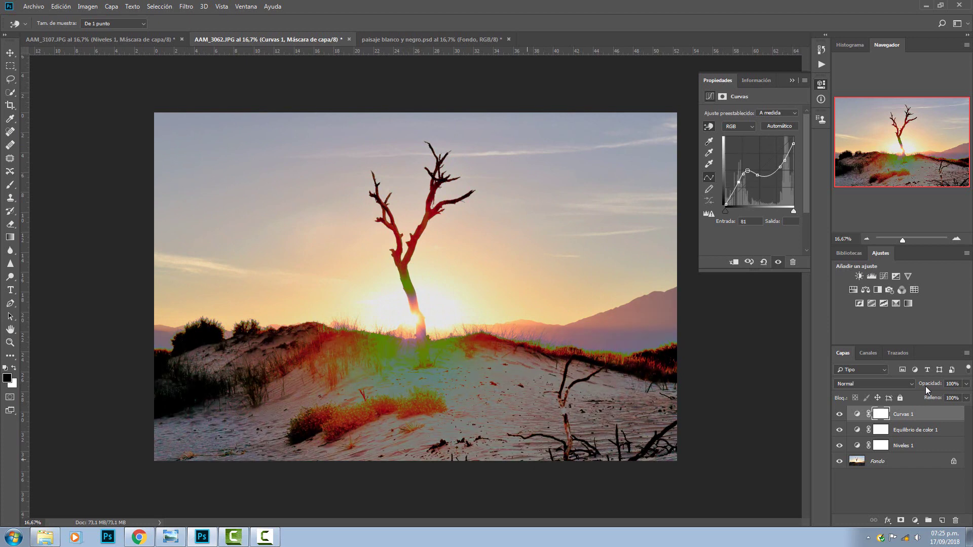
key("minus")
key("b")
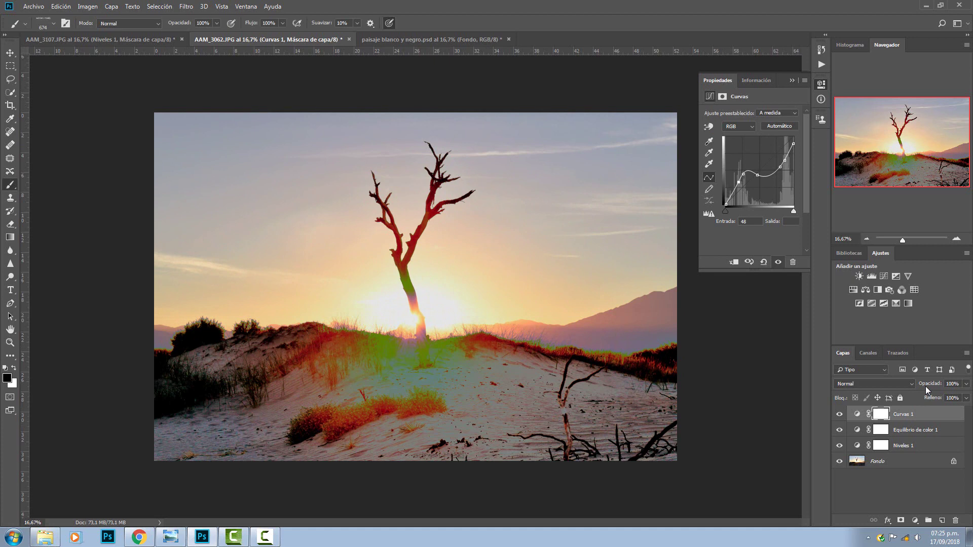
key("alt")
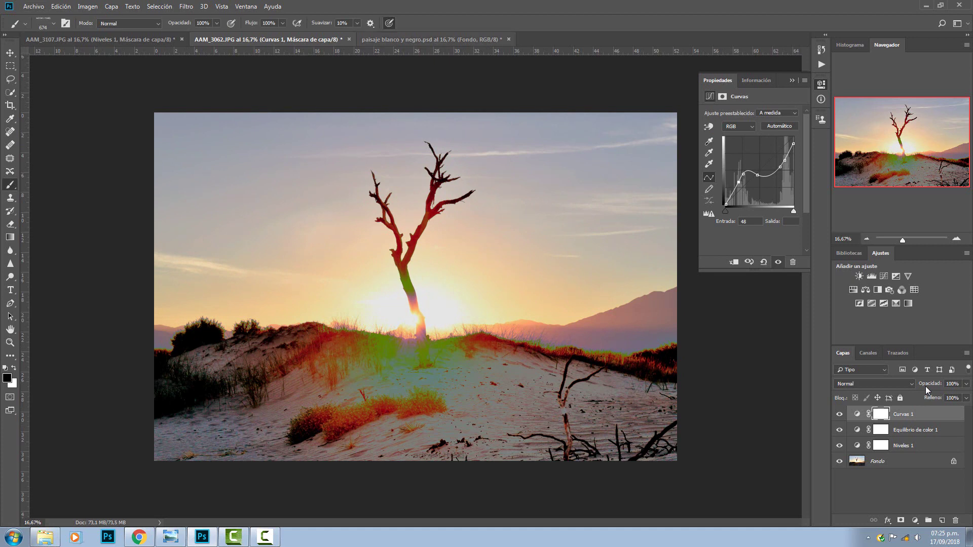
key("ctrl+Tab")
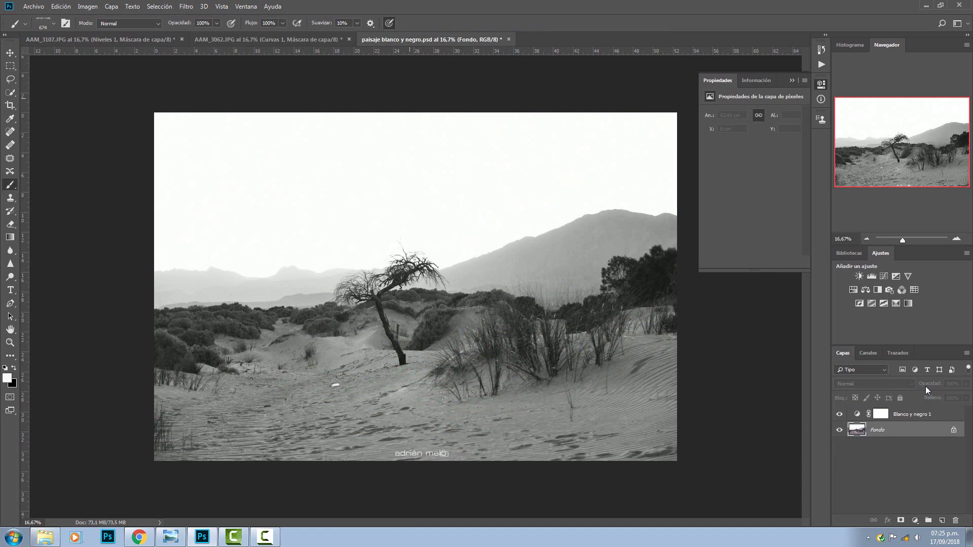
- Cycle back through the document tabs to the AAM_3107.JPG bus photo
key("ctrl+shift+Tab")
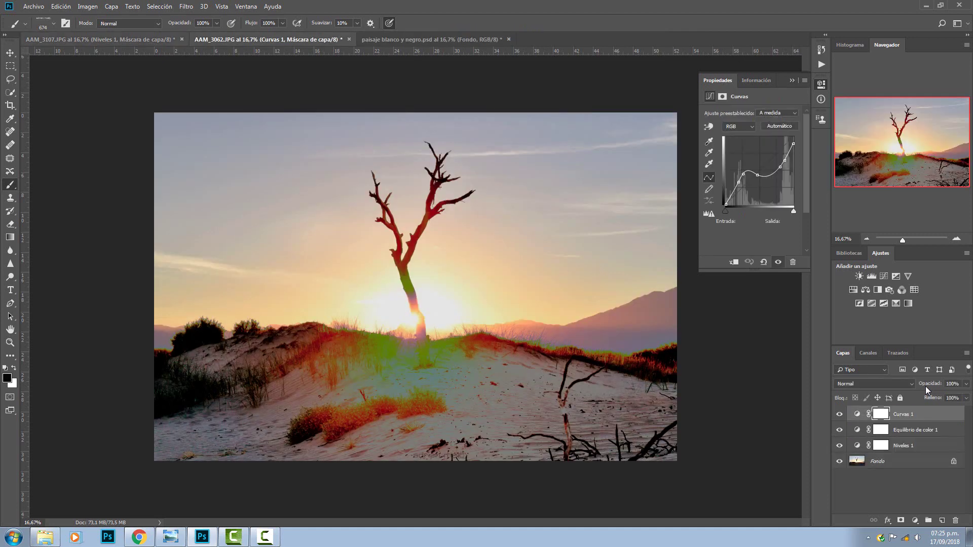
key("ctrl+shift+Tab")
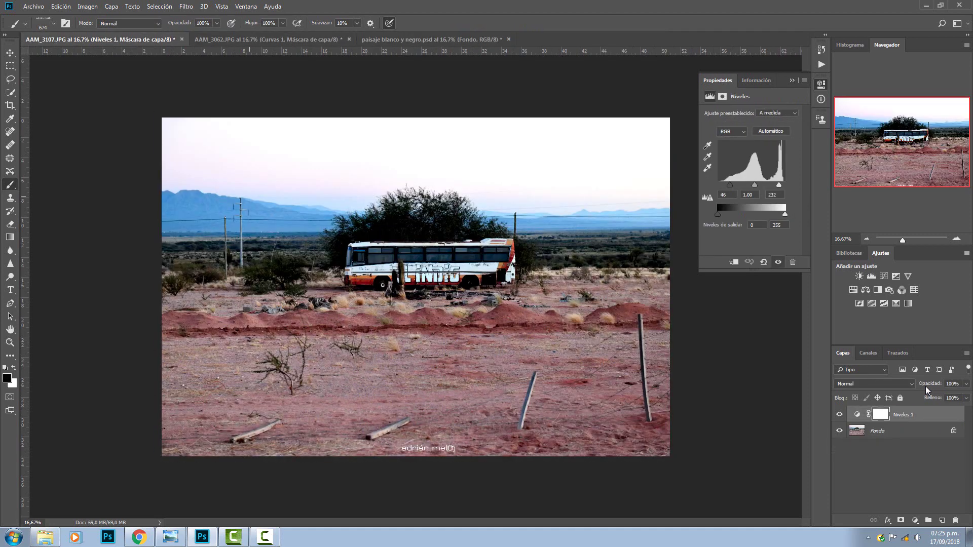